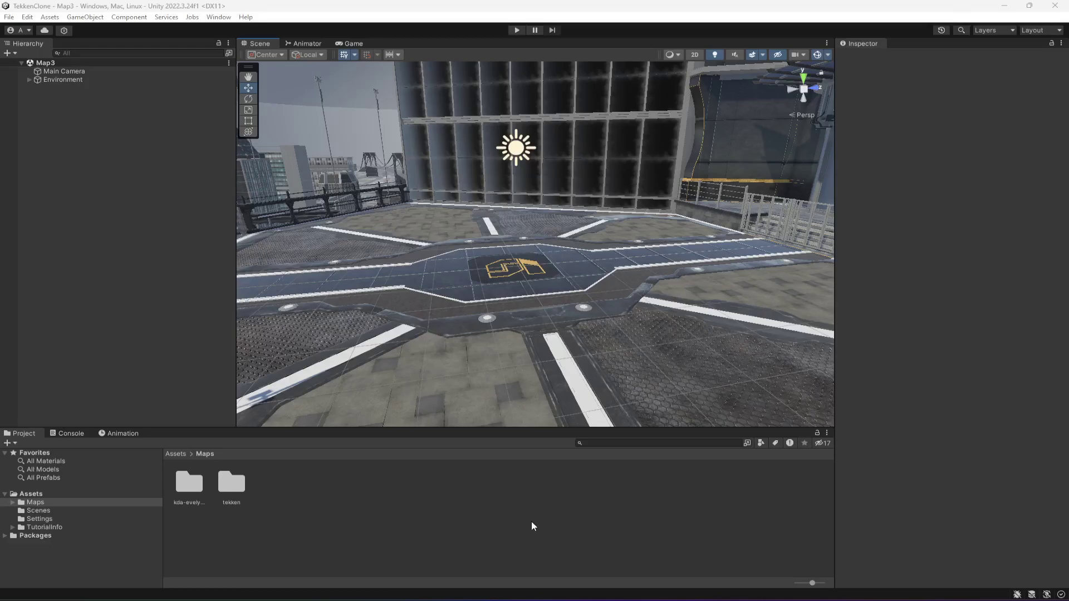
Switch to the browser and look through the Tekken character models in the RigModels search results
{"action": "key", "text": "alt+Tab"}
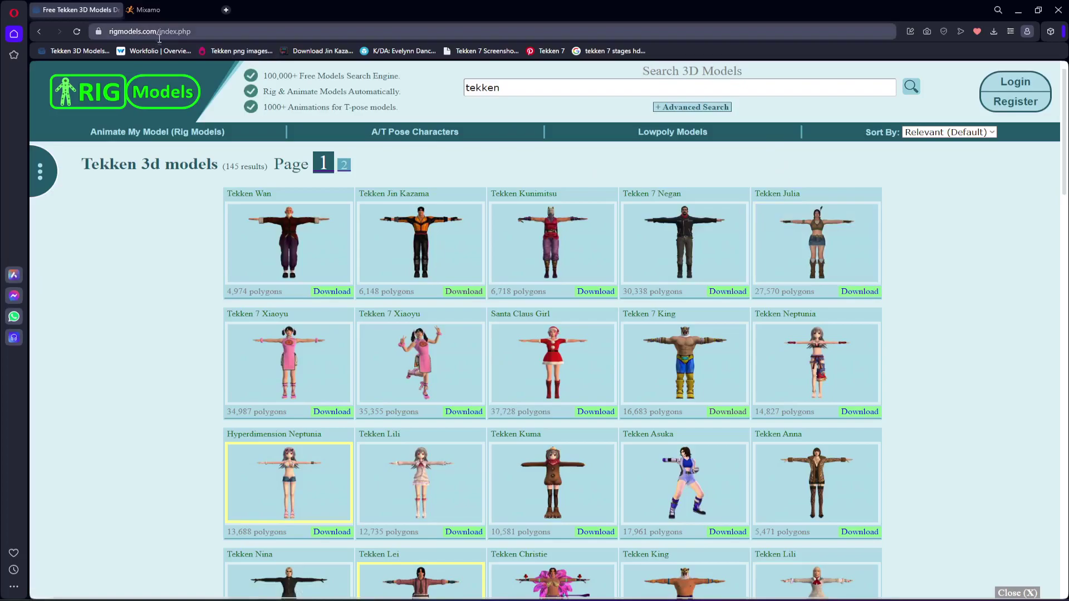
{"action": "left_click", "coordinate": [541, 89]}
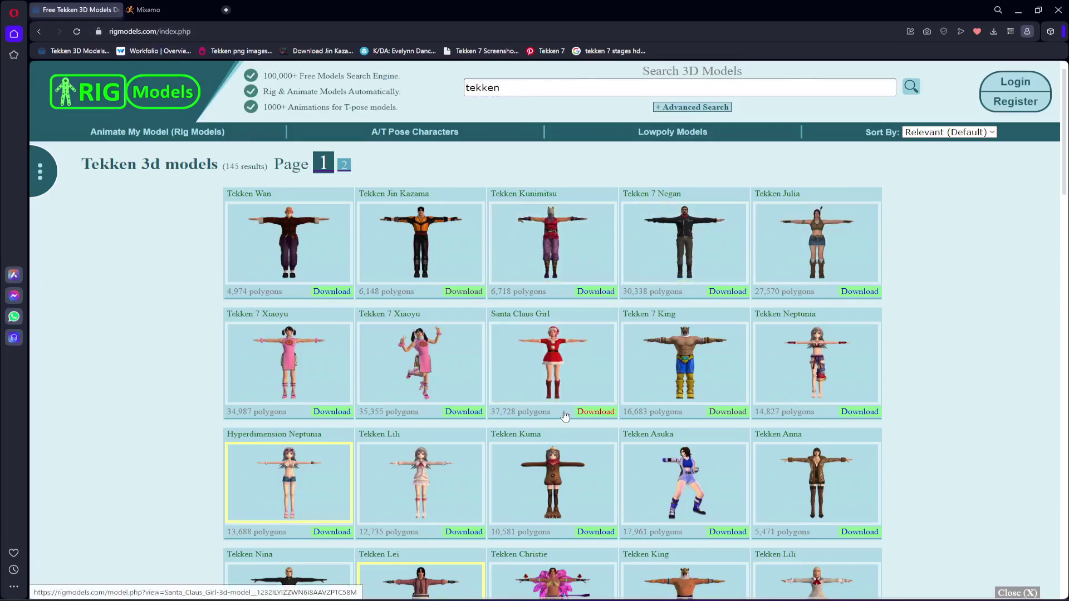
{"action": "scroll", "coordinate": [564, 416], "scroll_direction": "down", "scroll_amount": 5}
{"action": "scroll", "coordinate": [565, 416], "scroll_direction": "down", "scroll_amount": 14}
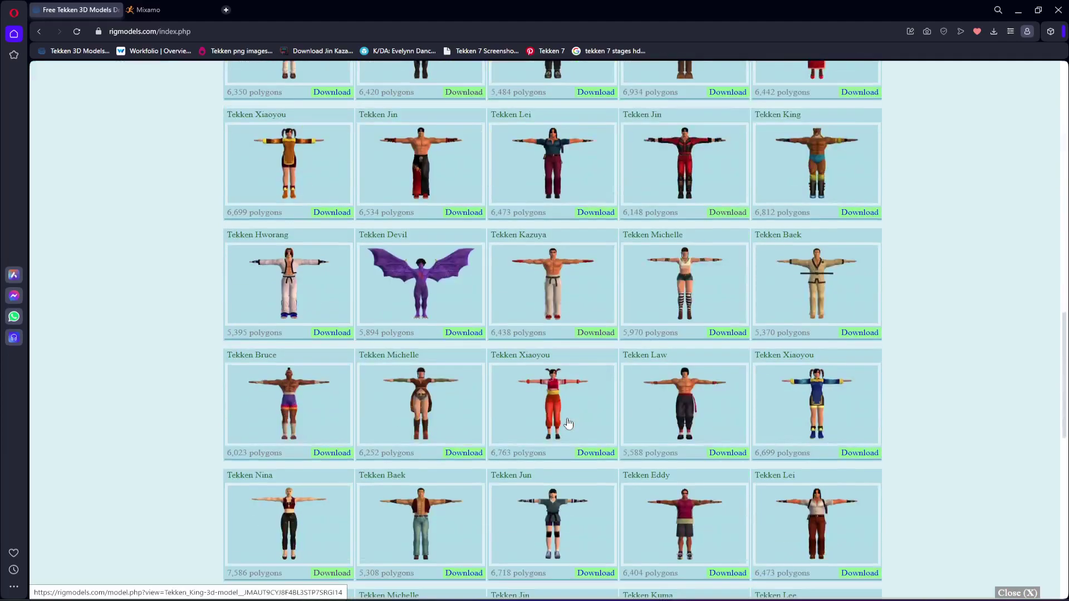
{"action": "scroll", "coordinate": [534, 401], "scroll_direction": "down", "scroll_amount": 6}
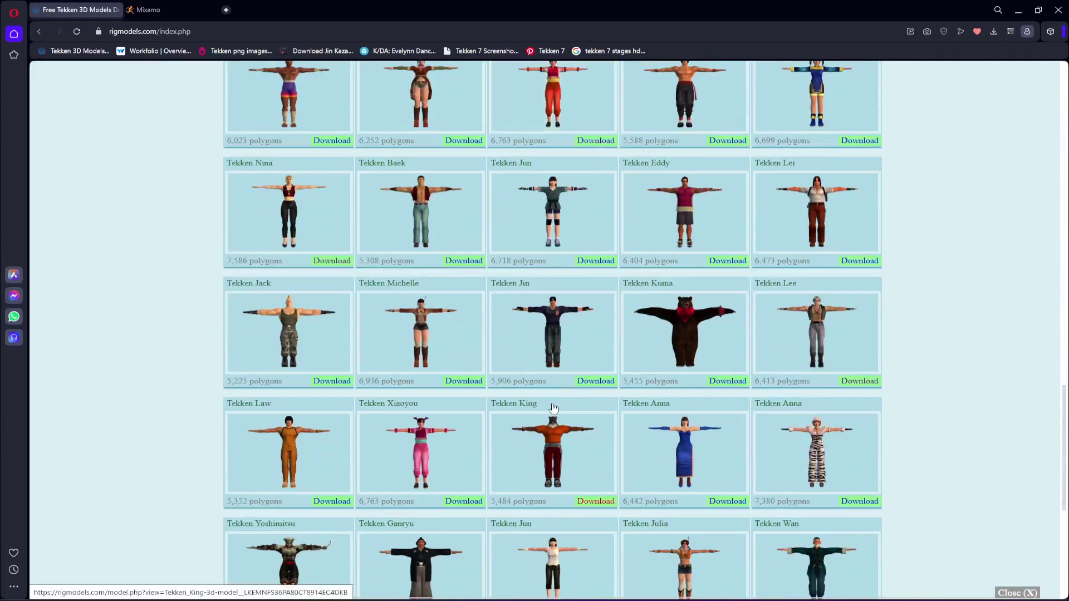
{"action": "scroll", "coordinate": [538, 460], "scroll_direction": "up", "scroll_amount": 10}
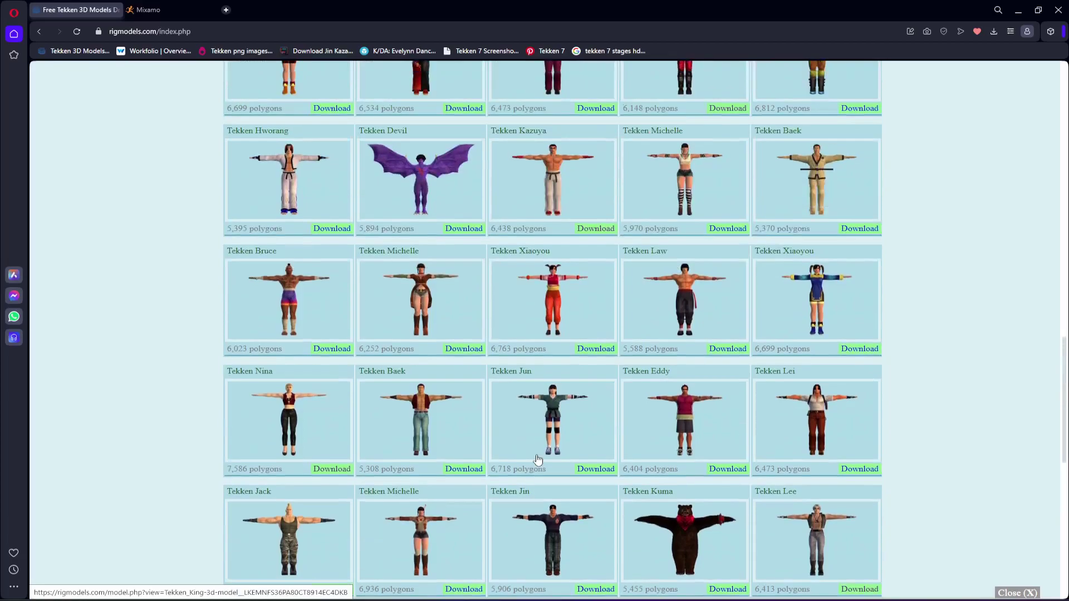
{"action": "scroll", "coordinate": [537, 459], "scroll_direction": "up", "scroll_amount": 10}
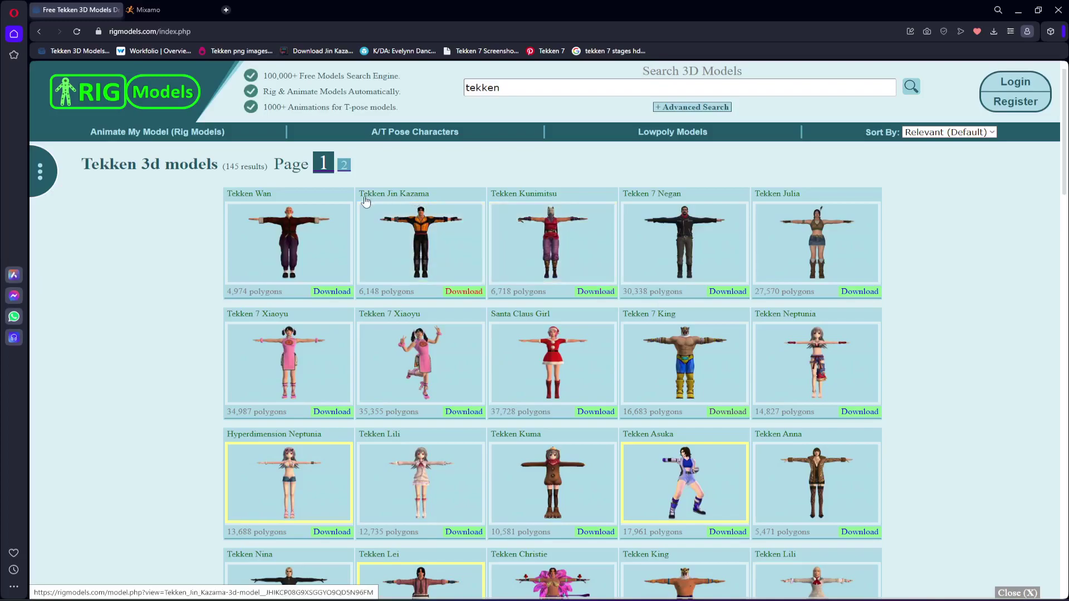
Open the Tekken Jin Kazama model page and download the model in FBX Filmbox Ascii format
{"action": "left_click", "coordinate": [435, 244]}
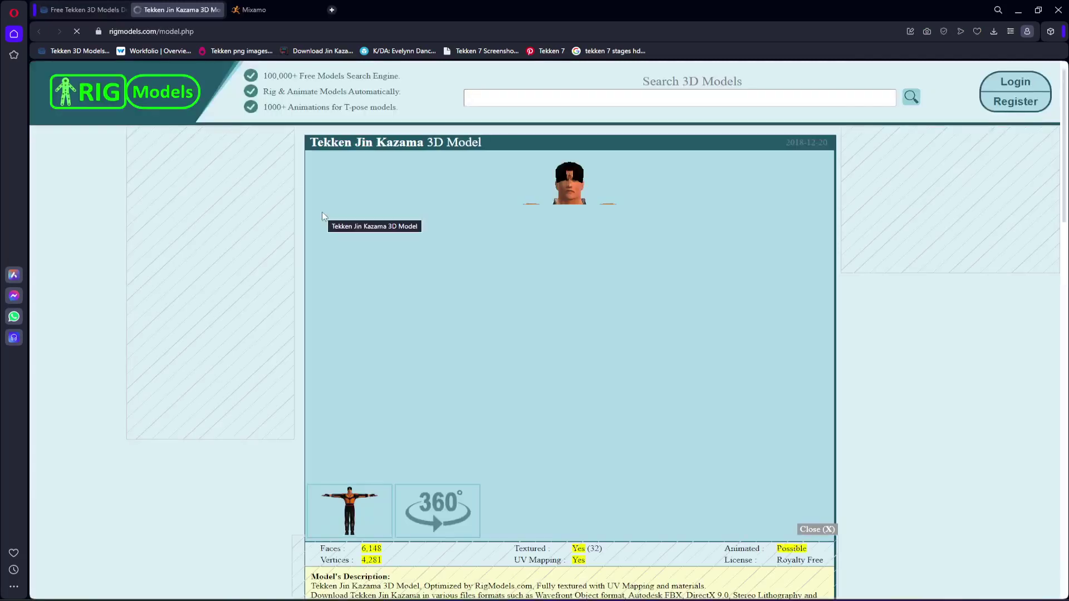
{"action": "scroll", "coordinate": [601, 306], "scroll_direction": "down", "scroll_amount": 8}
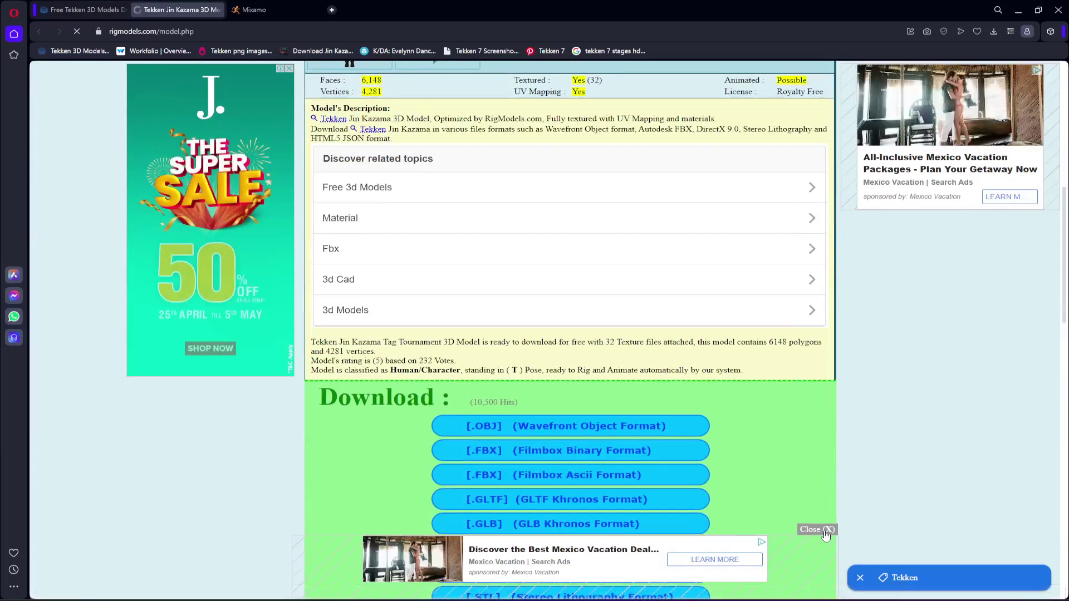
{"action": "left_click", "coordinate": [826, 530]}
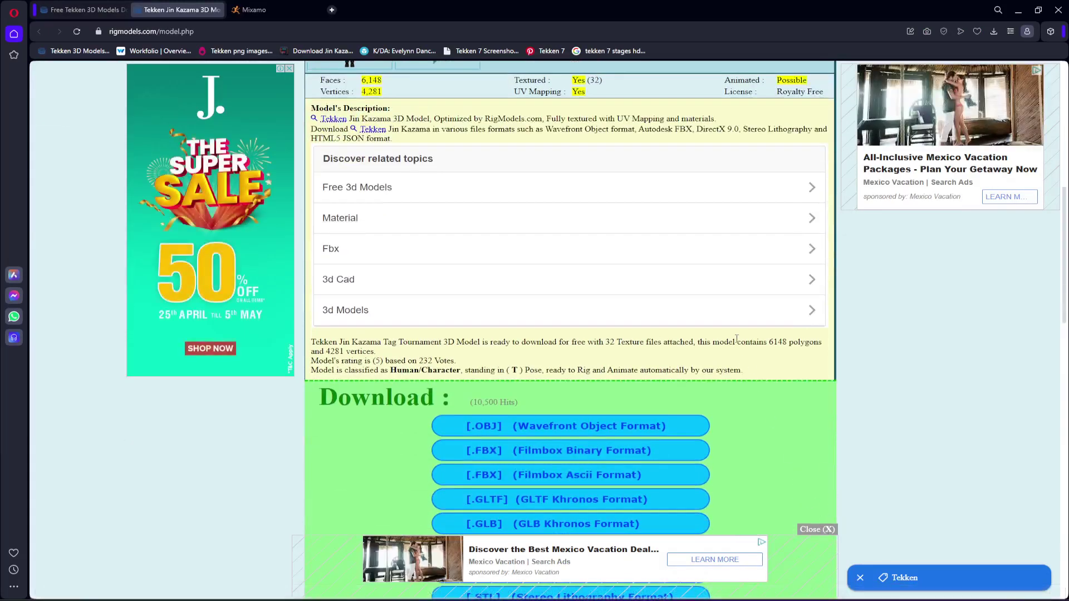
{"action": "scroll", "coordinate": [748, 429], "scroll_direction": "down", "scroll_amount": 5}
{"action": "scroll", "coordinate": [797, 388], "scroll_direction": "up", "scroll_amount": 2}
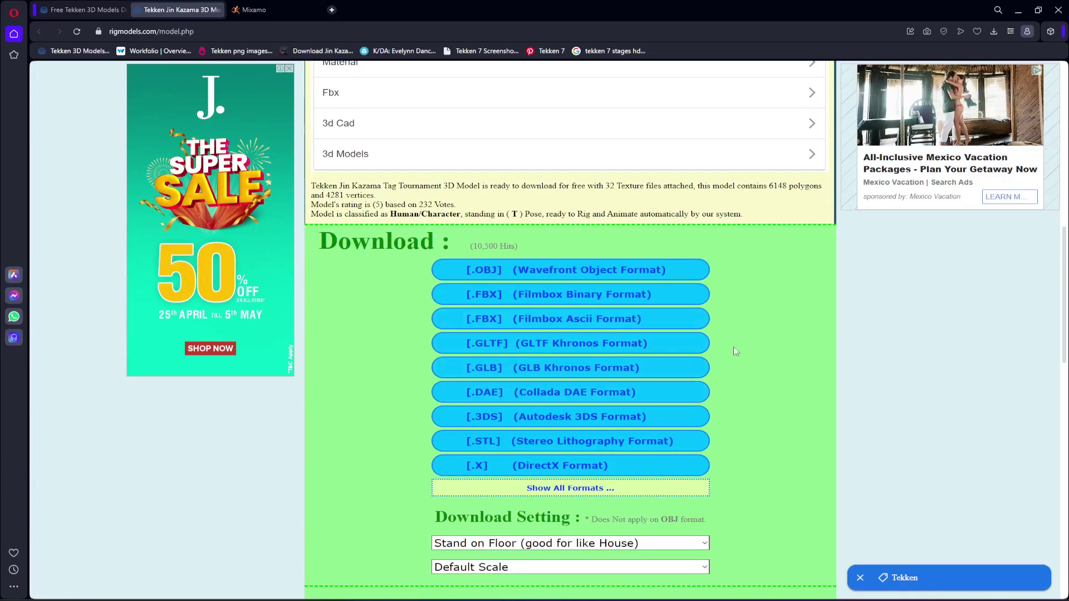
{"action": "left_click", "coordinate": [565, 320]}
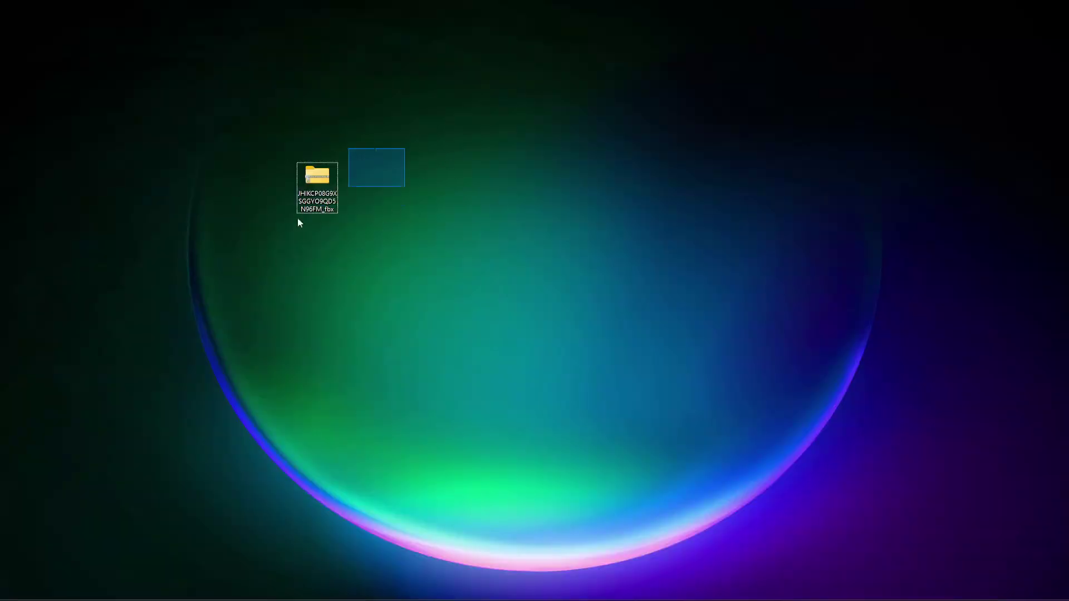
Extract the downloaded FBX archive on the desktop into its own folder of the same name with WinRAR
{"action": "left_click", "coordinate": [323, 207]}
{"action": "right_click", "coordinate": [311, 199]}
{"action": "key", "text": "Escape"}
{"action": "right_click", "coordinate": [318, 185]}
{"action": "mouse_move", "coordinate": [430, 396]}
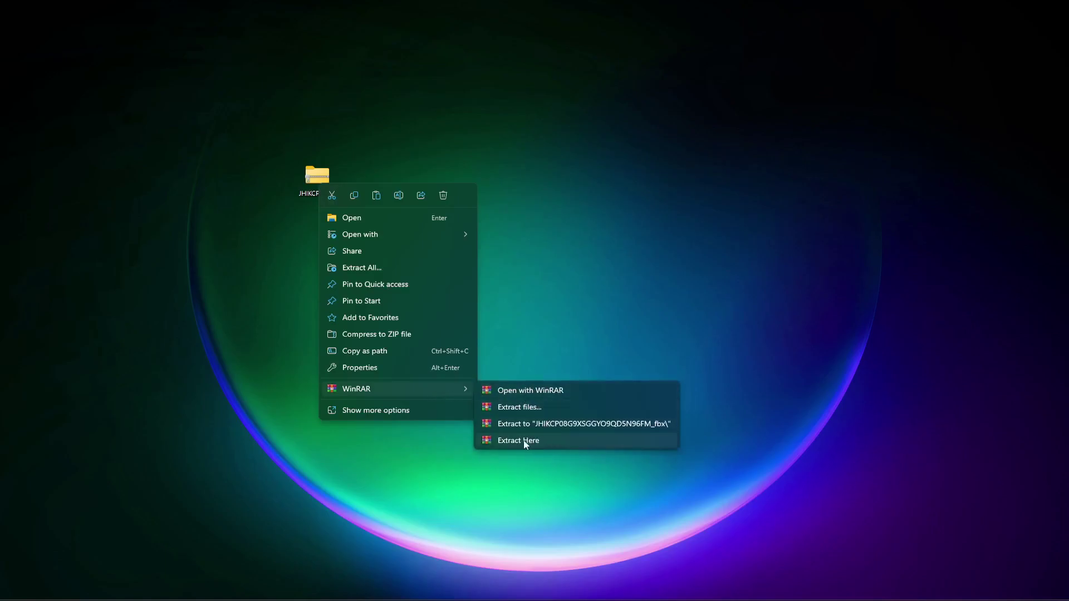
{"action": "left_click", "coordinate": [580, 425]}
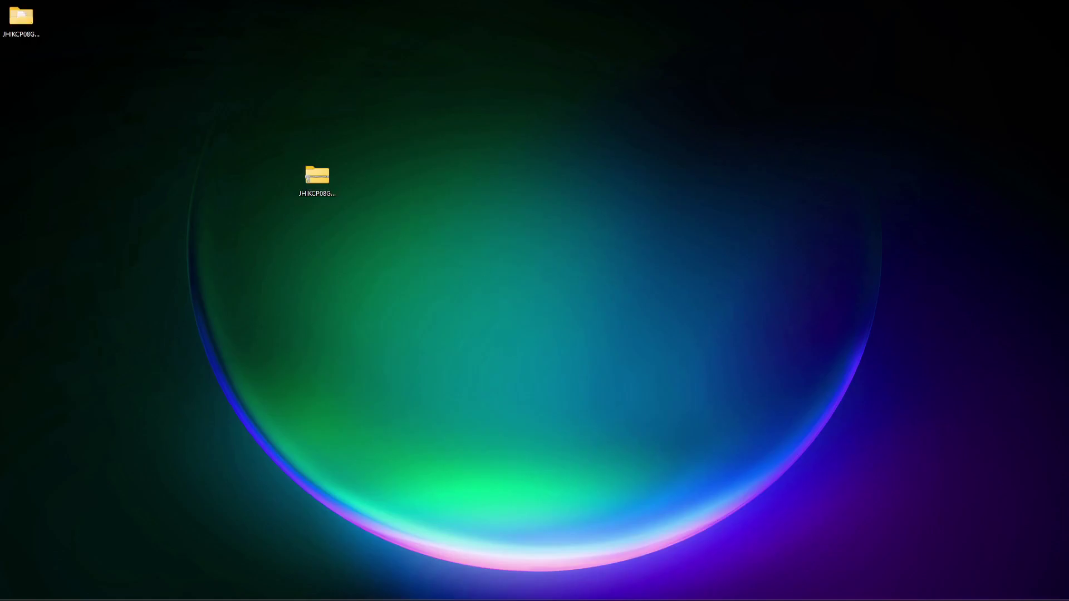
Move the extracted folder beside the archive on the desktop and delete the archive
{"action": "left_click_drag", "start_coordinate": [21, 16], "coordinate": [613, 176]}
{"action": "left_click_drag", "start_coordinate": [423, 130], "coordinate": [209, 282]}
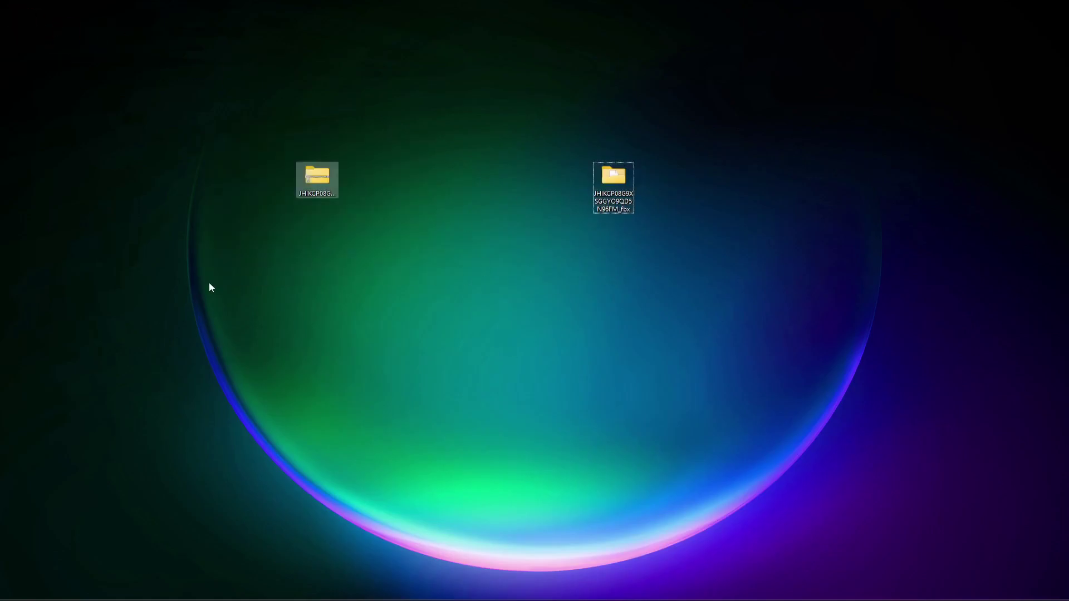
{"action": "key", "text": "Delete"}
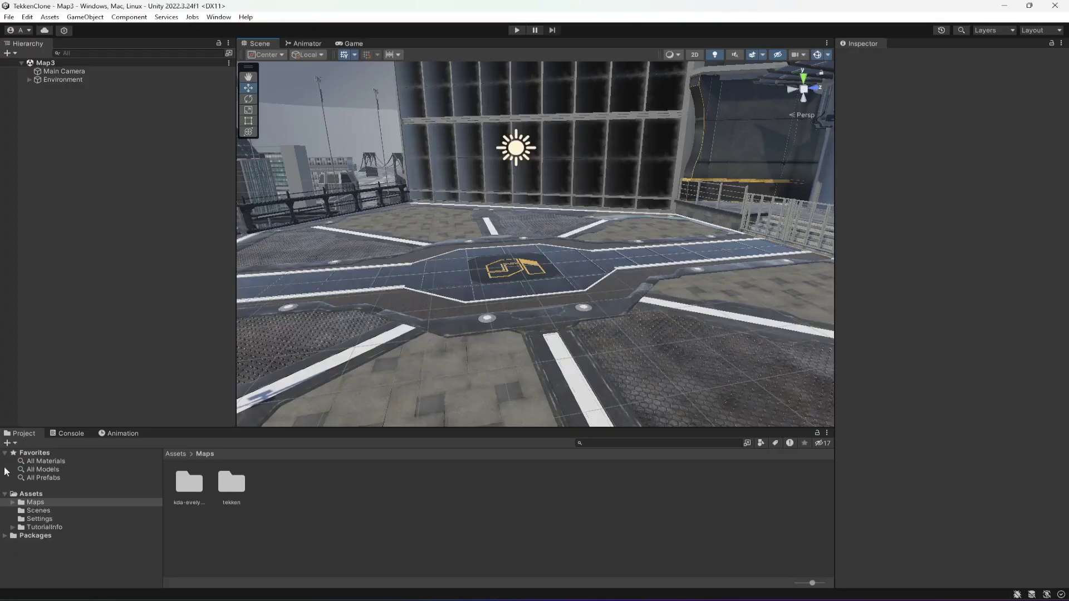
Switch to Unity and create a folder named Game in the project's Assets folder
{"action": "left_click", "coordinate": [39, 493]}
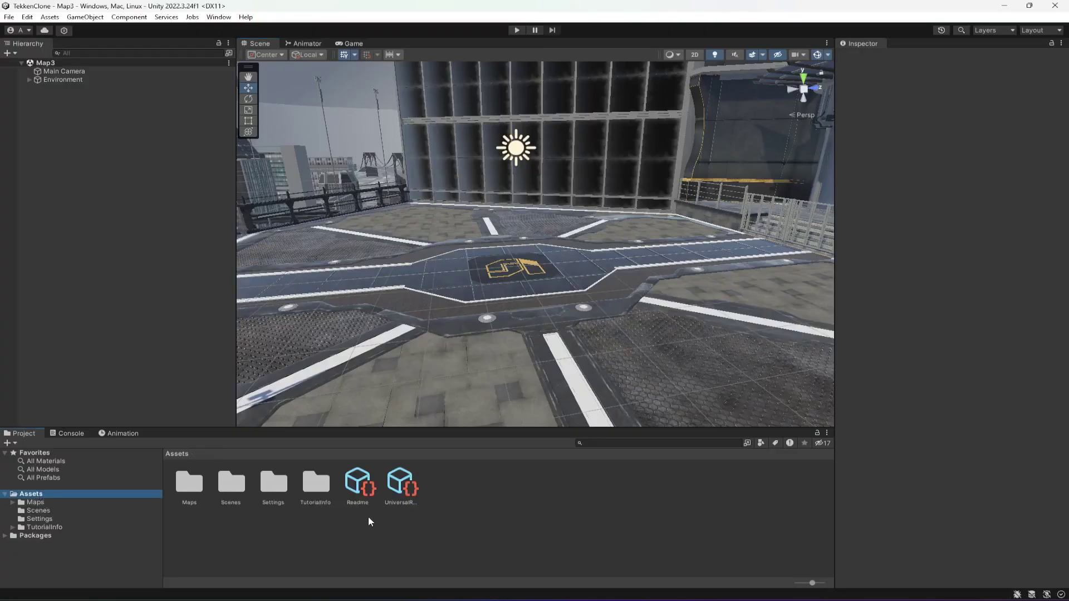
{"action": "right_click", "coordinate": [363, 533]}
{"action": "mouse_move", "coordinate": [424, 232]}
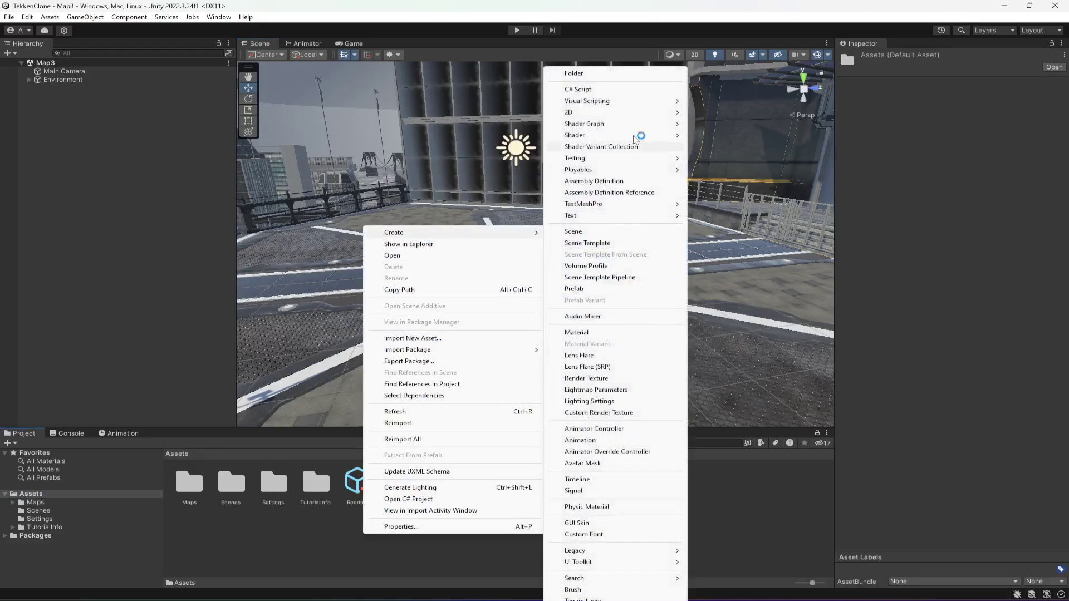
{"action": "left_click", "coordinate": [574, 73]}
{"action": "type", "text": "Game"}
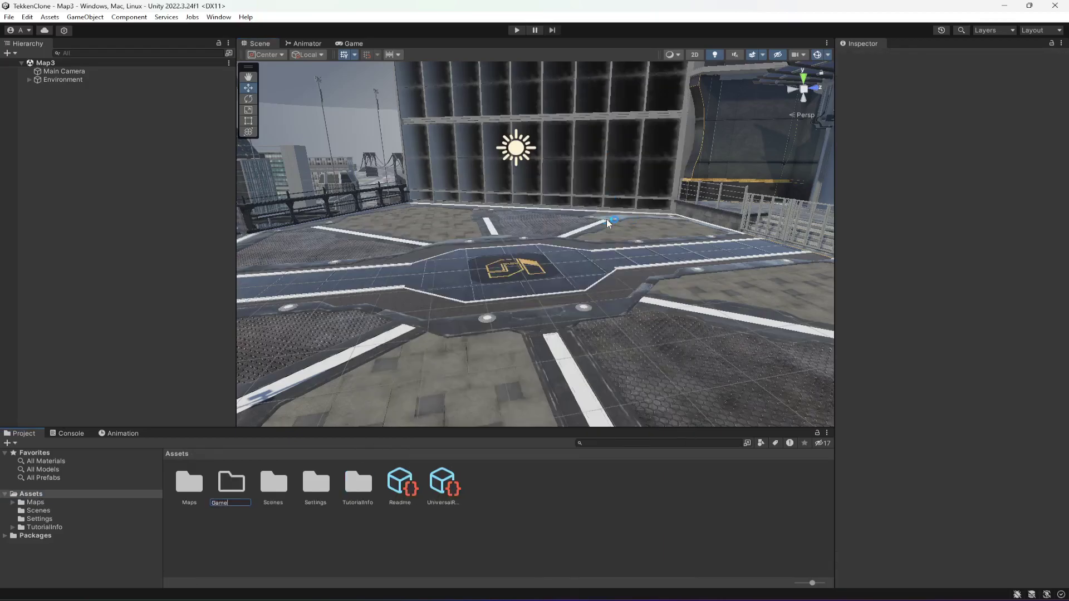
{"action": "key", "text": "Return"}
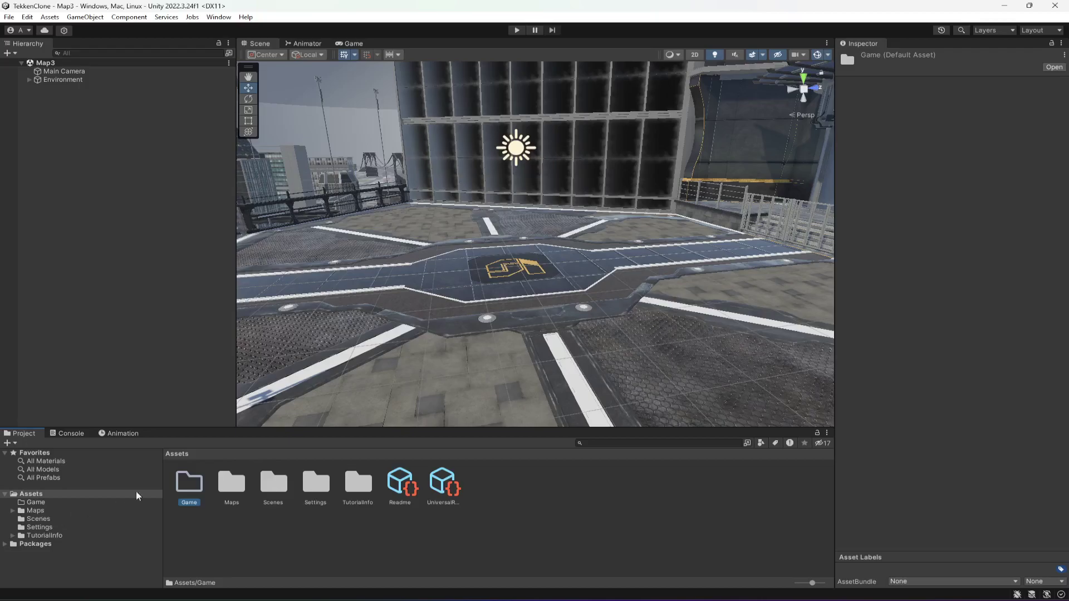
Move the Maps folder into the Game folder and open Game
{"action": "left_click_drag", "start_coordinate": [228, 487], "coordinate": [353, 539]}
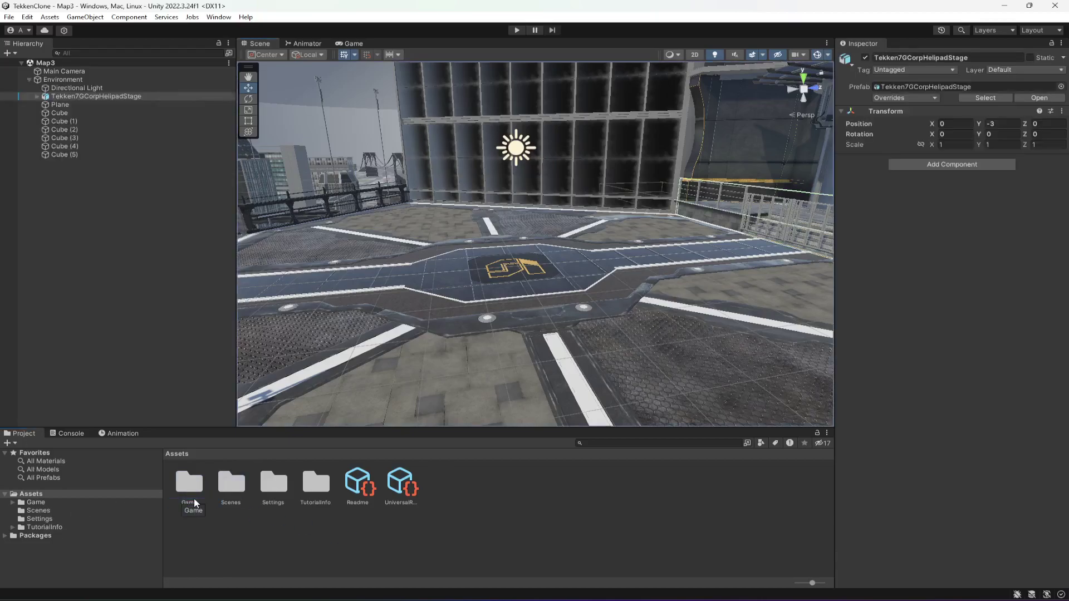
{"action": "left_click", "coordinate": [187, 491]}
{"action": "double_click", "coordinate": [186, 491]}
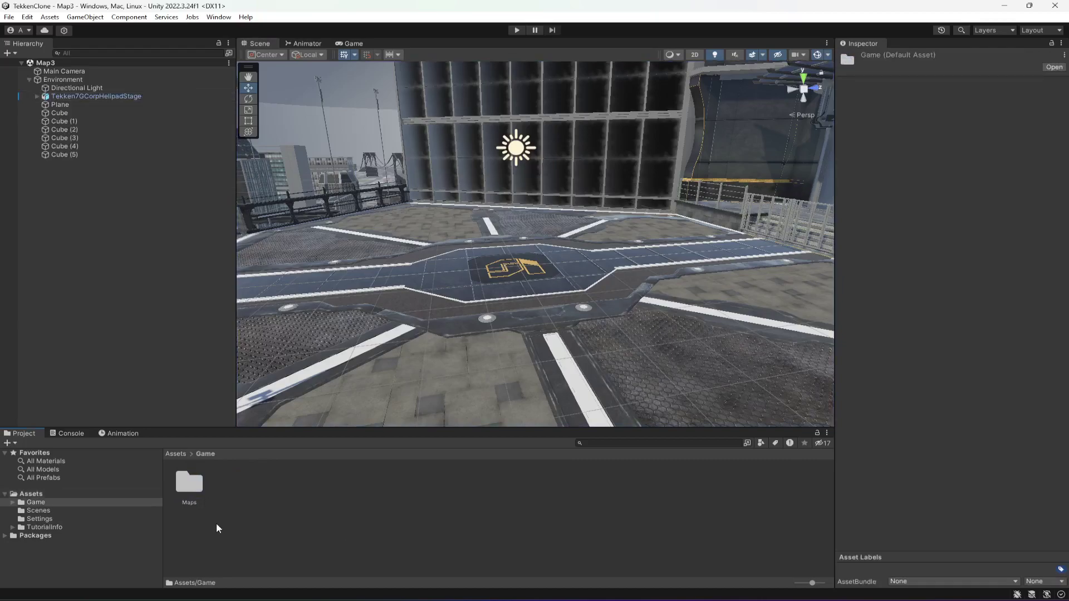
Create a folder named PlayerCharacters inside the Game folder
{"action": "right_click", "coordinate": [265, 519]}
{"action": "mouse_move", "coordinate": [375, 224]}
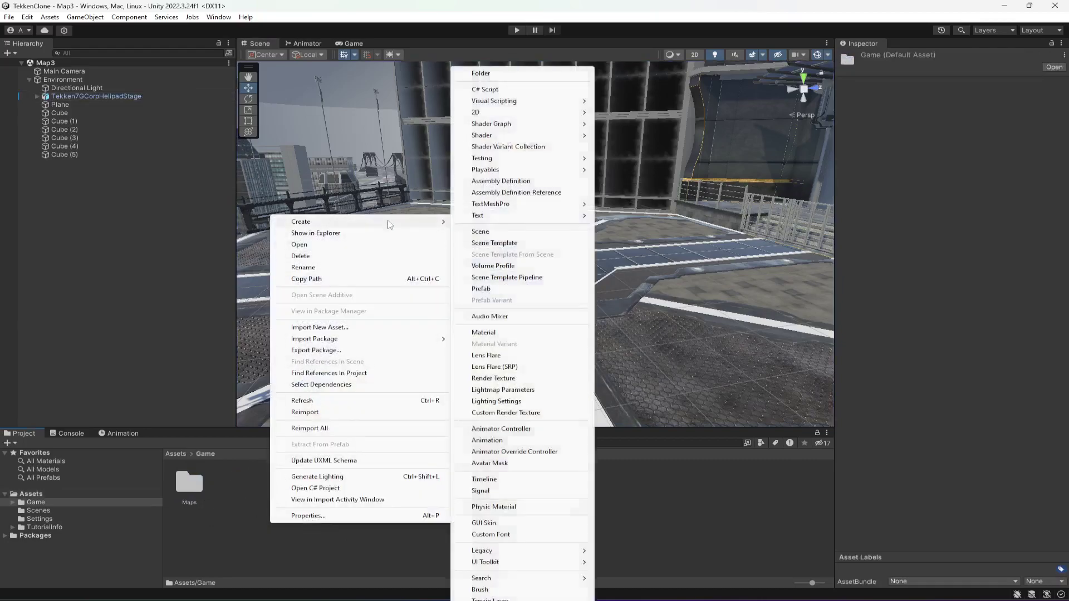
{"action": "left_click", "coordinate": [481, 73]}
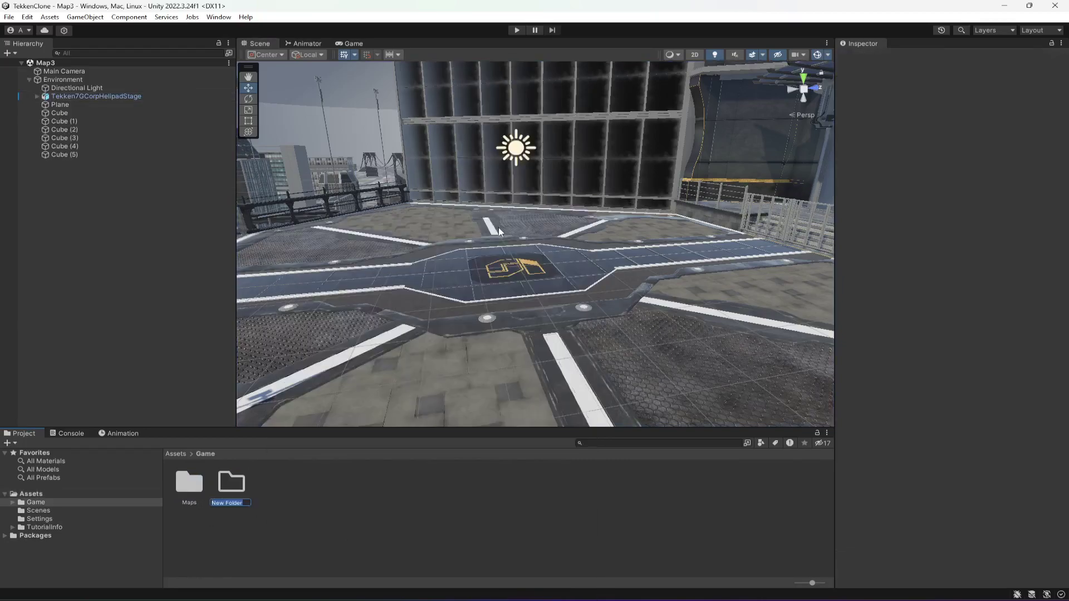
{"action": "type", "text": "P"}
{"action": "type", "text": "layerCharacters"}
{"action": "key", "text": "Return"}
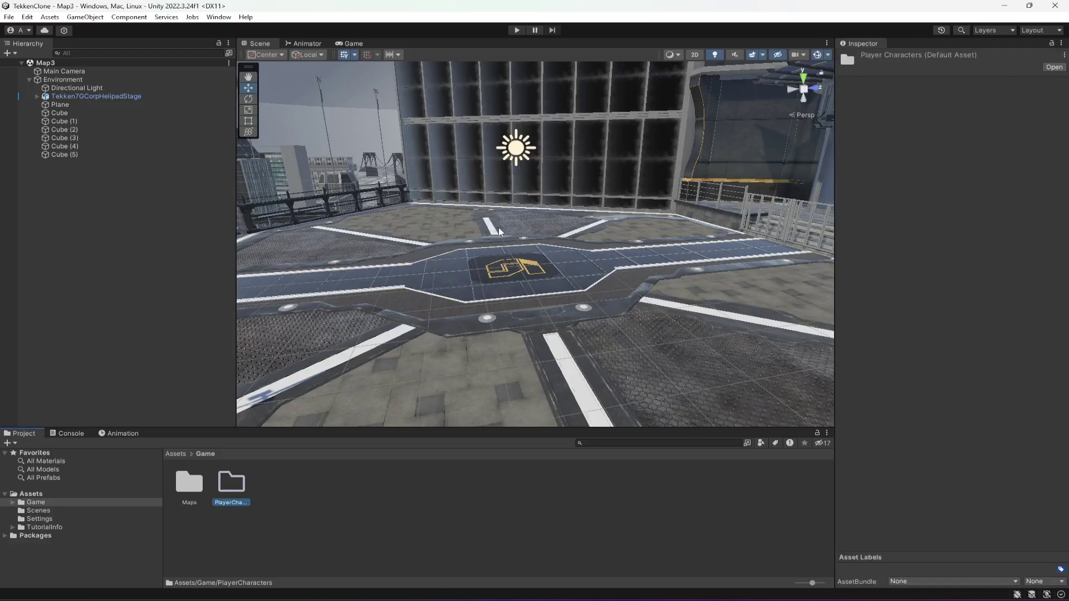
Open the PlayerCharacters folder and create a new subfolder in it
{"action": "double_click", "coordinate": [237, 485]}
{"action": "right_click", "coordinate": [244, 499]}
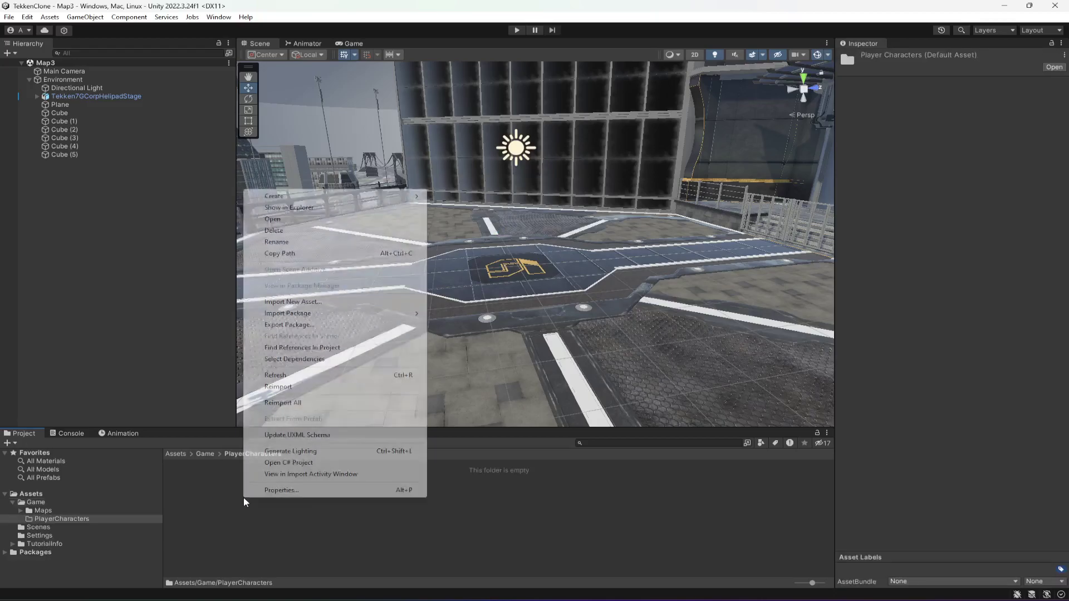
{"action": "mouse_move", "coordinate": [290, 198]}
{"action": "left_click", "coordinate": [476, 75]}
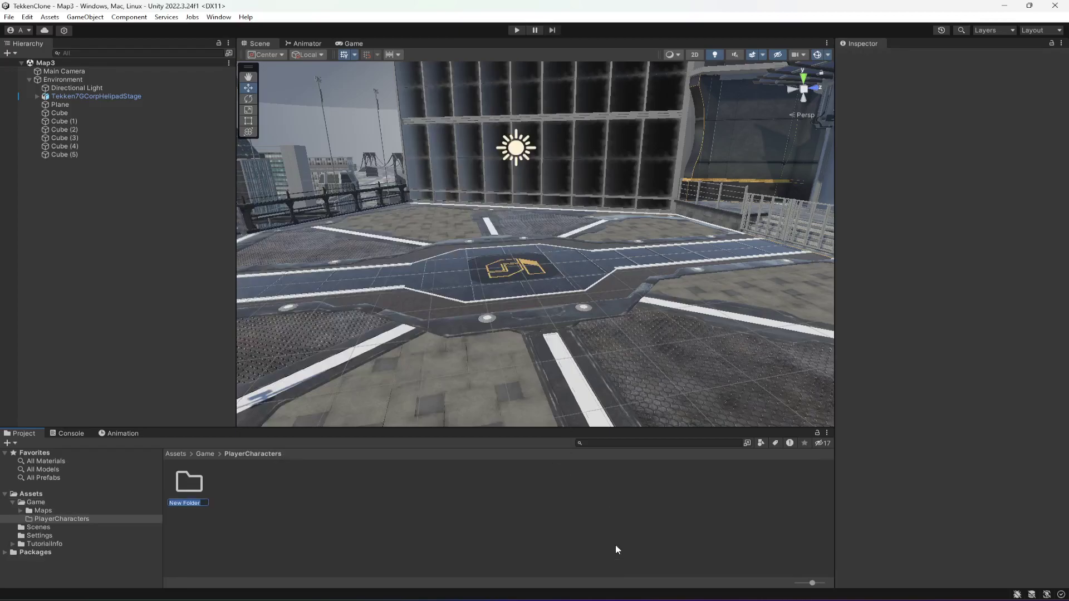
Switch to the browser and copy the character name Jin Kazama from the model's description text
{"action": "key", "text": "alt+Tab"}
{"action": "left_click_drag", "start_coordinate": [337, 186], "coordinate": [385, 183]}
{"action": "key", "text": "ctrl+c"}
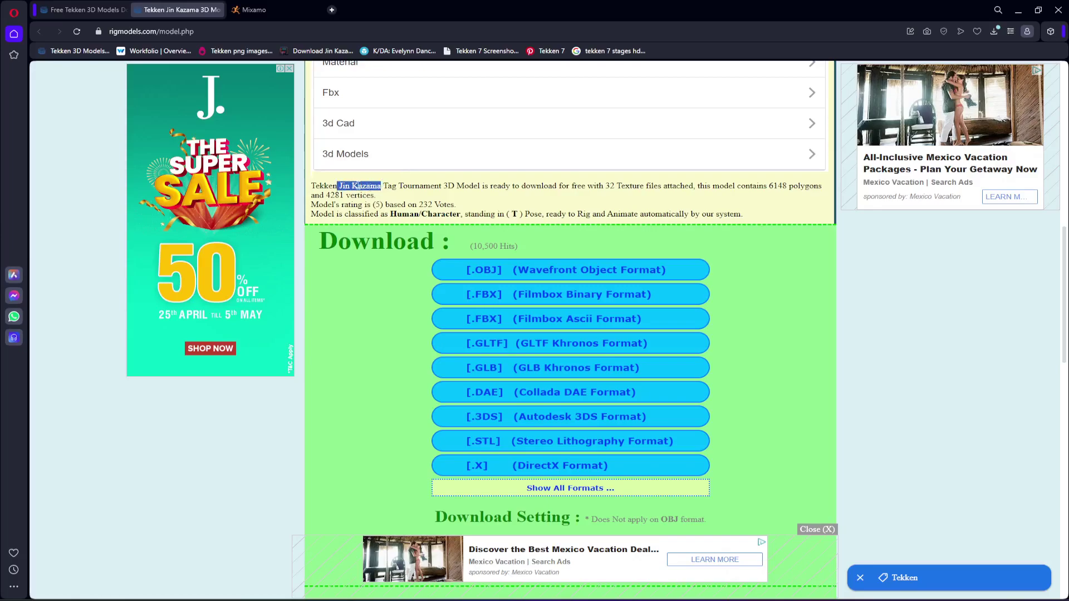
Return to Unity, rename the new folder in PlayerCharacters to Jin Kazama using the copied name, and open it
{"action": "key", "text": "alt+Tab"}
{"action": "right_click", "coordinate": [198, 485]}
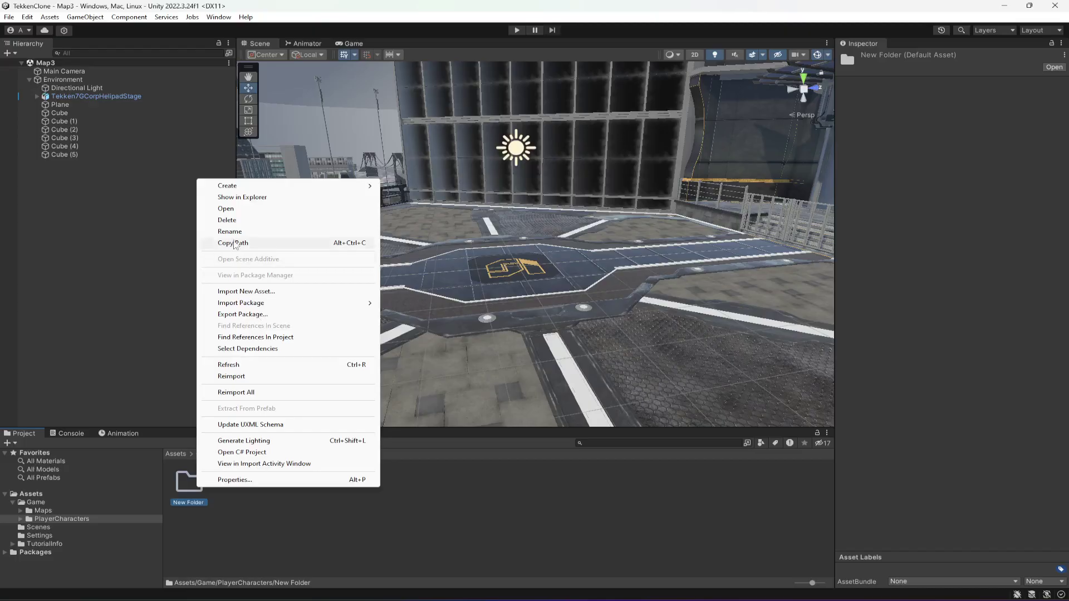
{"action": "left_click", "coordinate": [230, 231]}
{"action": "key", "text": "ctrl+v"}
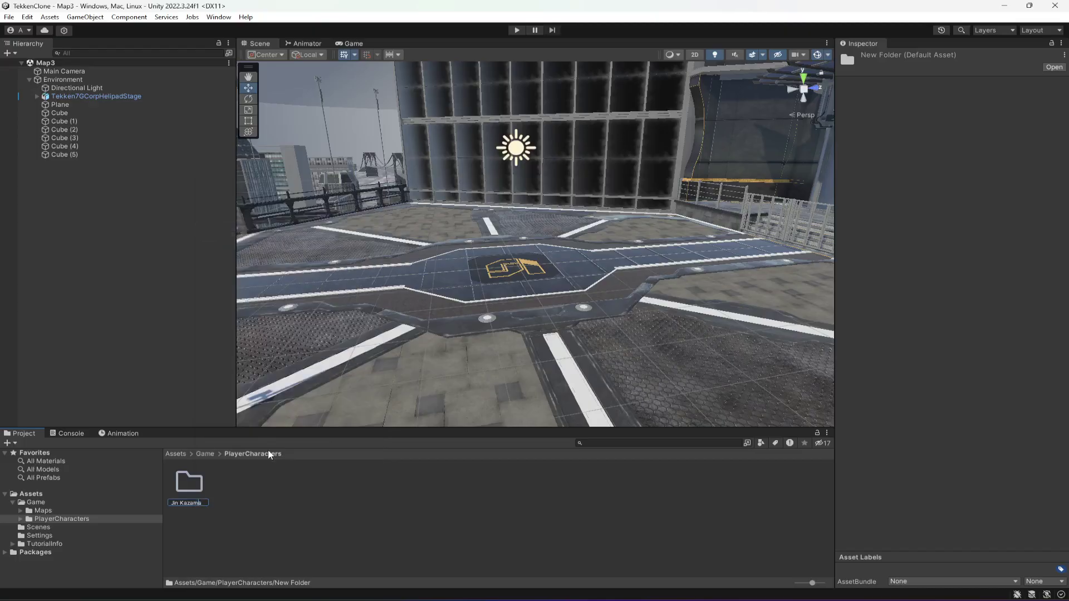
{"action": "key", "text": "Return"}
{"action": "double_click", "coordinate": [194, 491]}
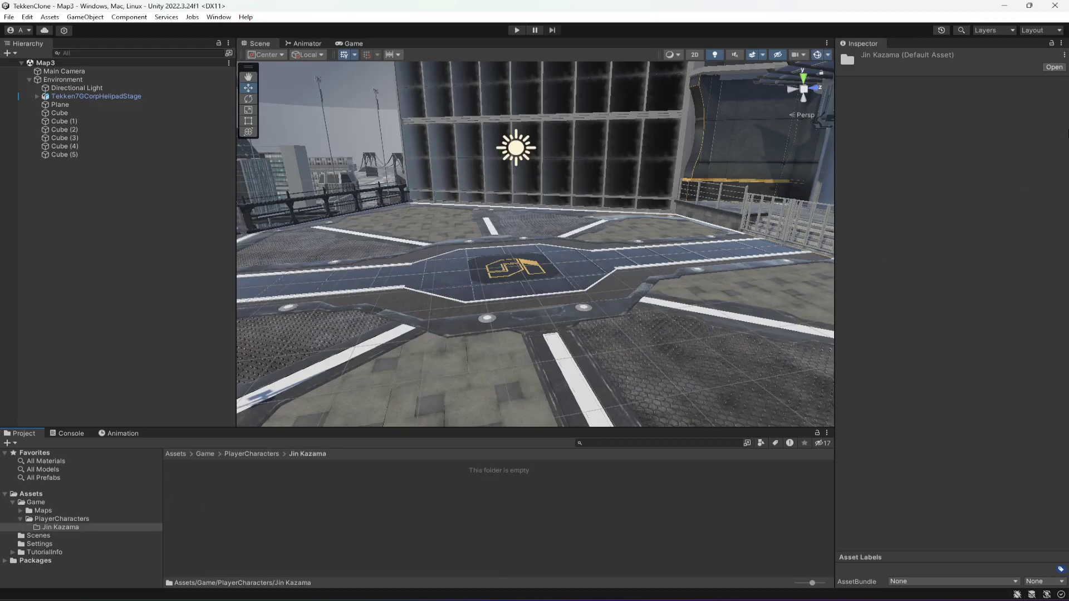
Minimize the Unity and browser windows and open the extracted FBX model folder from the desktop, maximized
{"action": "left_click", "coordinate": [1004, 7]}
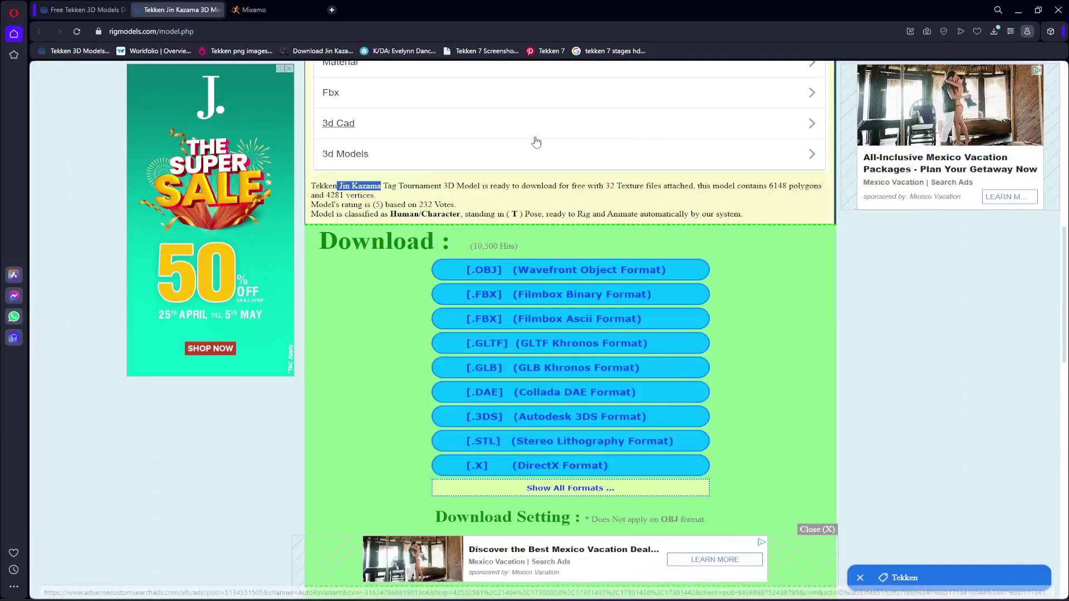
{"action": "left_click", "coordinate": [1018, 11]}
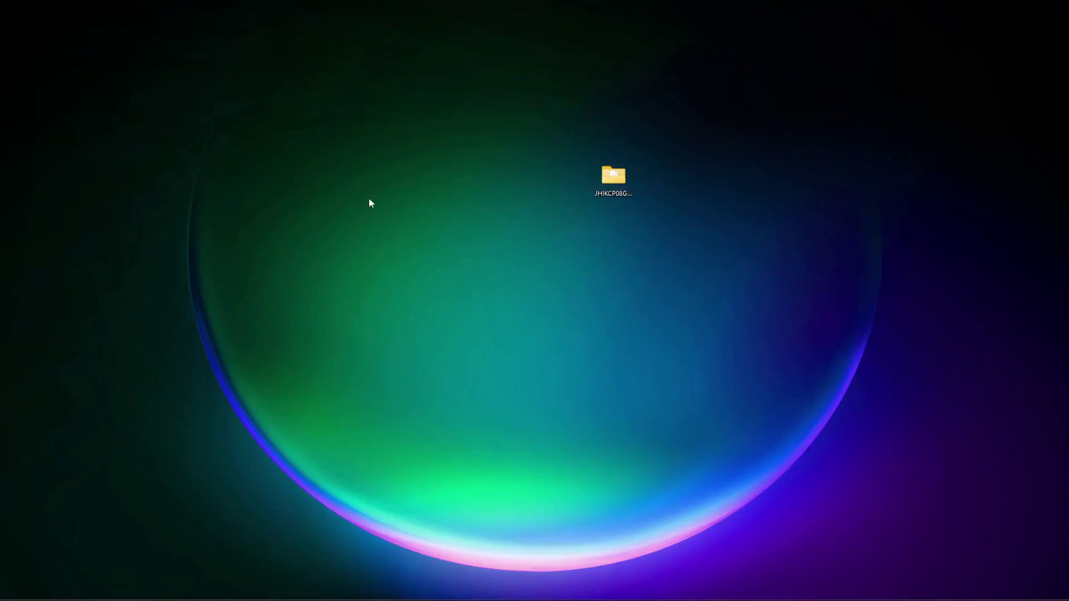
{"action": "double_click", "coordinate": [613, 177]}
{"action": "left_click_drag", "start_coordinate": [145, 55], "coordinate": [657, 124]}
{"action": "left_click", "coordinate": [818, 120]}
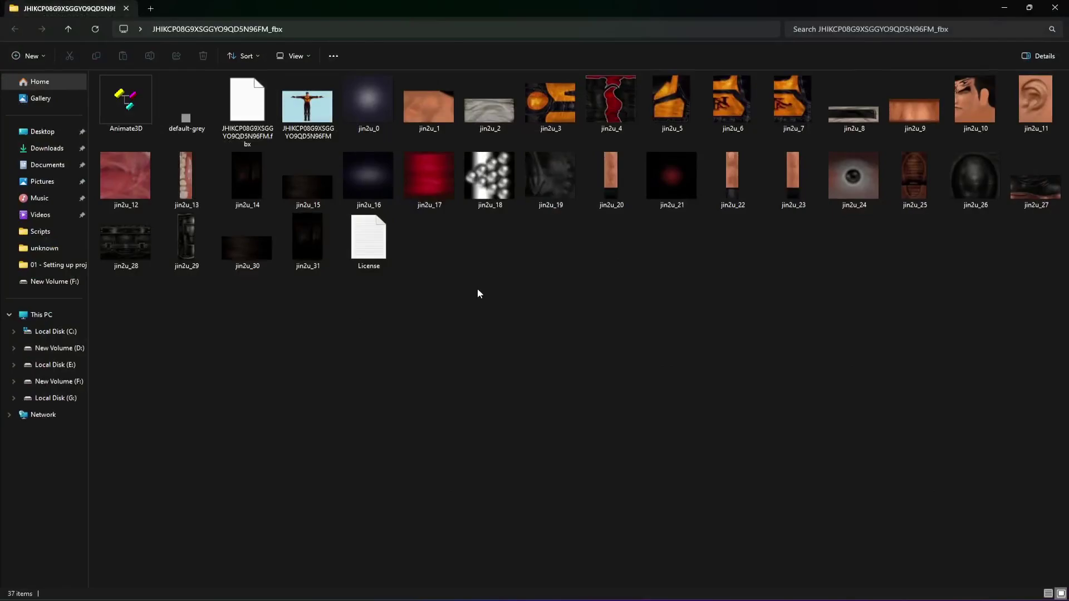
Import all files of the extracted model folder except License and Animate3D into Unity's Jin Kazama folder, and check the model's preview
{"action": "key", "text": "ctrl+a"}
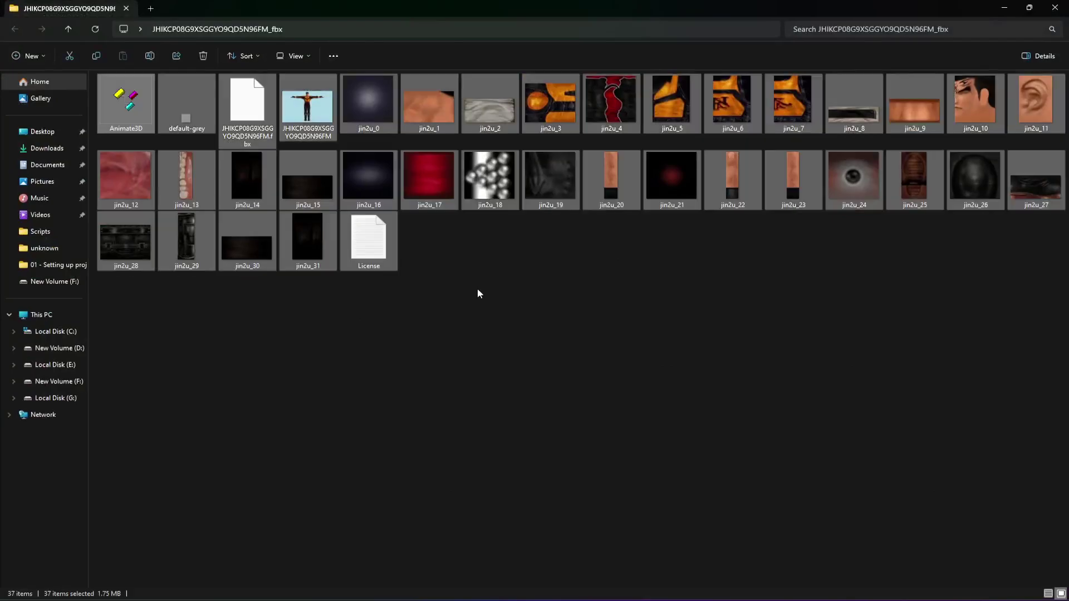
{"action": "left_click", "coordinate": [369, 253], "text": "ctrl"}
{"action": "left_click", "coordinate": [124, 116], "text": "ctrl"}
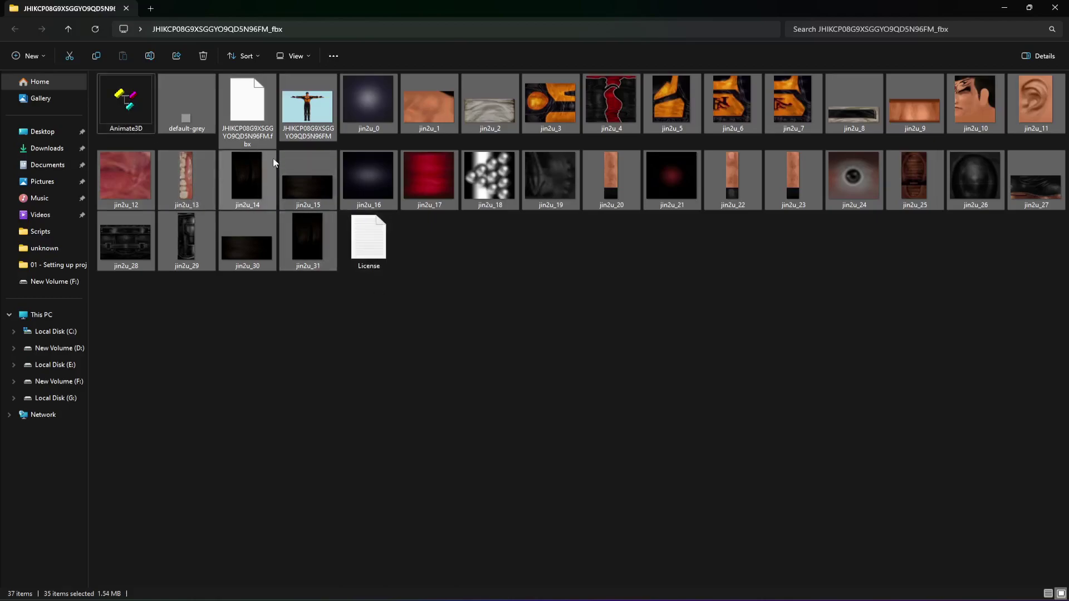
{"action": "left_click_drag", "start_coordinate": [251, 122], "coordinate": [349, 490]}
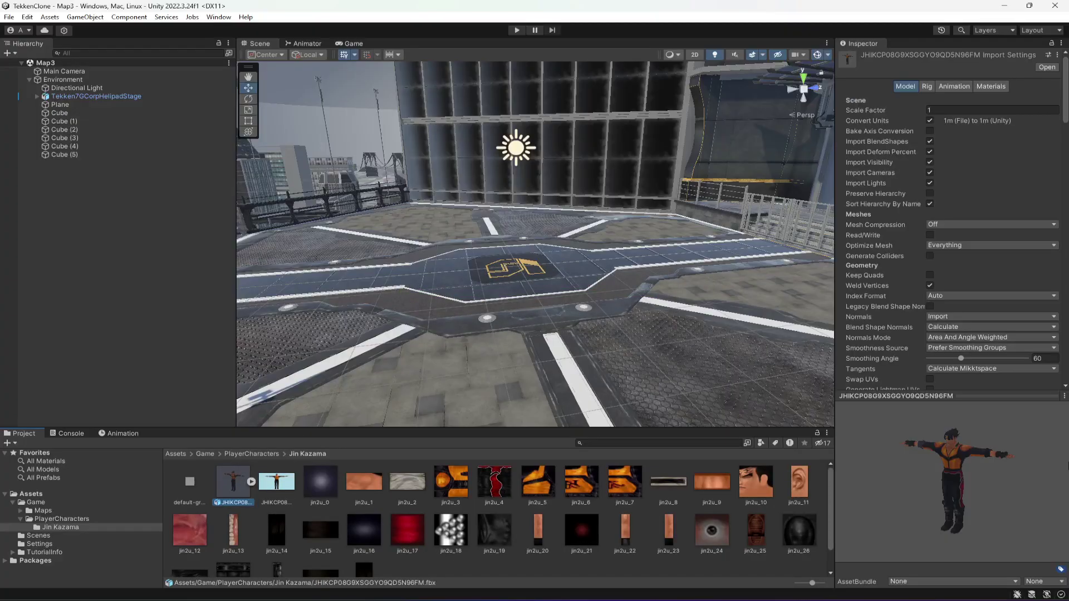
{"action": "mouse_move", "coordinate": [1012, 469]}
{"action": "left_mouse_down"}
{"action": "mouse_move", "coordinate": [996, 455]}
{"action": "mouse_move", "coordinate": [1049, 517]}
{"action": "mouse_move", "coordinate": [1030, 470]}
{"action": "left_mouse_up"}
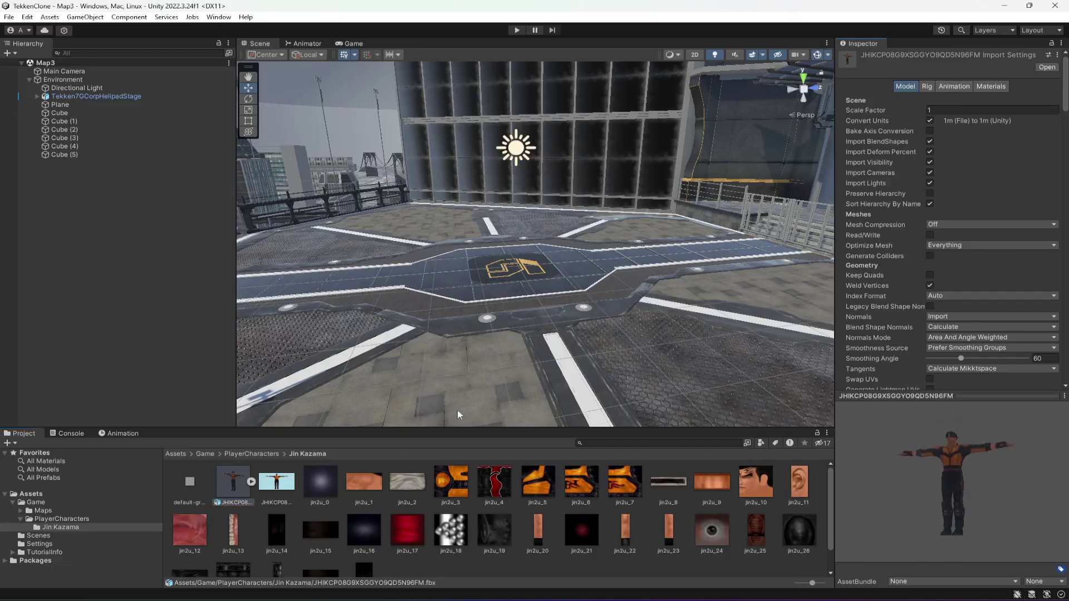
Create a subfolder named Materials inside the Jin Kazama folder
{"action": "scroll", "coordinate": [444, 525], "scroll_direction": "down", "scroll_amount": 2}
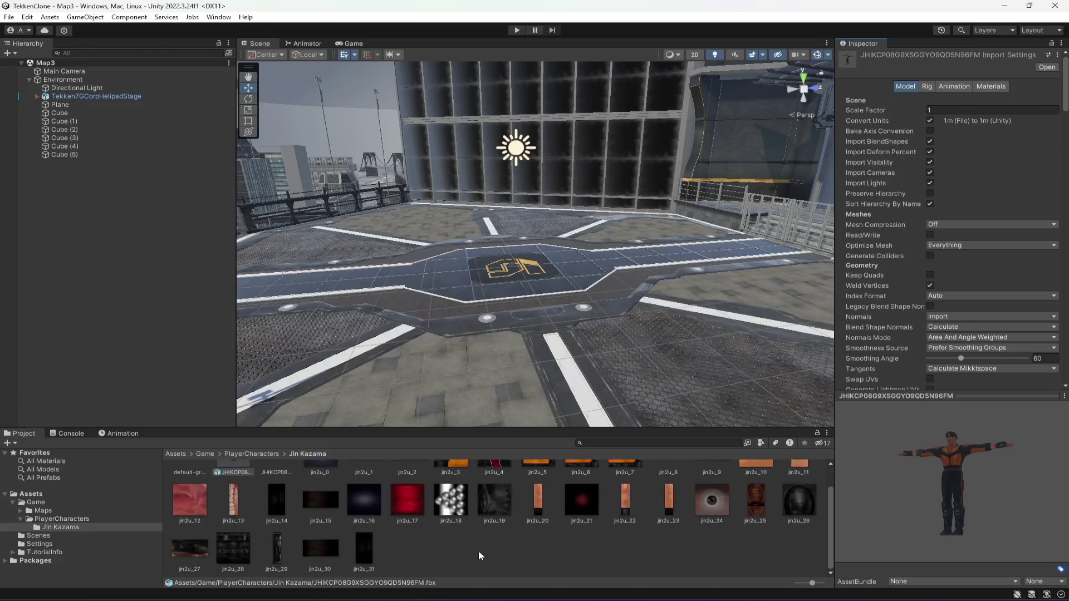
{"action": "right_click", "coordinate": [458, 560]}
{"action": "mouse_move", "coordinate": [507, 262]}
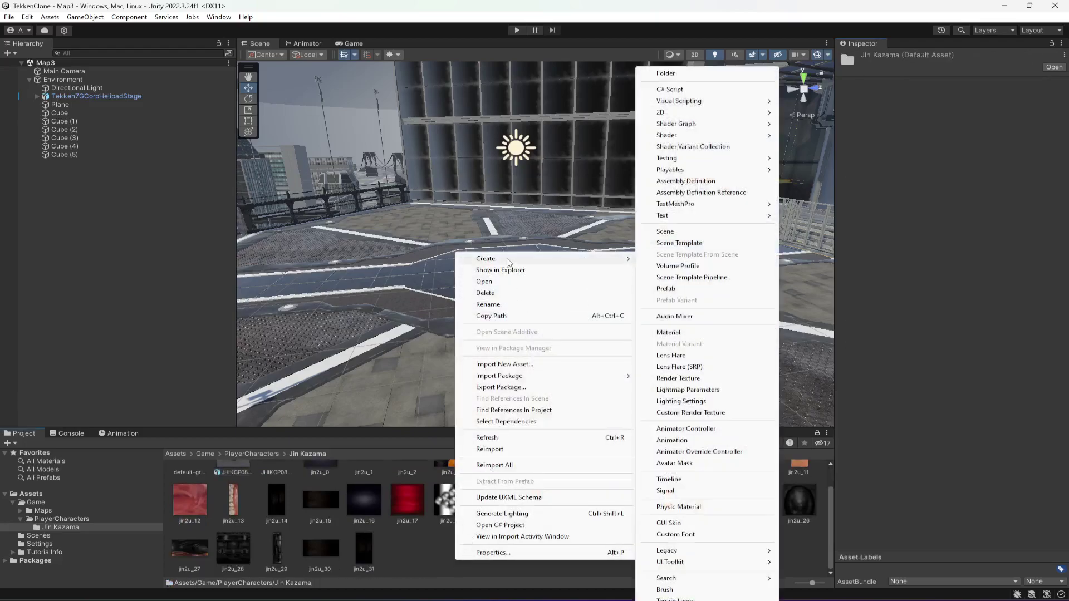
{"action": "left_click", "coordinate": [685, 76]}
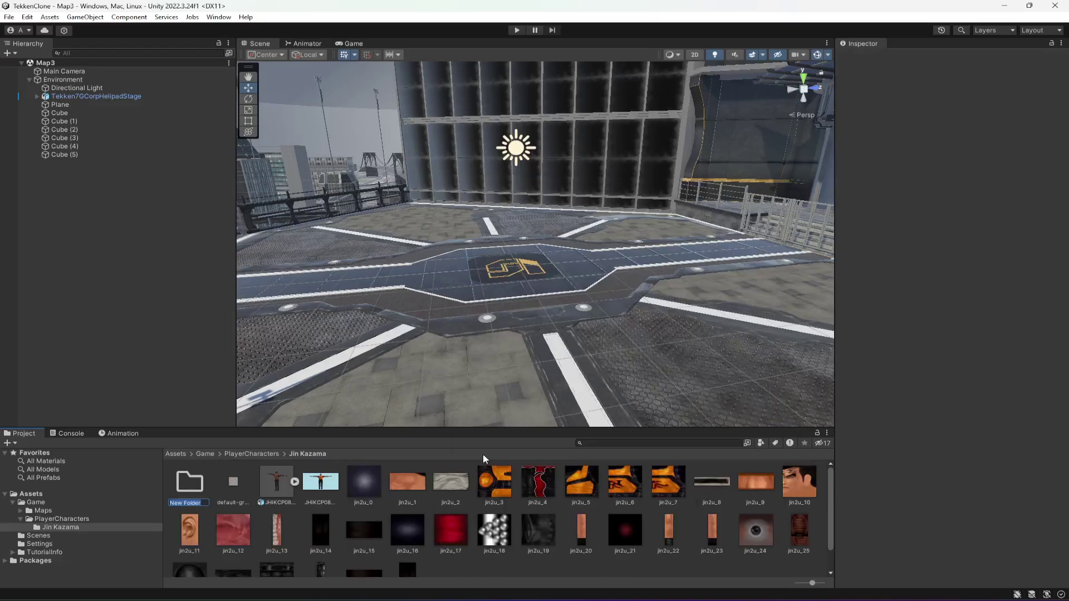
{"action": "type", "text": "Materials"}
{"action": "key", "text": "Return"}
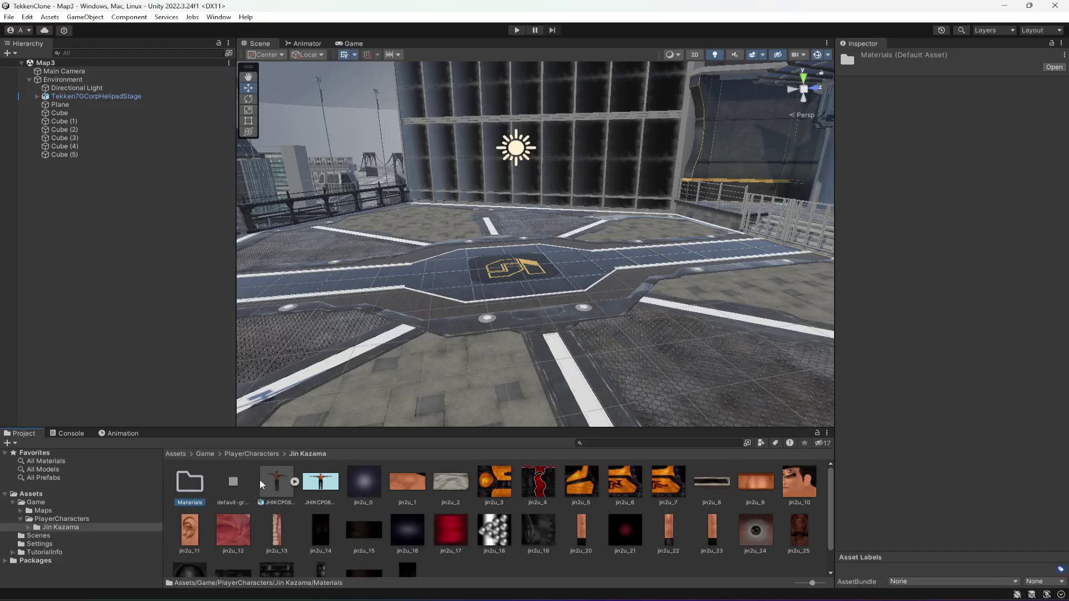
Move all the imported textures and the FBX model into the Materials folder, and open that folder
{"action": "key", "text": "ctrl+a"}
{"action": "left_click", "coordinate": [197, 488], "text": "ctrl"}
{"action": "left_click_drag", "start_coordinate": [239, 483], "coordinate": [183, 483]}
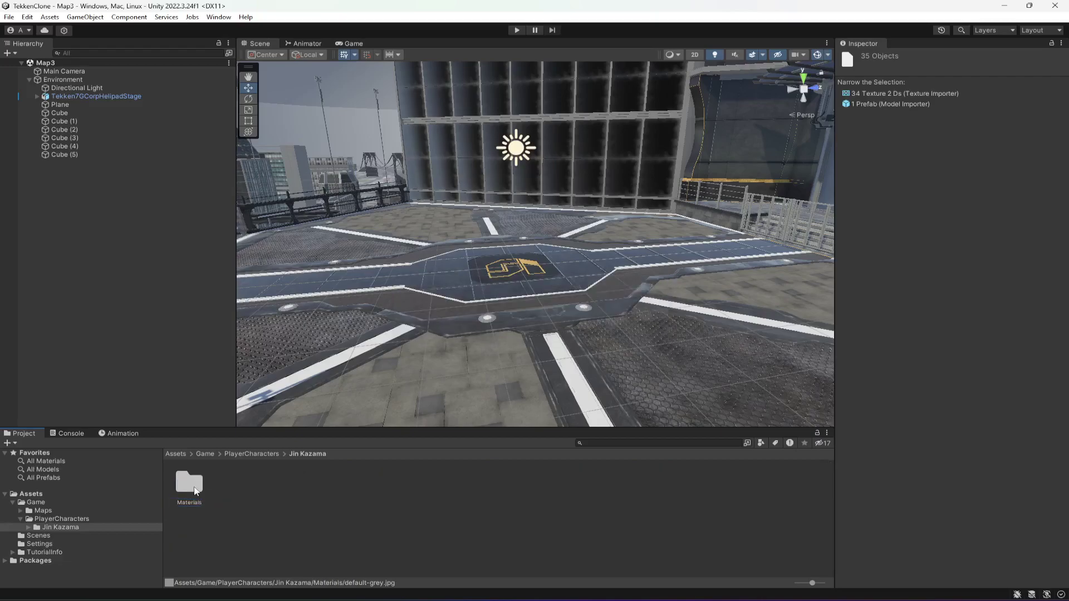
{"action": "double_click", "coordinate": [190, 482]}
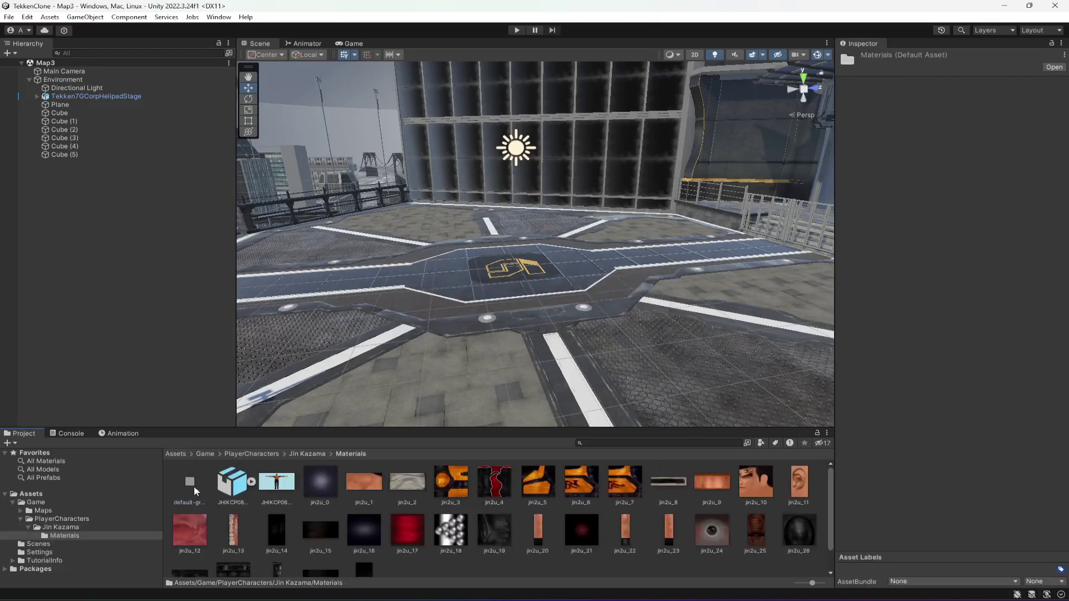
Extract the FBX model's embedded materials into the Jin Kazama Materials folder and look over the extracted materials
{"action": "left_click", "coordinate": [236, 487]}
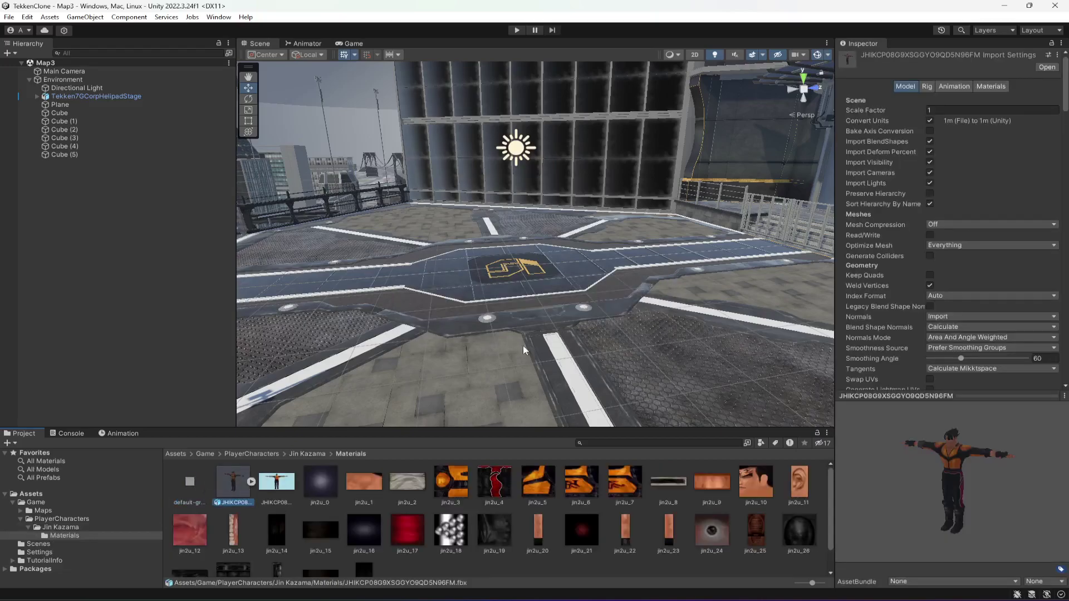
{"action": "left_click", "coordinate": [989, 87]}
{"action": "left_click", "coordinate": [985, 134]}
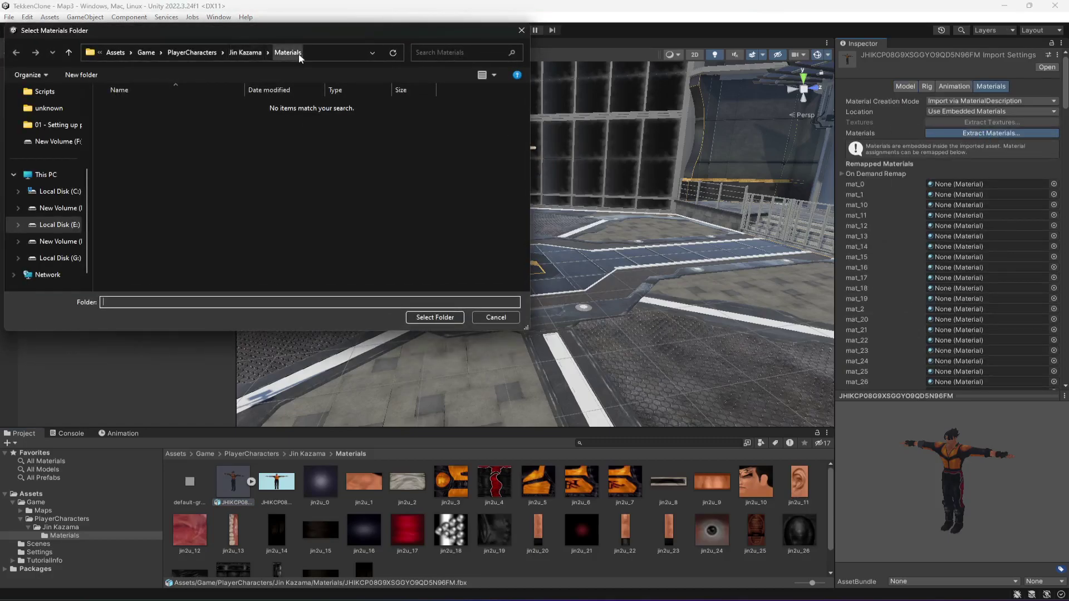
{"action": "left_click", "coordinate": [443, 322]}
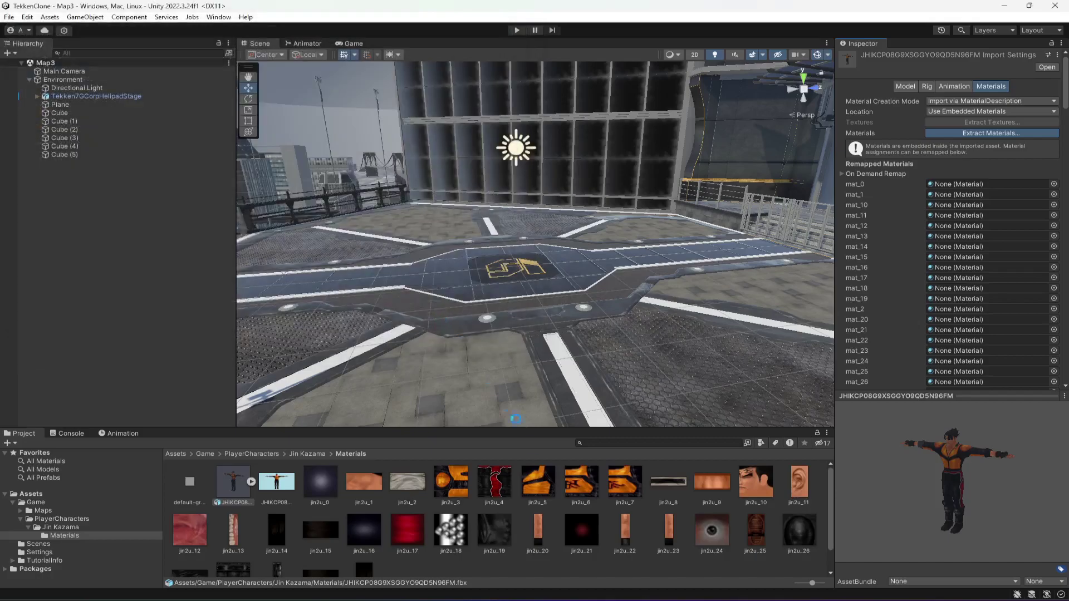
{"action": "scroll", "coordinate": [538, 518], "scroll_direction": "down", "scroll_amount": 3}
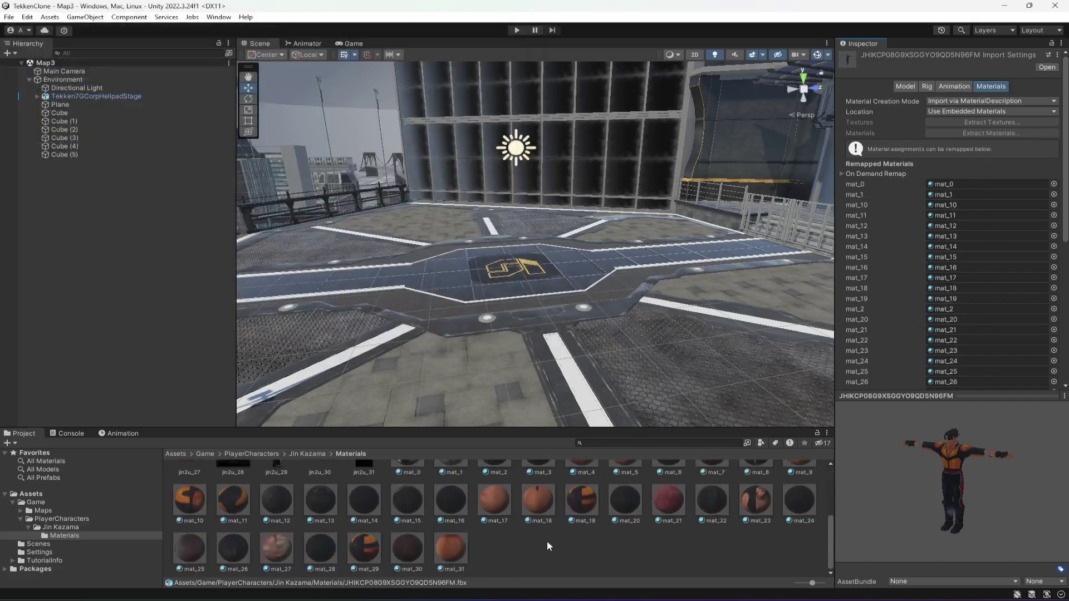
{"action": "scroll", "coordinate": [547, 532], "scroll_direction": "up", "scroll_amount": 1}
{"action": "scroll", "coordinate": [456, 520], "scroll_direction": "up", "scroll_amount": 2}
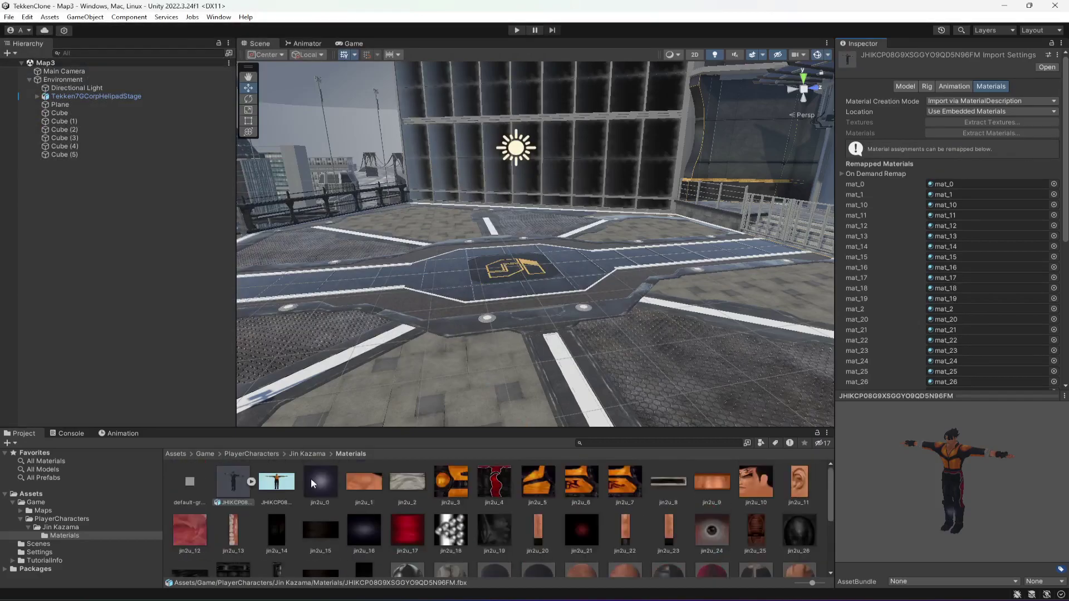
Try to set the FBX model's rig animation type to Humanoid and apply it
{"action": "mouse_move", "coordinate": [234, 495]}
{"action": "left_mouse_down"}
{"action": "mouse_move", "coordinate": [560, 325]}
{"action": "mouse_move", "coordinate": [515, 362]}
{"action": "mouse_move", "coordinate": [239, 501]}
{"action": "left_mouse_up"}
{"action": "left_click", "coordinate": [929, 87]}
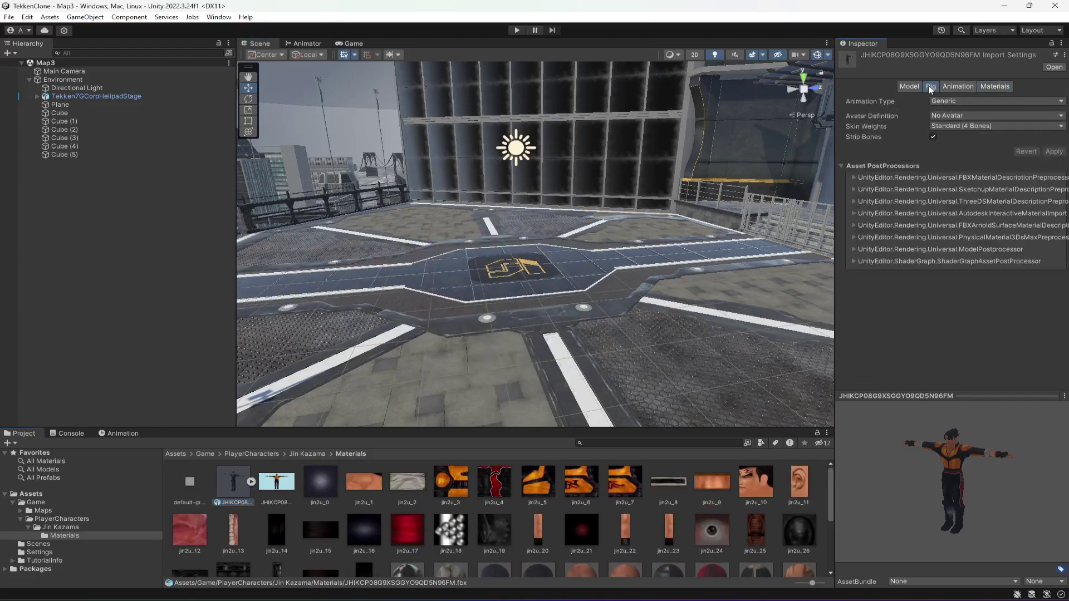
{"action": "left_click", "coordinate": [962, 102]}
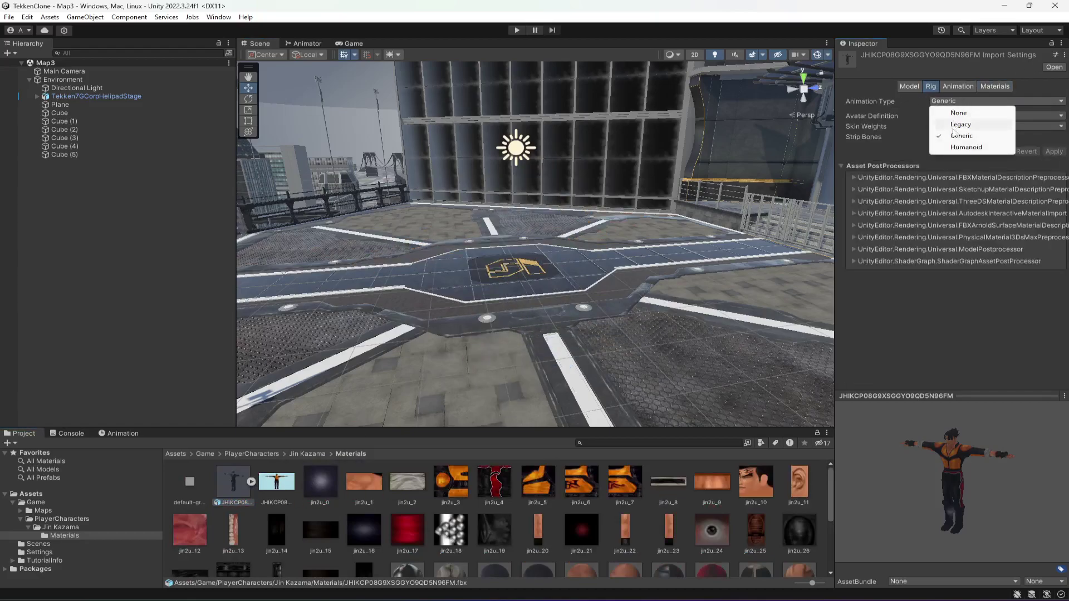
{"action": "left_click", "coordinate": [958, 149]}
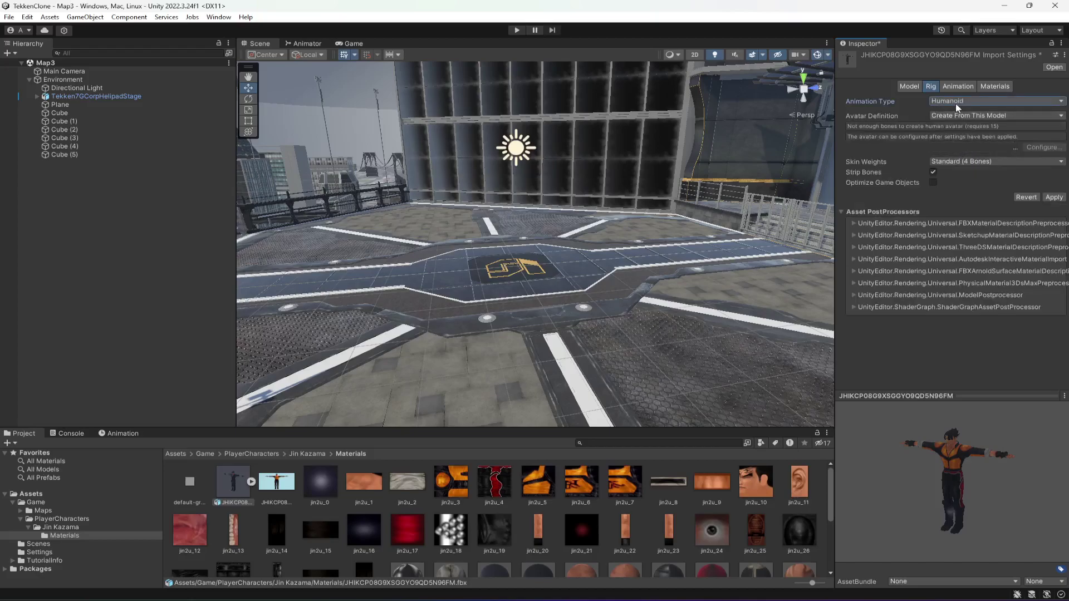
{"action": "left_click", "coordinate": [1052, 198]}
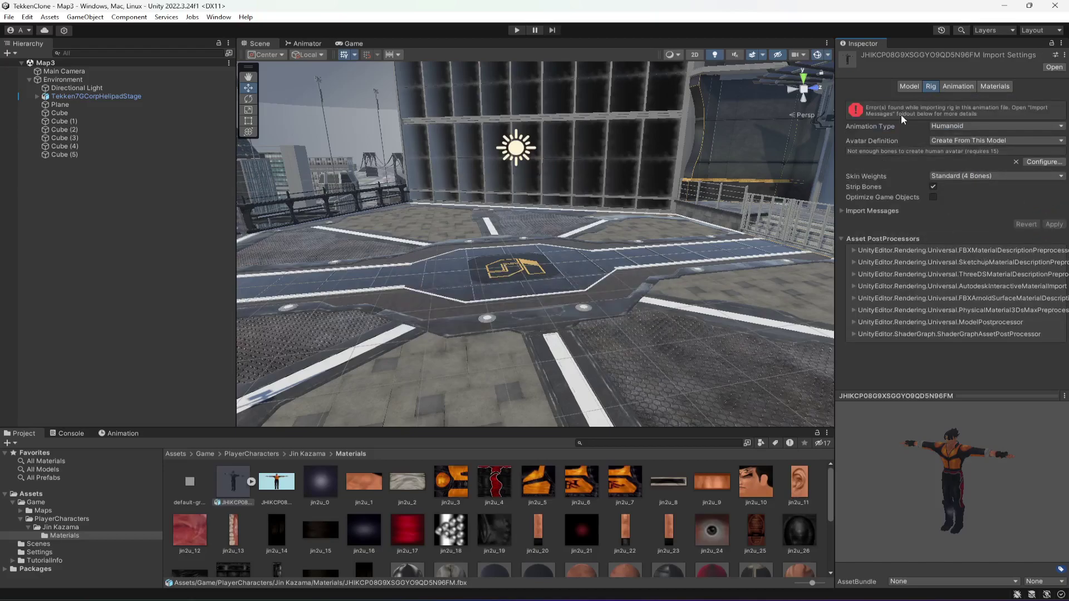
Return the FBX model's rig animation type to Generic and apply the change
{"action": "left_click", "coordinate": [957, 128]}
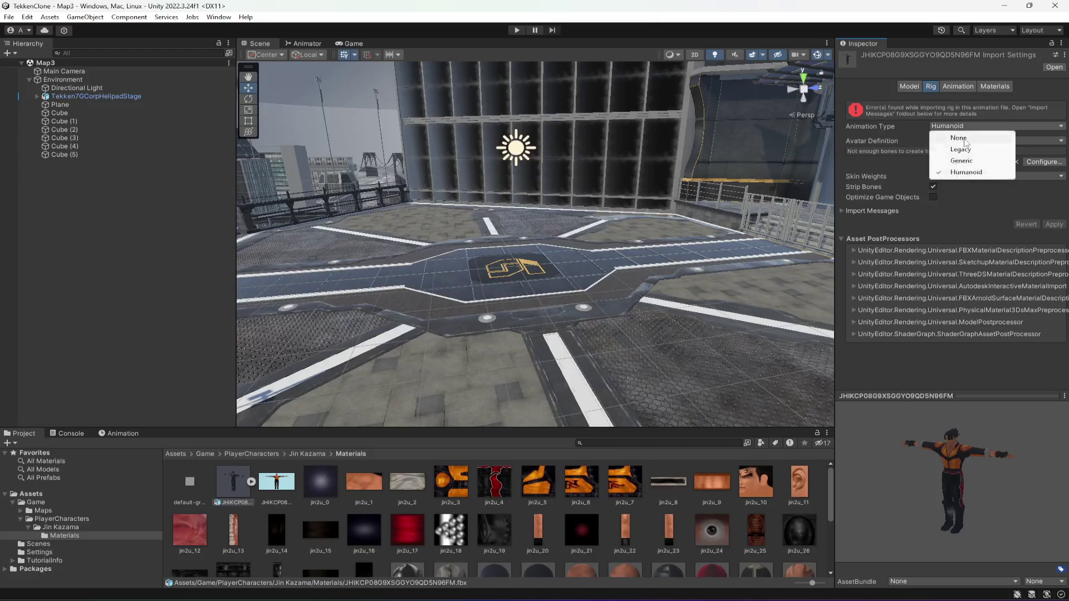
{"action": "left_click", "coordinate": [959, 138]}
{"action": "left_click", "coordinate": [1052, 157]}
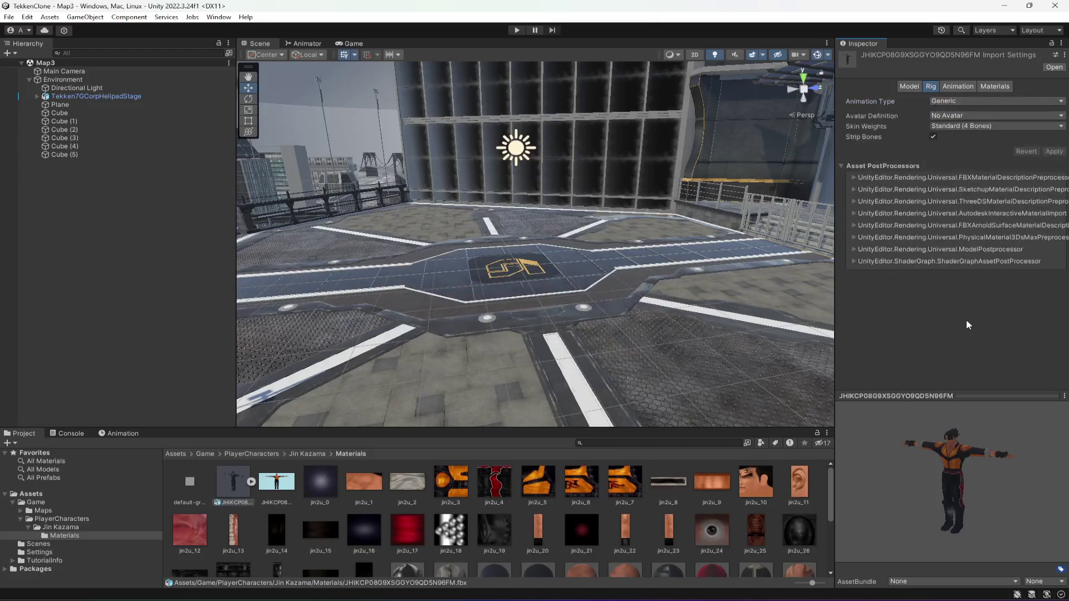
Reselect the Jin Kazama FBX model and inspect it from another angle in the preview
{"action": "left_click", "coordinate": [280, 491]}
{"action": "left_click", "coordinate": [242, 499]}
{"action": "left_click_drag", "start_coordinate": [973, 477], "coordinate": [892, 472]}
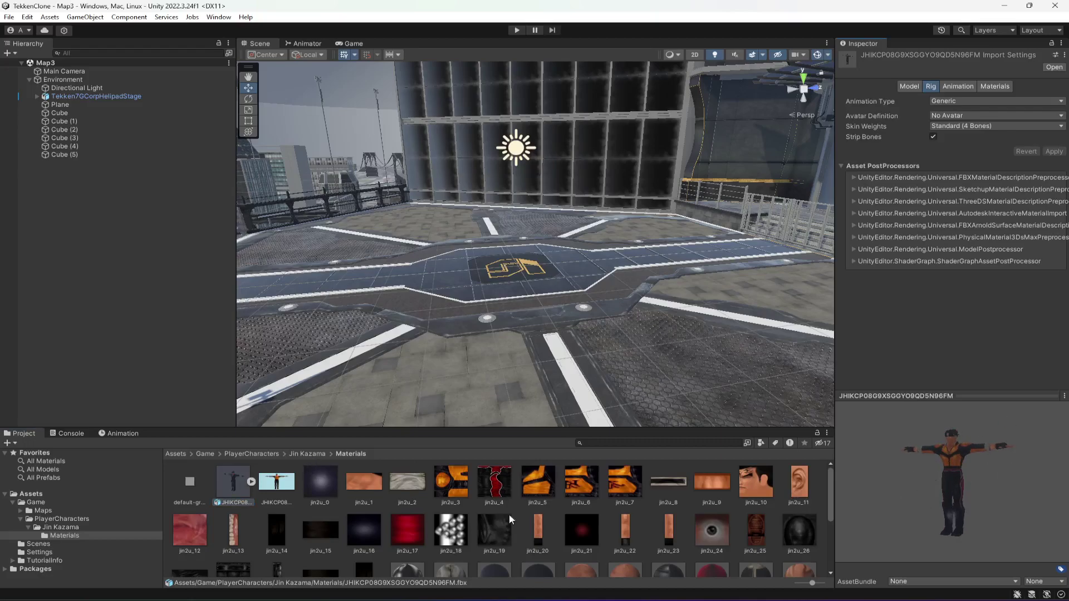
Switch to Mixamo in the browser and upload the Jin Kazama FBX model as a new character
{"action": "key", "text": "alt+Tab"}
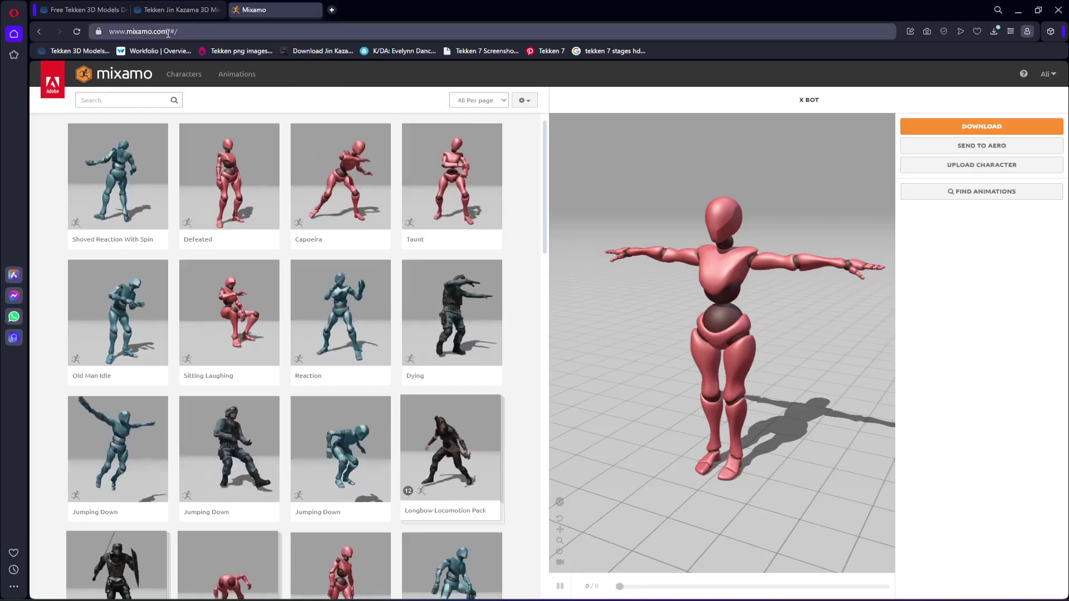
{"action": "left_click", "coordinate": [976, 166]}
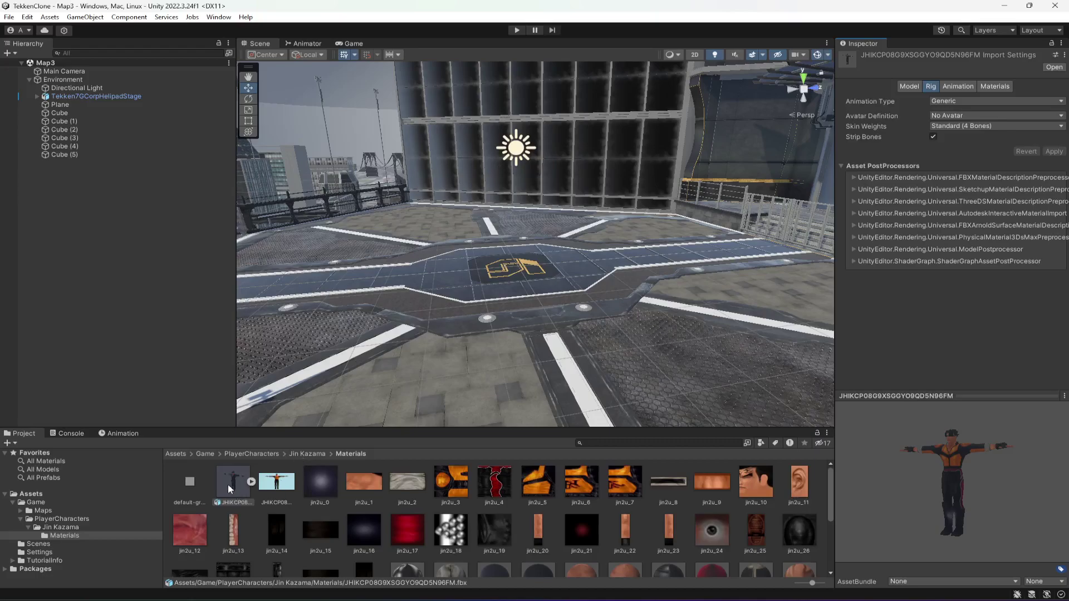
{"action": "left_click_drag", "start_coordinate": [624, 560], "coordinate": [461, 315]}
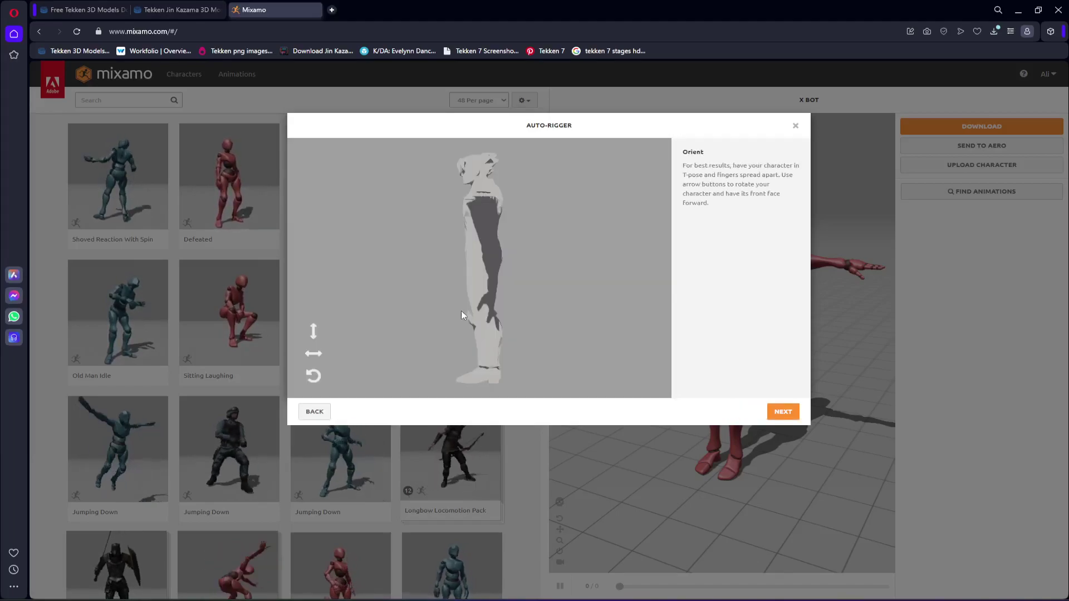
Rotate the character around the Y axis in the Auto-Rigger until it faces forward, and continue to marker placement
{"action": "left_click", "coordinate": [318, 356]}
{"action": "left_click", "coordinate": [318, 356]}
{"action": "left_click", "coordinate": [318, 356]}
{"action": "left_click", "coordinate": [318, 356]}
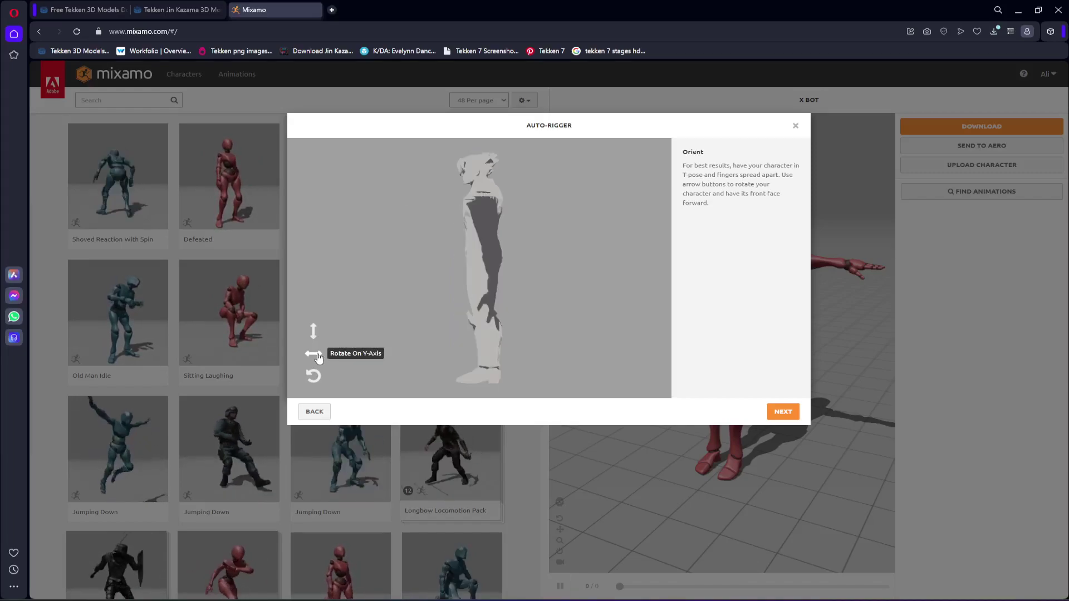
{"action": "left_click", "coordinate": [318, 357]}
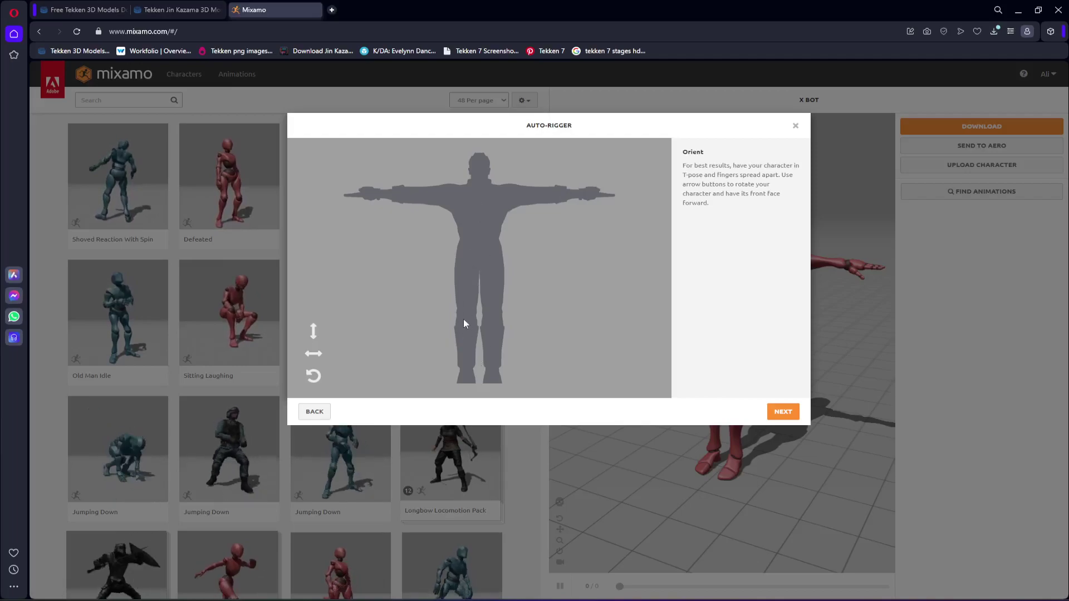
{"action": "left_click", "coordinate": [788, 413]}
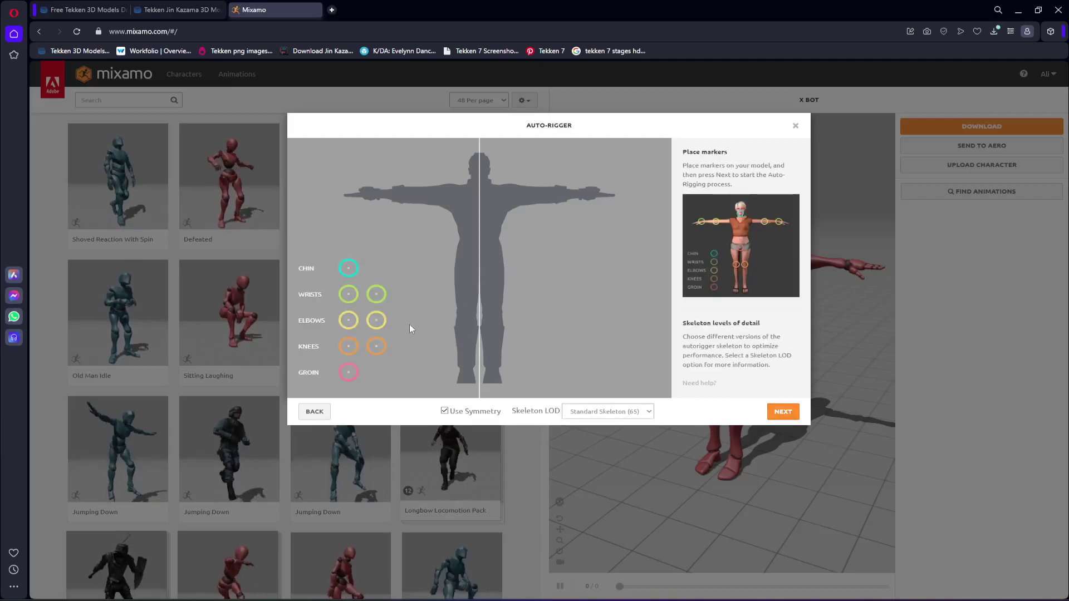
Place the chin, wrist, elbow and knee markers on the matching parts of the character, using symmetry
{"action": "mouse_move", "coordinate": [350, 270]}
{"action": "left_mouse_down"}
{"action": "mouse_move", "coordinate": [463, 219]}
{"action": "mouse_move", "coordinate": [484, 188]}
{"action": "mouse_move", "coordinate": [479, 176]}
{"action": "left_mouse_up"}
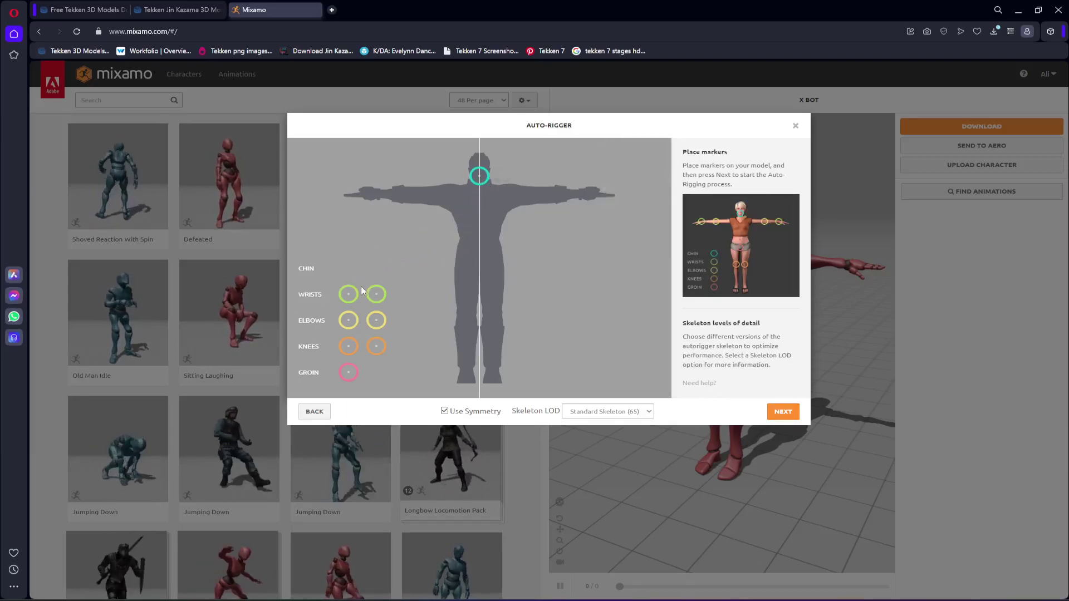
{"action": "mouse_move", "coordinate": [346, 296]}
{"action": "left_mouse_down"}
{"action": "mouse_move", "coordinate": [384, 211]}
{"action": "mouse_move", "coordinate": [382, 190]}
{"action": "mouse_move", "coordinate": [382, 199]}
{"action": "left_mouse_up"}
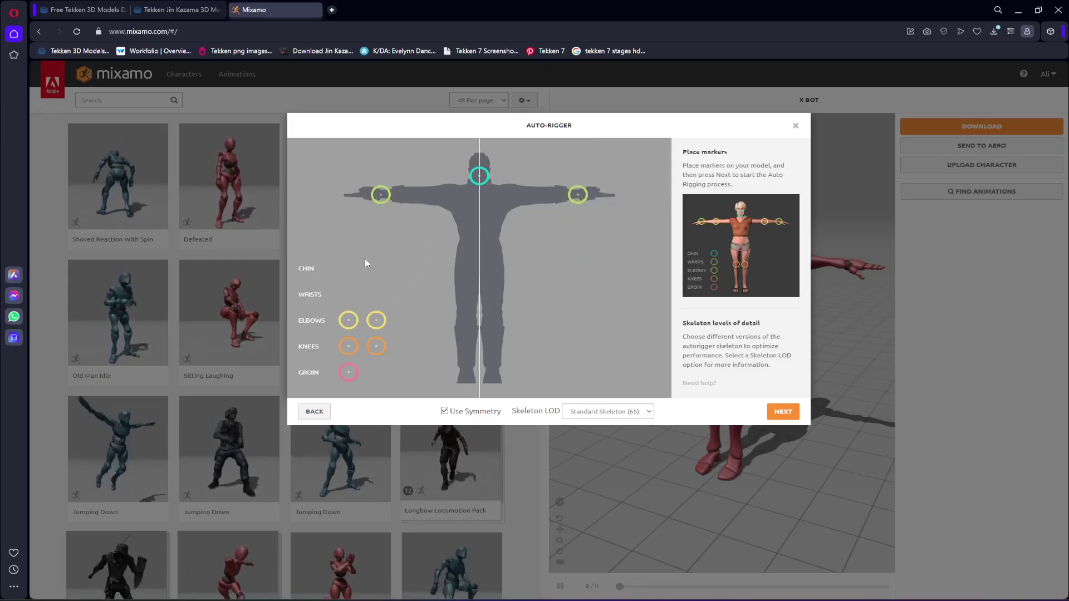
{"action": "mouse_move", "coordinate": [348, 321]}
{"action": "left_mouse_down"}
{"action": "mouse_move", "coordinate": [405, 198]}
{"action": "mouse_move", "coordinate": [421, 200]}
{"action": "left_mouse_up"}
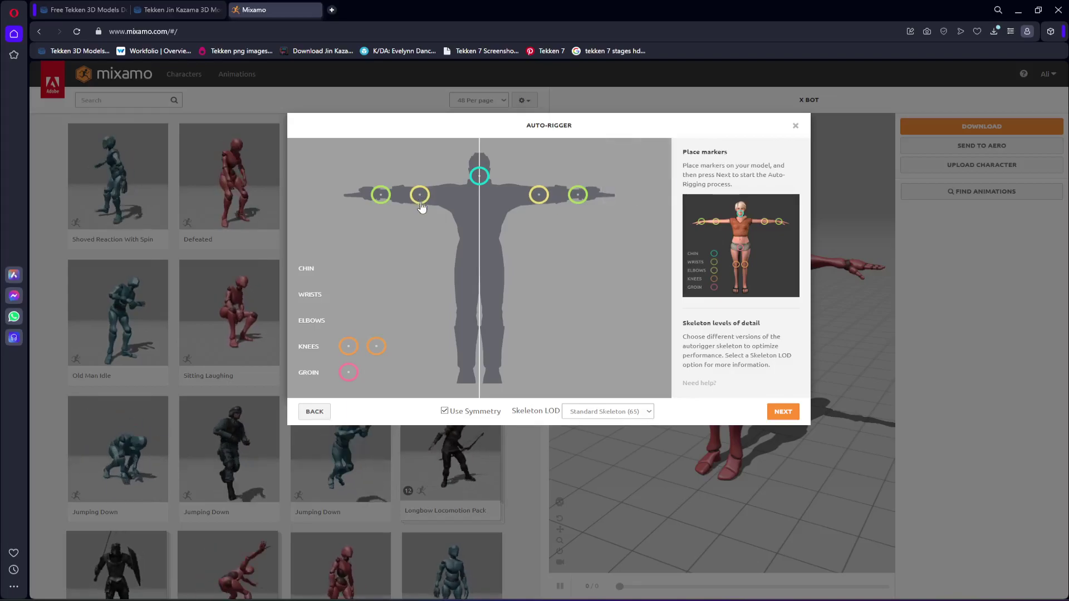
{"action": "left_click_drag", "start_coordinate": [348, 346], "coordinate": [469, 315]}
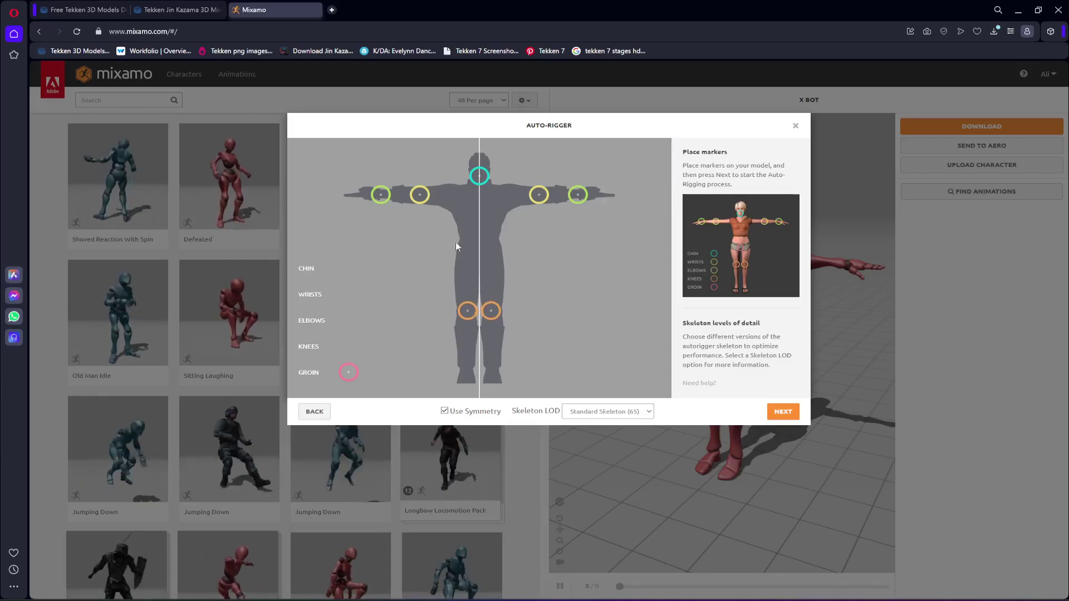
Check the character's joint positions against the Jin Kazama picture on the RigModels page, and return to the Auto-Rigger
{"action": "left_click", "coordinate": [181, 10]}
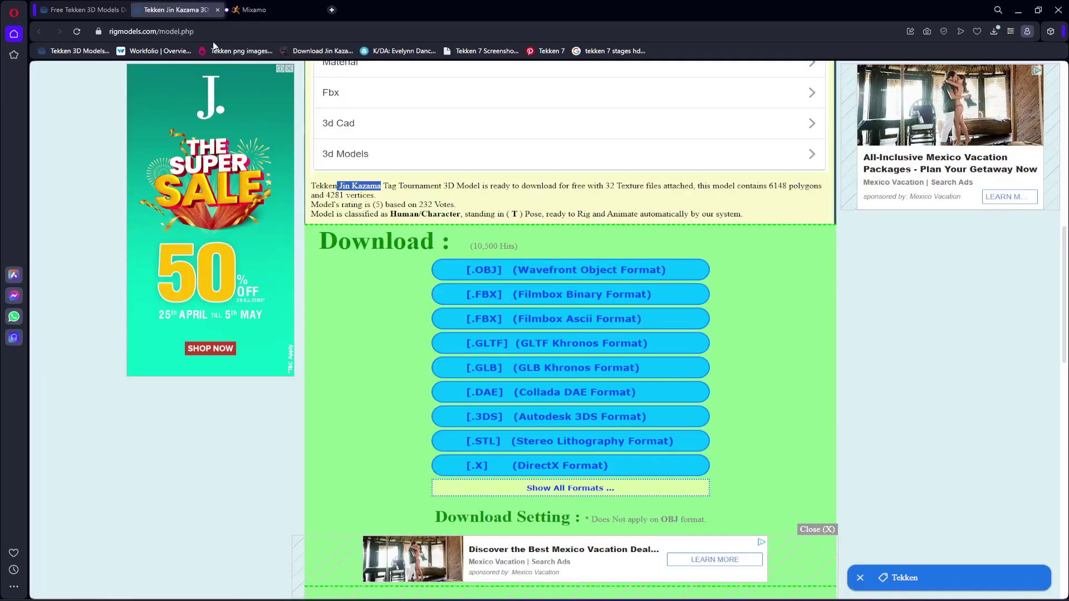
{"action": "scroll", "coordinate": [667, 395], "scroll_direction": "up", "scroll_amount": 7}
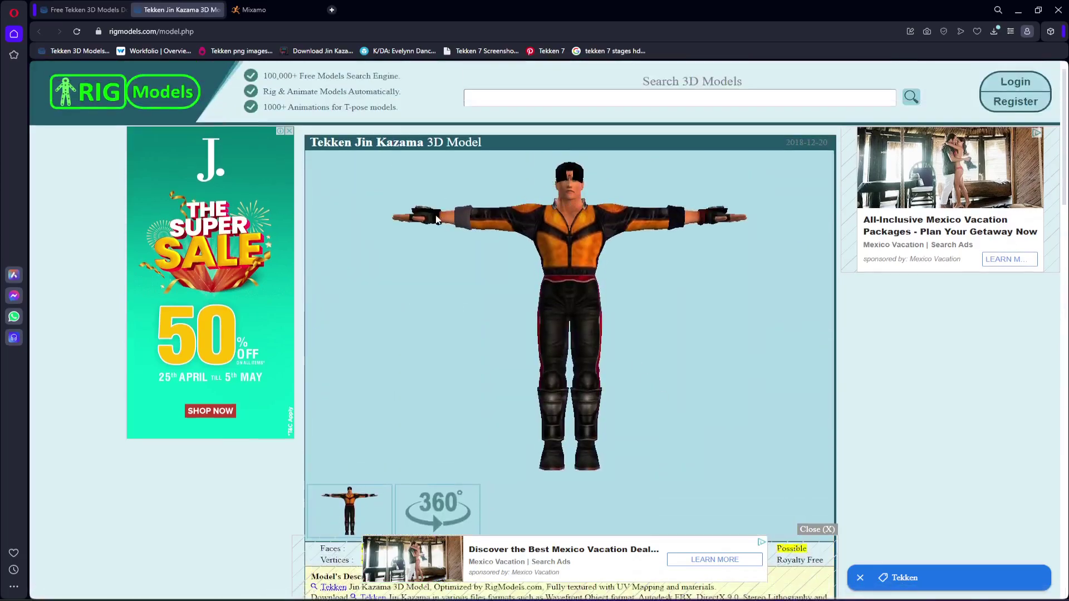
{"action": "left_click", "coordinate": [253, 10]}
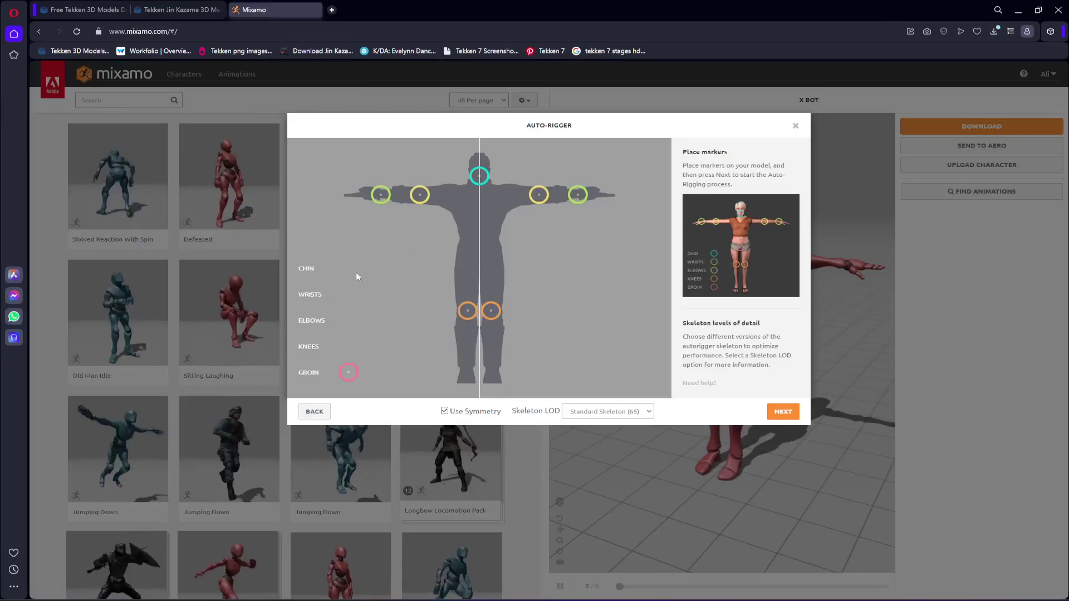
Compare with the Jin Kazama picture on the RigModels page and place the groin marker on the character's pelvis in the Auto-Rigger
{"action": "key", "text": "ctrl+Tab"}
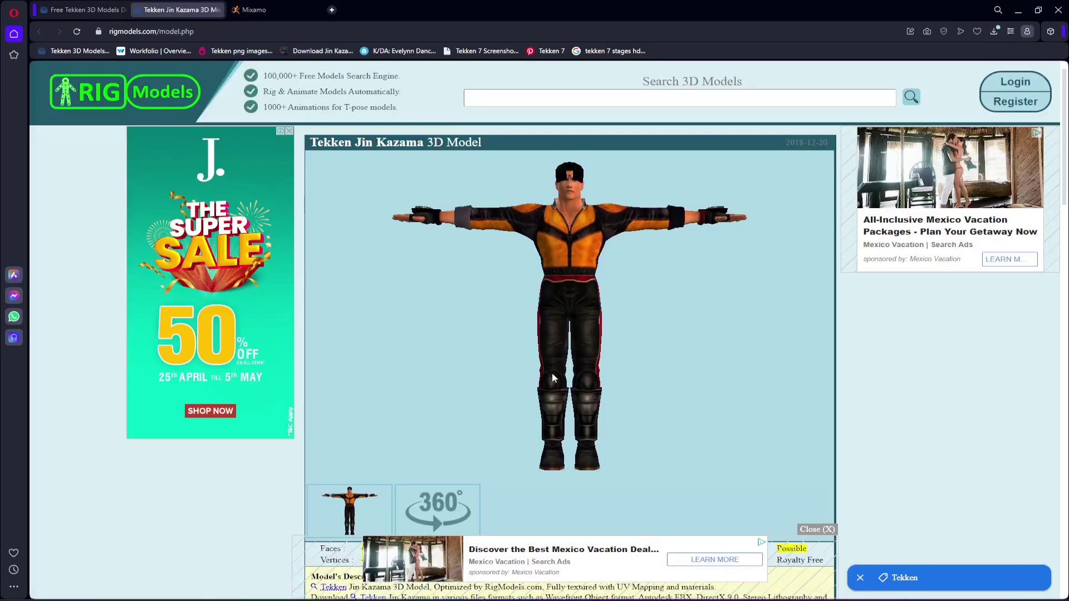
{"action": "left_click", "coordinate": [253, 9]}
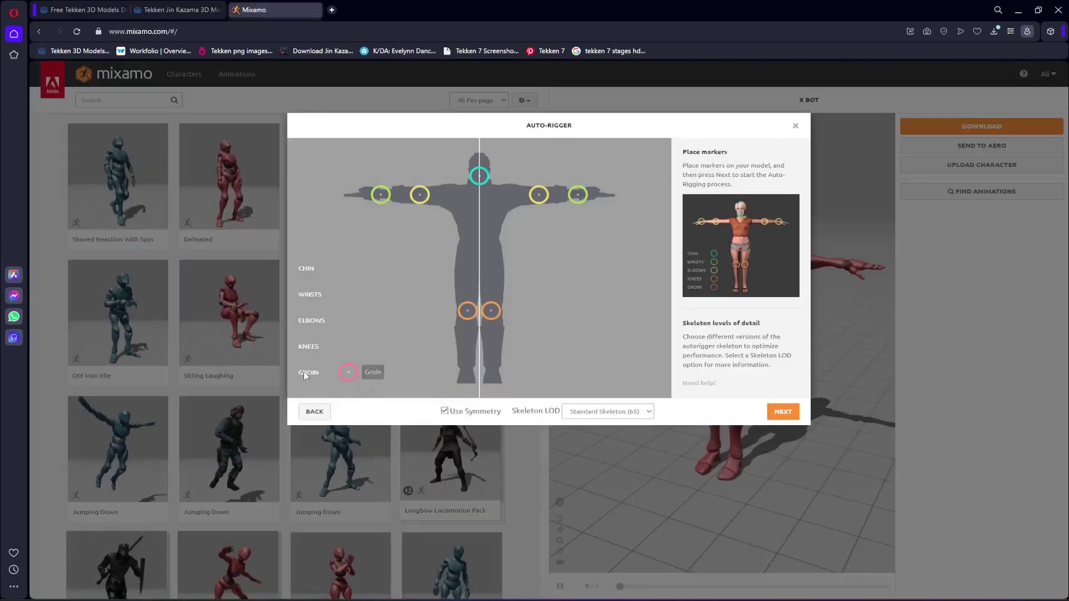
{"action": "mouse_move", "coordinate": [348, 373]}
{"action": "left_mouse_down"}
{"action": "mouse_move", "coordinate": [483, 291]}
{"action": "mouse_move", "coordinate": [479, 274]}
{"action": "left_mouse_up"}
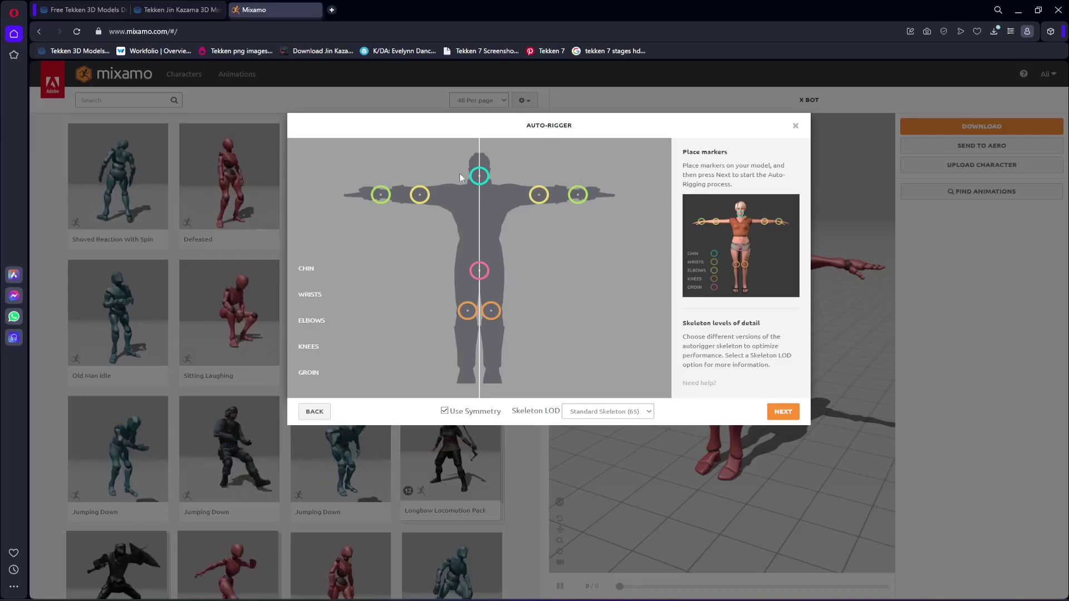
Run the auto-rigging with the placed markers and accept the rigged character at the review stage
{"action": "left_click", "coordinate": [779, 413]}
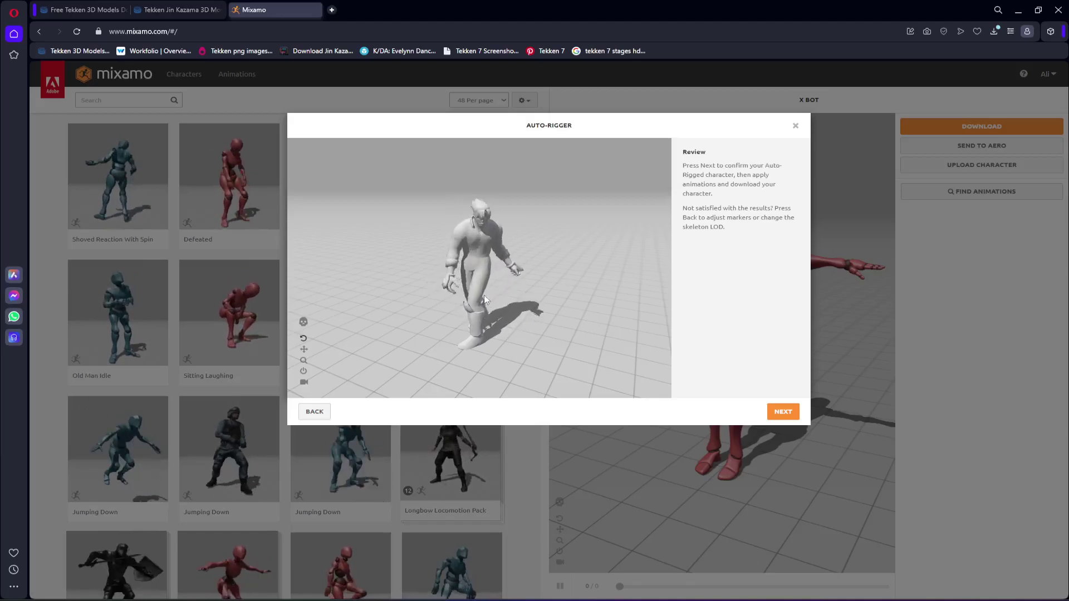
{"action": "left_click", "coordinate": [778, 412]}
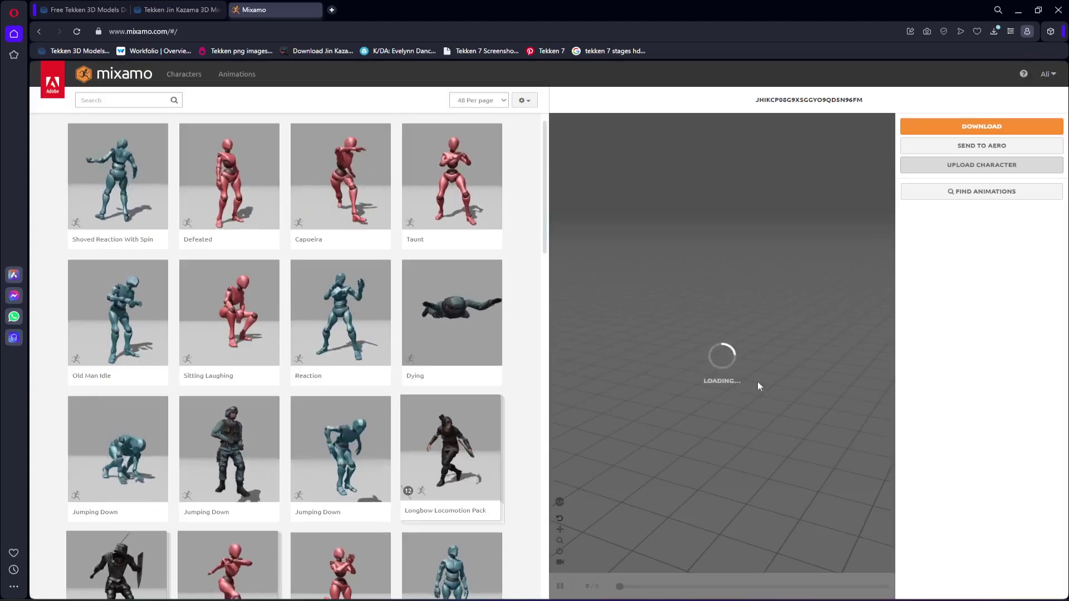
{"action": "left_click_drag", "start_coordinate": [766, 373], "coordinate": [822, 376]}
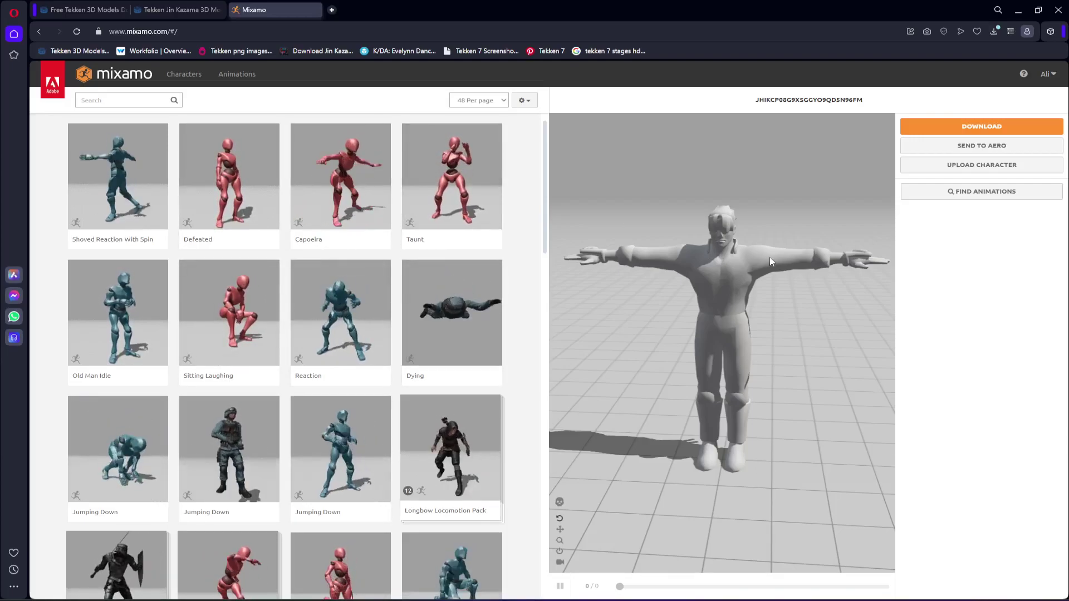
Download the rigged character in FBX for Unity(.fbx) format with the Original Pose(.fbx) setting
{"action": "left_click", "coordinate": [988, 126]}
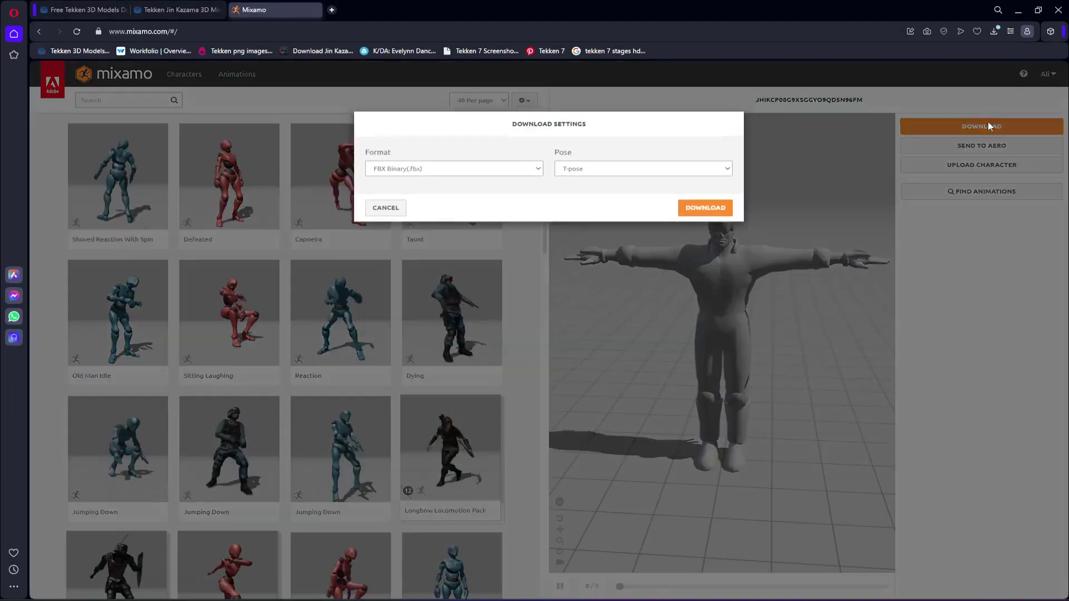
{"action": "left_click", "coordinate": [585, 171]}
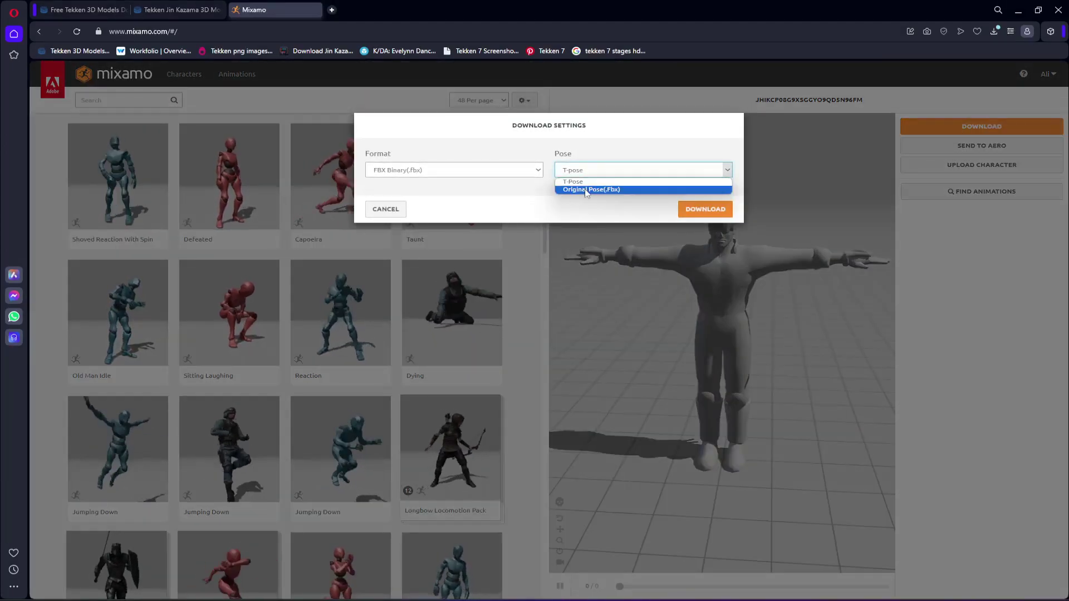
{"action": "left_click", "coordinate": [585, 190]}
{"action": "left_click", "coordinate": [483, 170]}
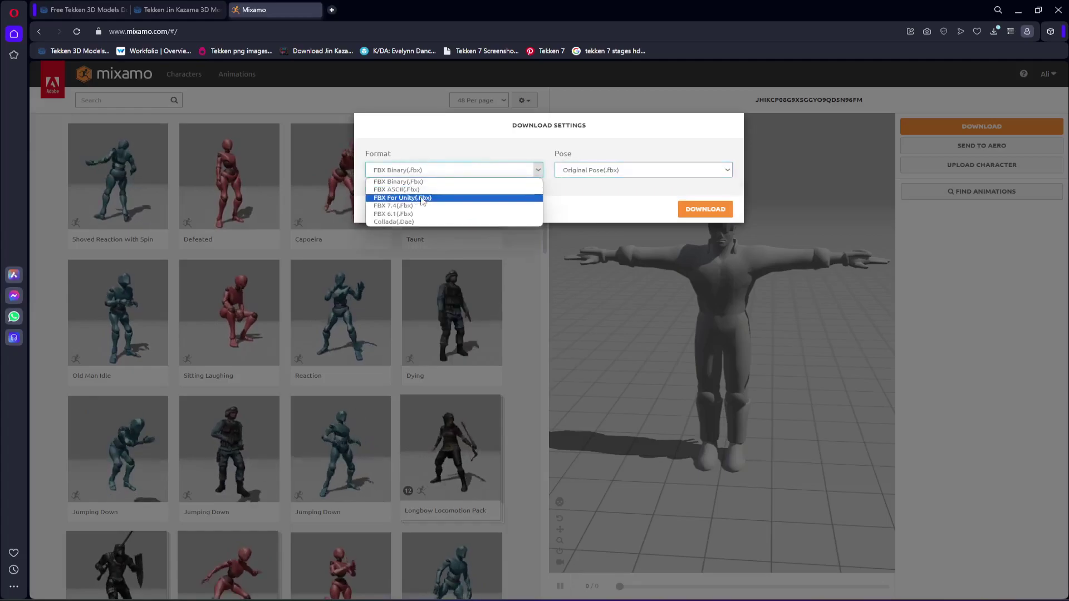
{"action": "left_click", "coordinate": [402, 197]}
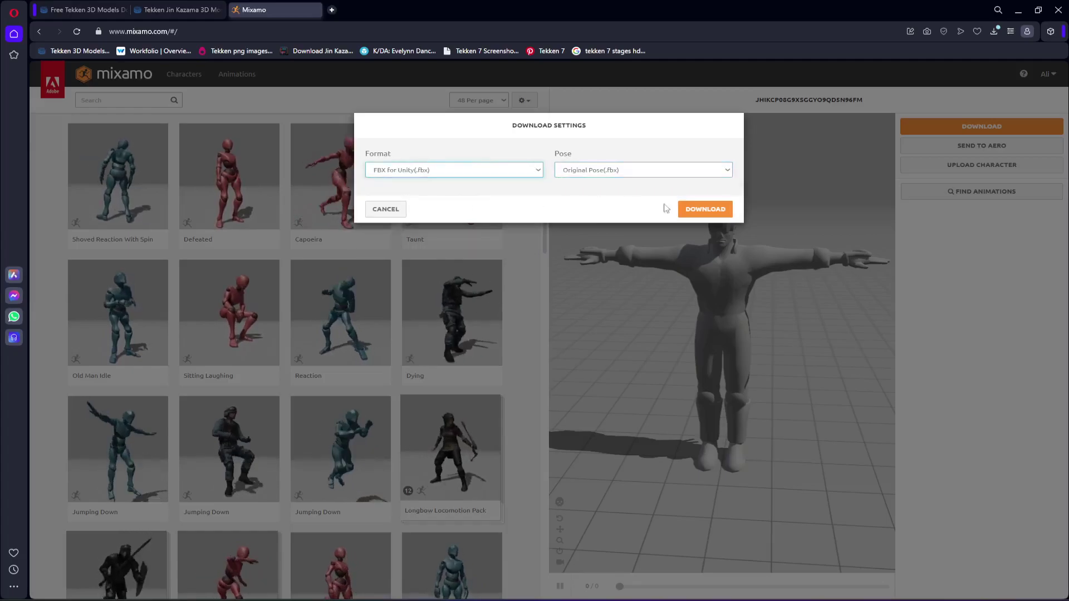
{"action": "left_click", "coordinate": [705, 210]}
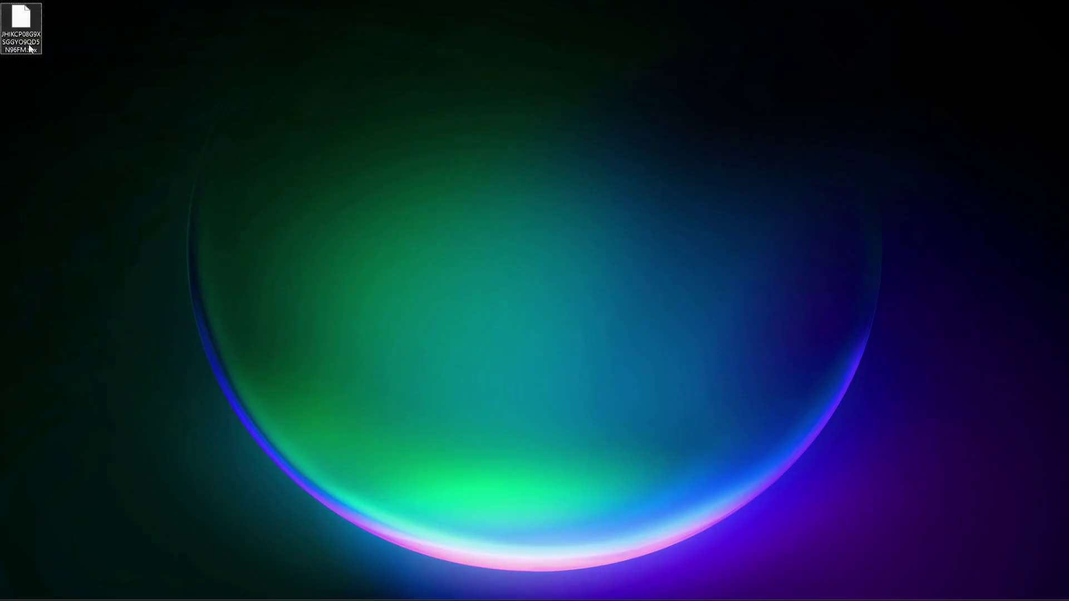
Import the downloaded FBX from the desktop into the TekkenClone Unity project and place it in the Jin Kazama folder
{"action": "left_click", "coordinate": [31, 48]}
{"action": "left_click_drag", "start_coordinate": [33, 30], "coordinate": [638, 526]}
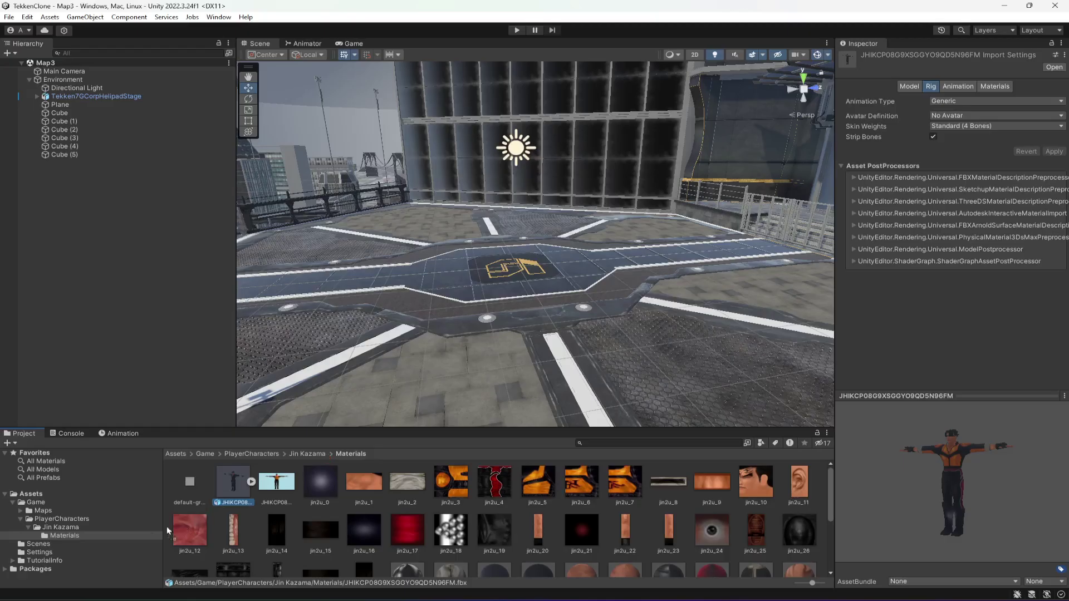
{"action": "left_click_drag", "start_coordinate": [67, 526], "coordinate": [61, 528]}
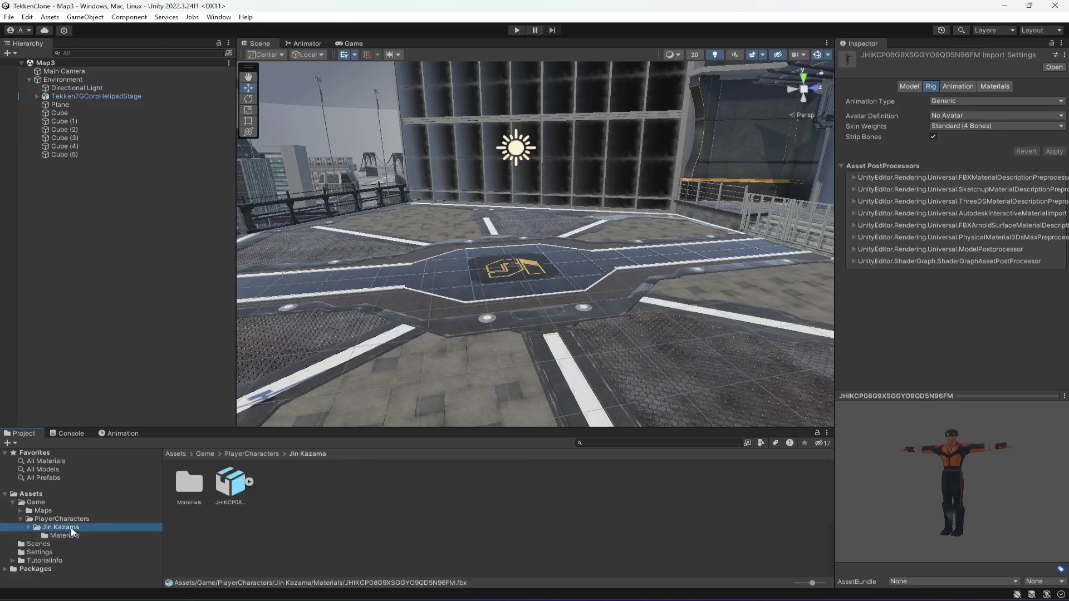
{"action": "left_click", "coordinate": [236, 487]}
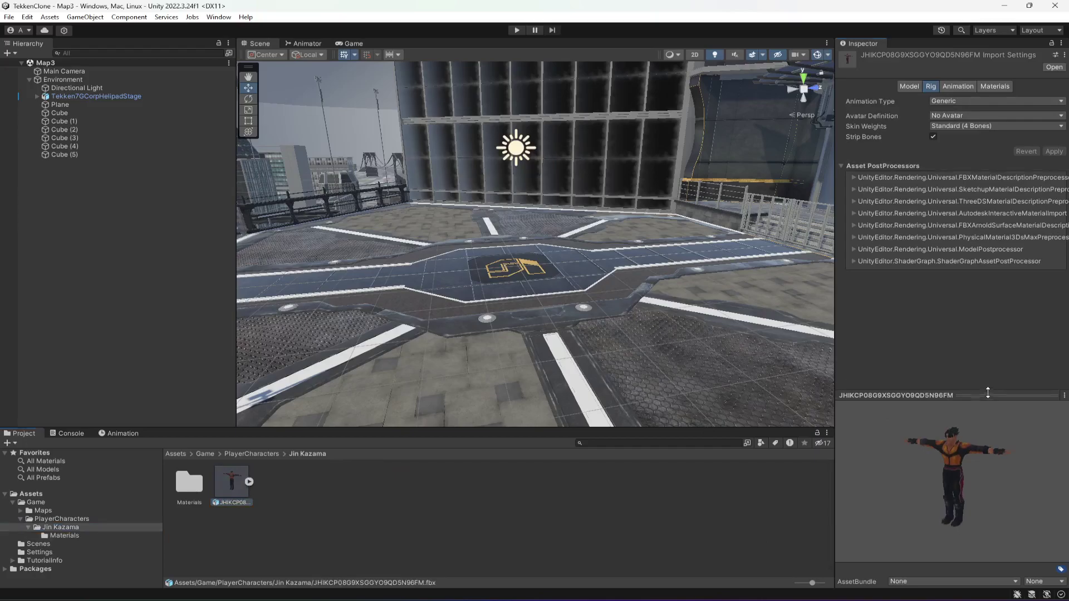
{"action": "left_click_drag", "start_coordinate": [987, 394], "coordinate": [988, 324]}
{"action": "mouse_move", "coordinate": [962, 428]}
{"action": "left_mouse_down"}
{"action": "mouse_move", "coordinate": [1013, 402]}
{"action": "mouse_move", "coordinate": [946, 427]}
{"action": "left_mouse_up"}
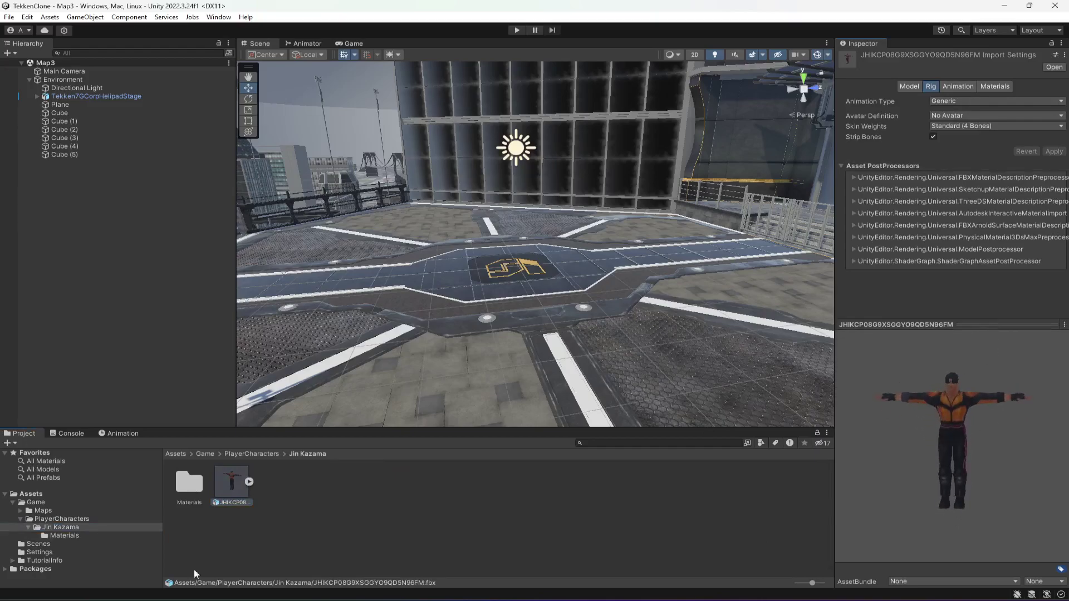
Rename the imported character model as Jin Kazama
{"action": "right_click", "coordinate": [229, 486]}
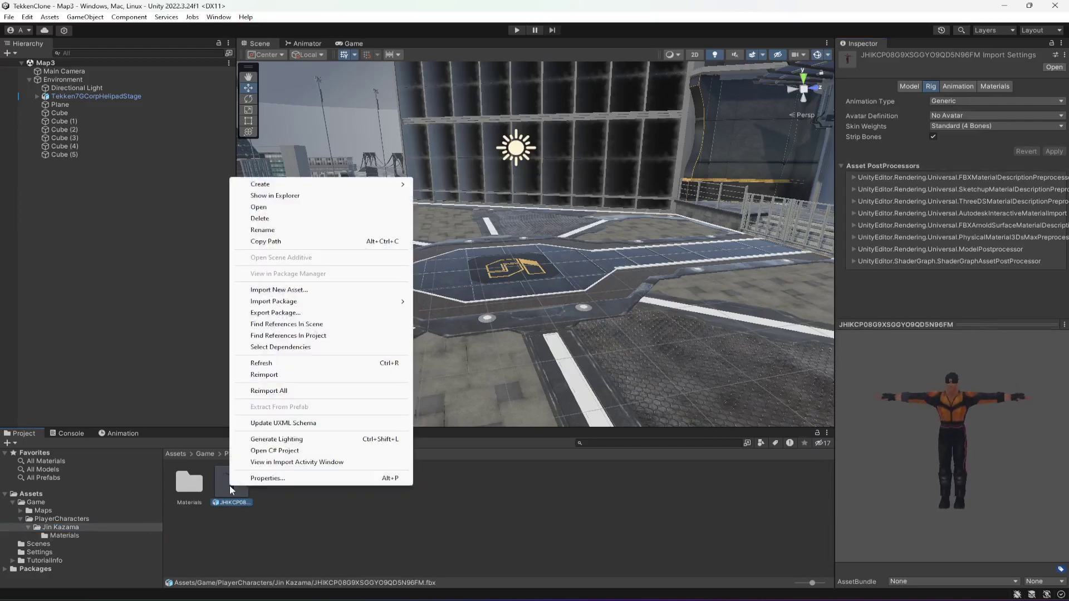
{"action": "left_click", "coordinate": [262, 230]}
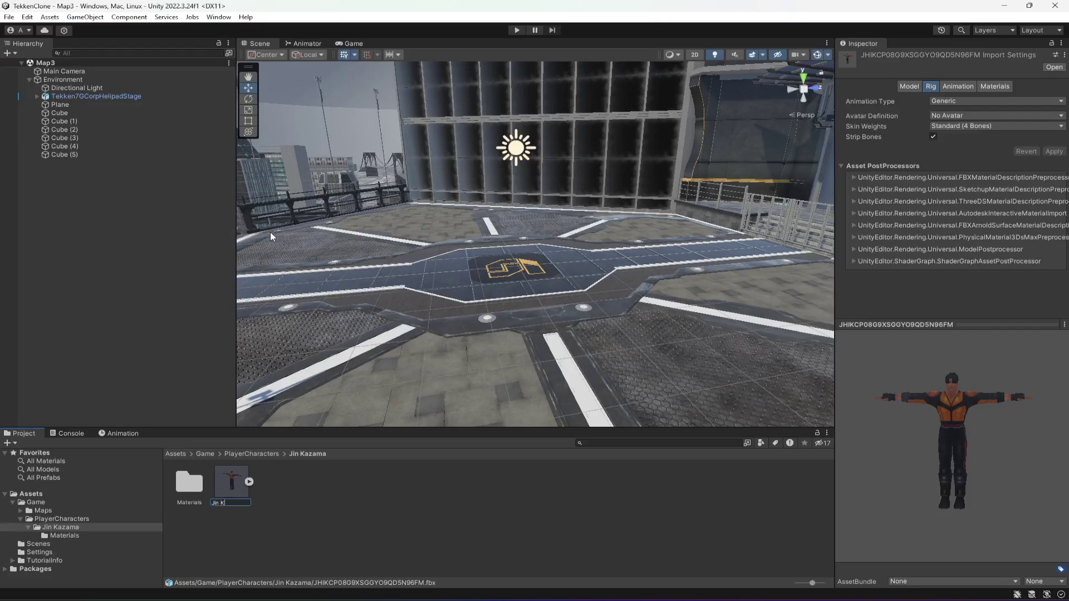
{"action": "key", "text": "Return"}
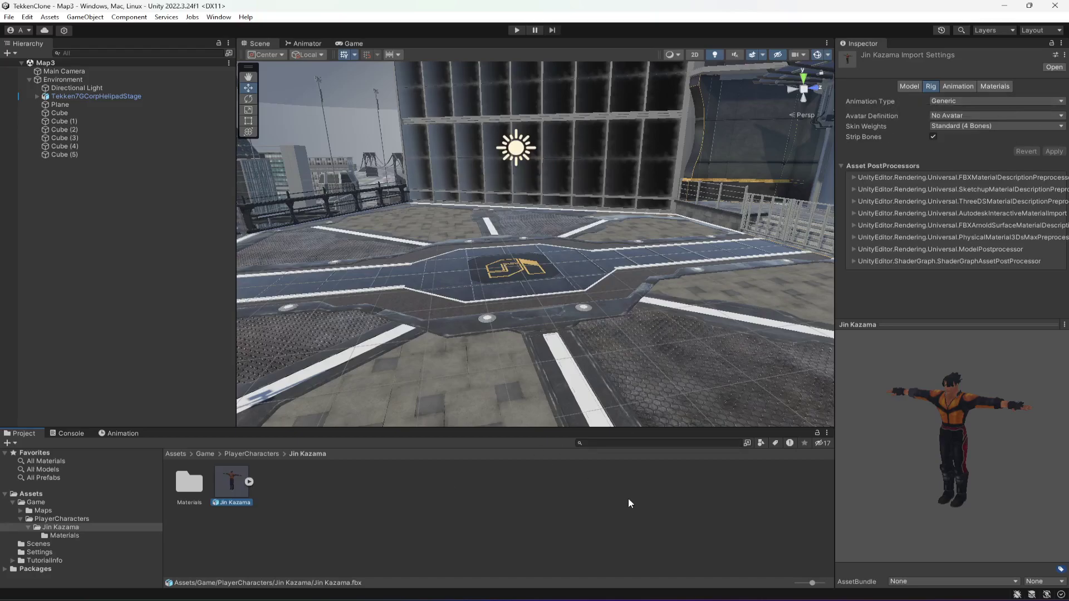
Set the Jin Kazama model's rig animation type to Humanoid and apply the import settings
{"action": "left_click", "coordinate": [952, 102]}
{"action": "left_click", "coordinate": [960, 148]}
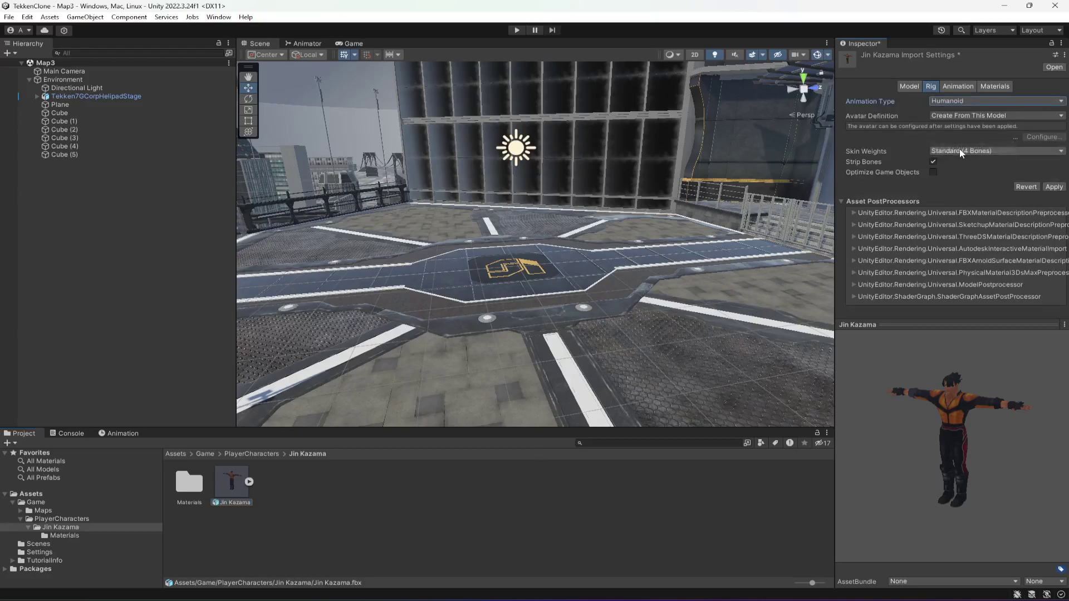
{"action": "left_click", "coordinate": [1054, 187]}
{"action": "left_click_drag", "start_coordinate": [969, 432], "coordinate": [1011, 423]}
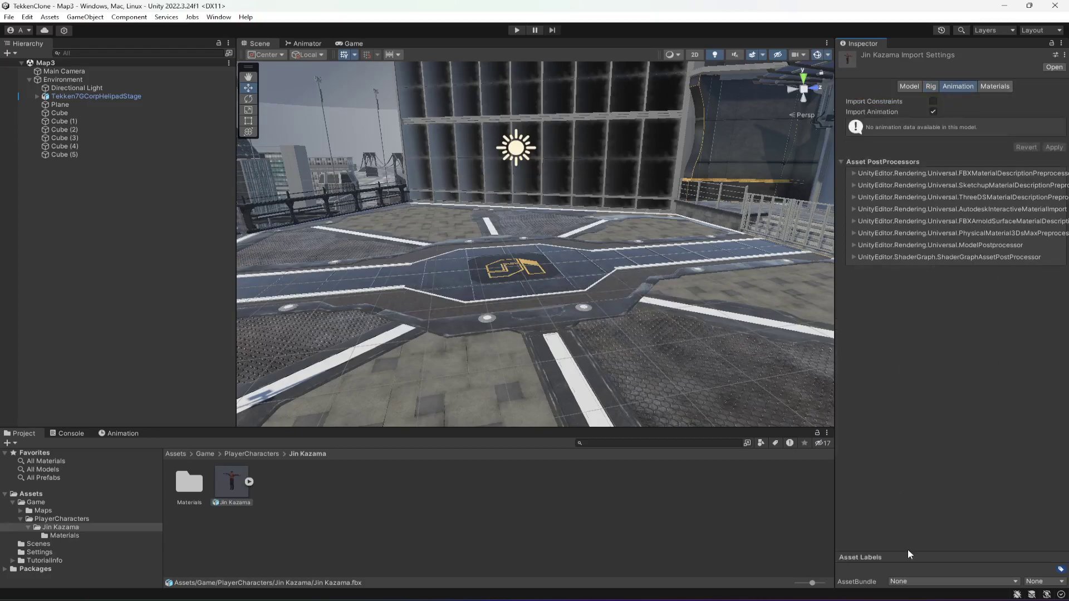
{"action": "left_click", "coordinate": [429, 516]}
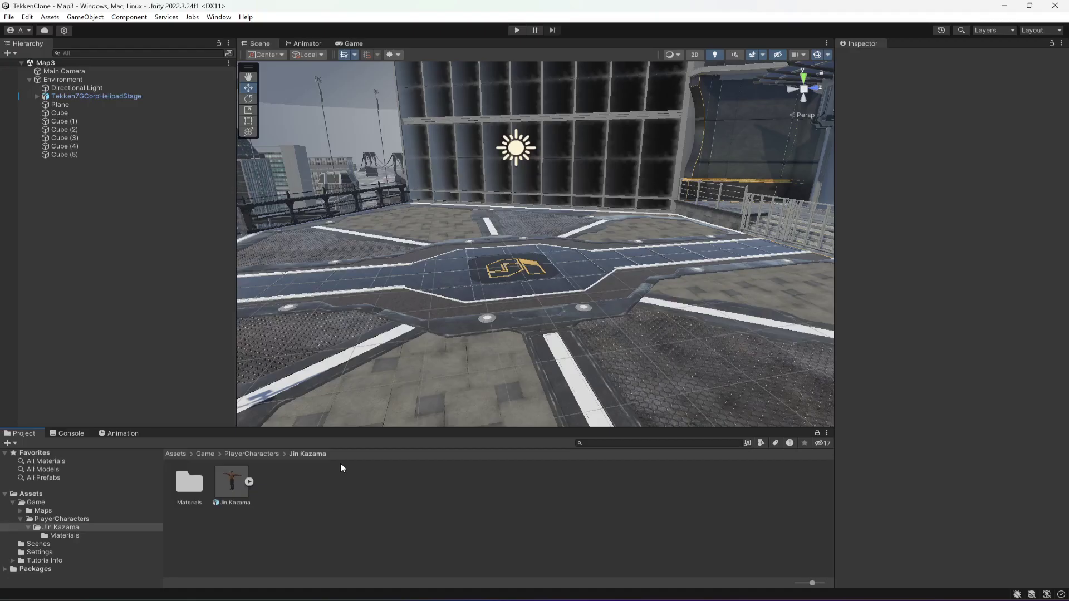
Switch to the browser and look through the Tekken character models listed on the RigModels search results page
{"action": "key", "text": "alt+Tab"}
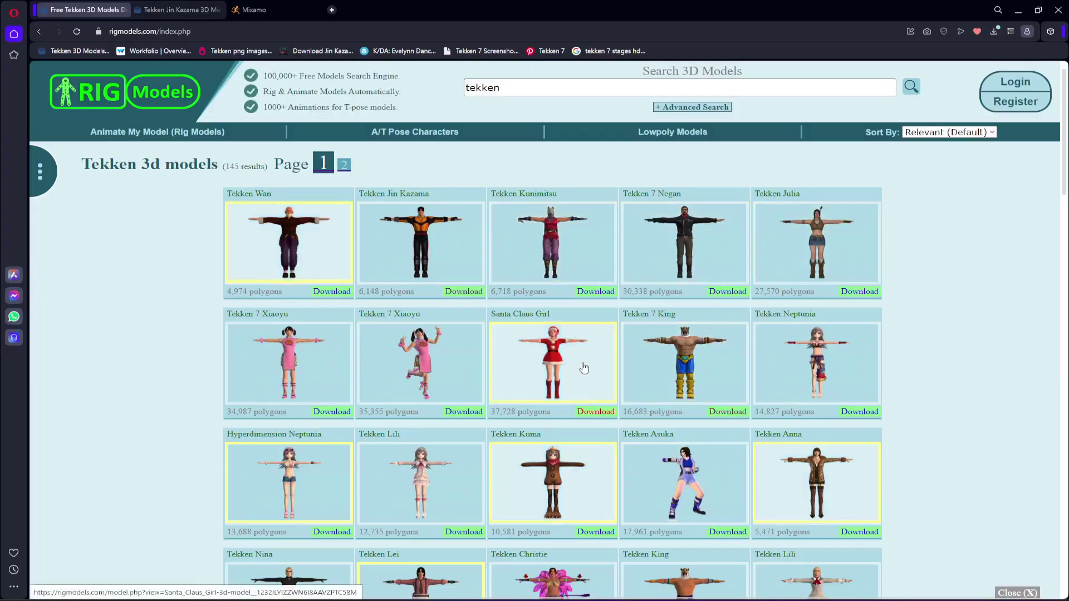
{"action": "scroll", "coordinate": [583, 368], "scroll_direction": "down", "scroll_amount": 10}
{"action": "scroll", "coordinate": [540, 400], "scroll_direction": "down", "scroll_amount": 1}
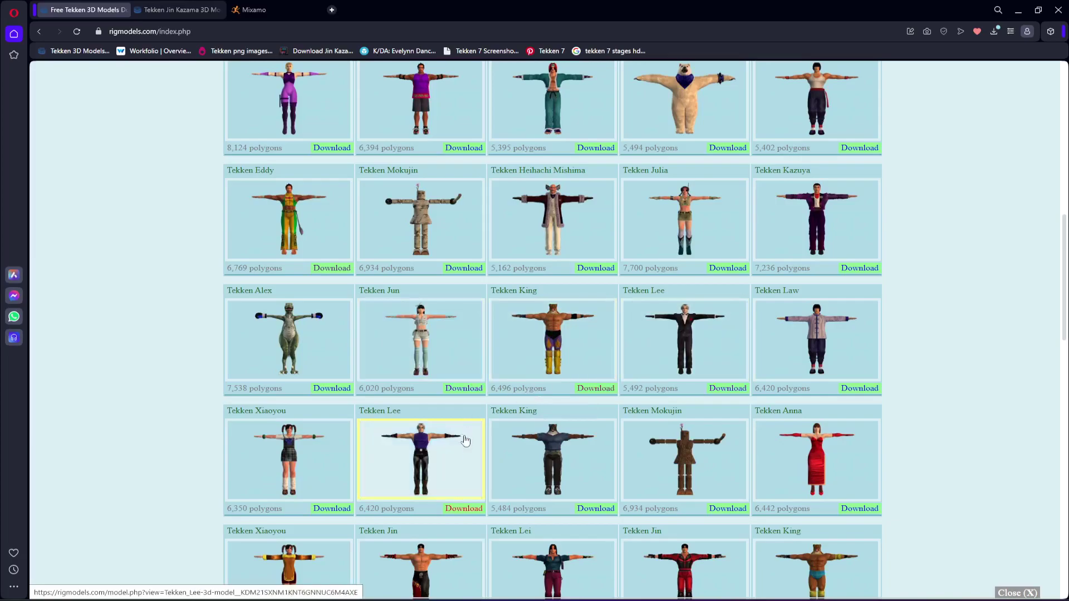
{"action": "scroll", "coordinate": [765, 437], "scroll_direction": "down", "scroll_amount": 5}
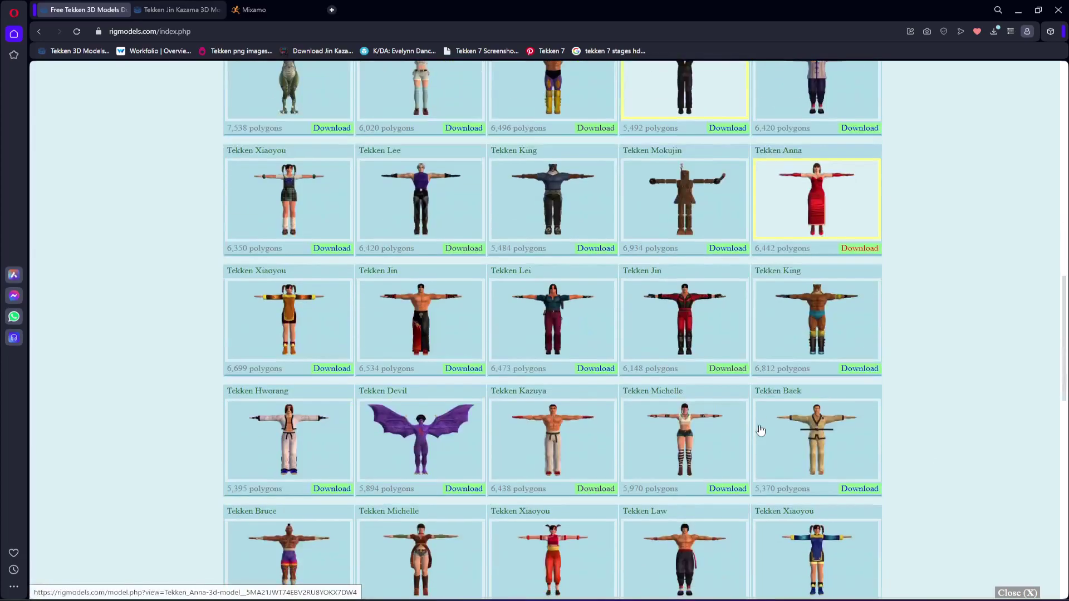
{"action": "scroll", "coordinate": [640, 346], "scroll_direction": "down", "scroll_amount": 5}
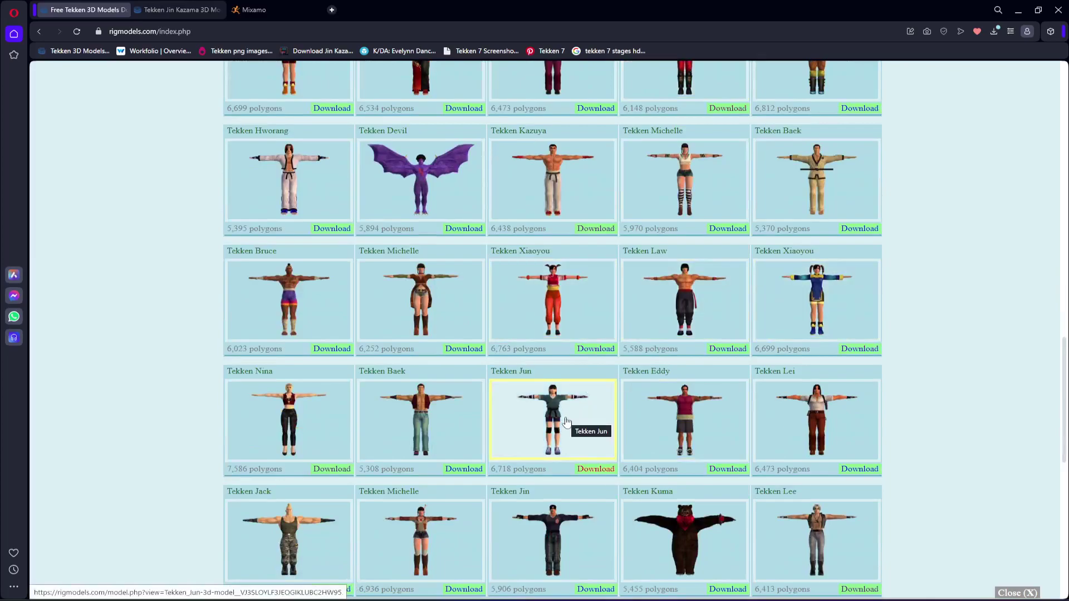
{"action": "scroll", "coordinate": [566, 421], "scroll_direction": "up", "scroll_amount": 15}
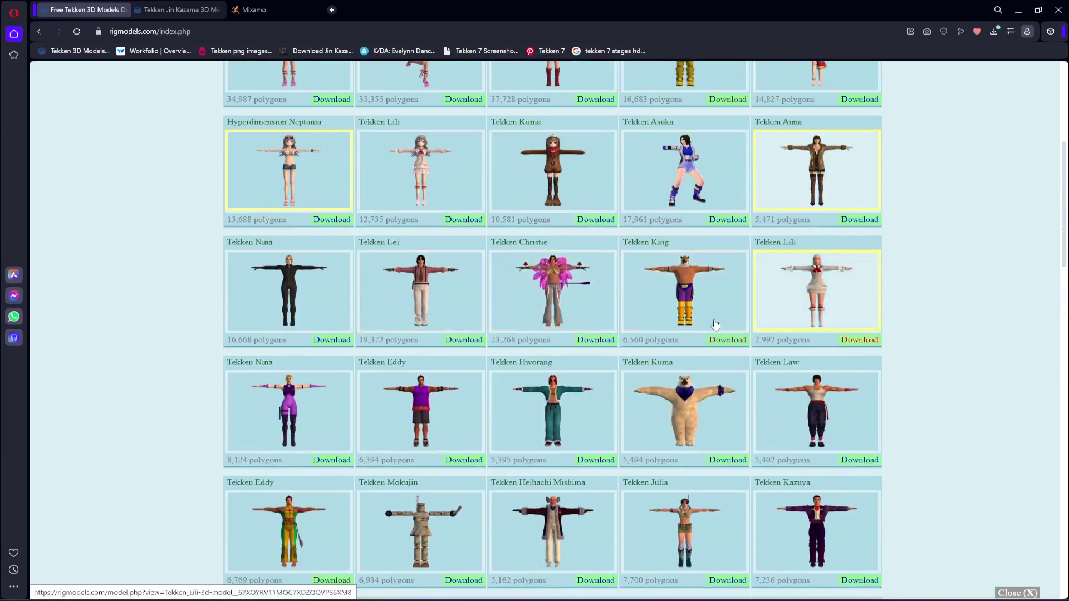
{"action": "scroll", "coordinate": [656, 348], "scroll_direction": "up", "scroll_amount": 3}
{"action": "scroll", "coordinate": [655, 348], "scroll_direction": "up", "scroll_amount": 3}
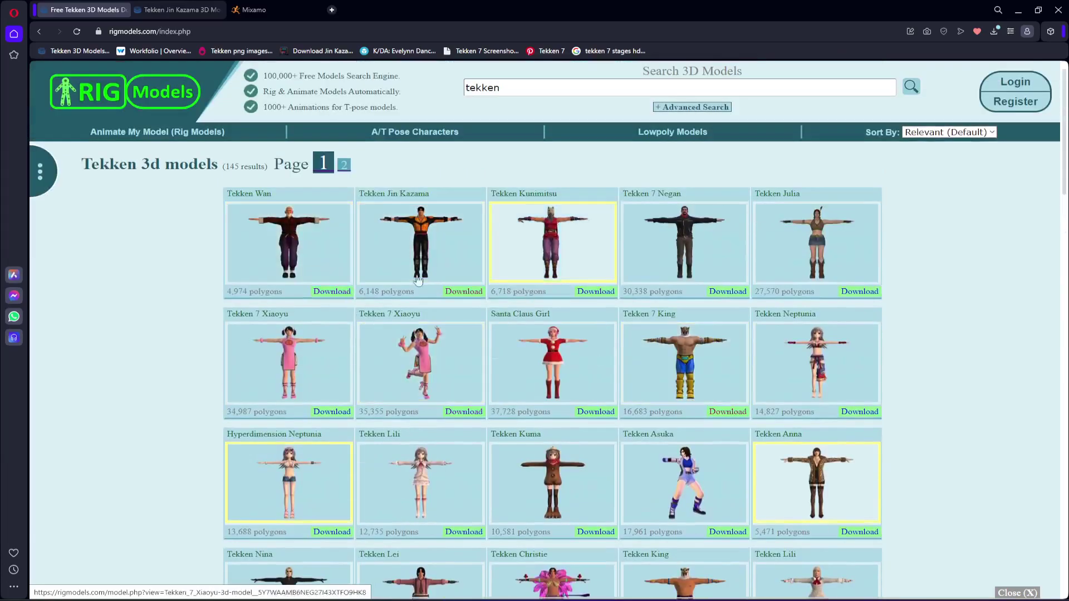
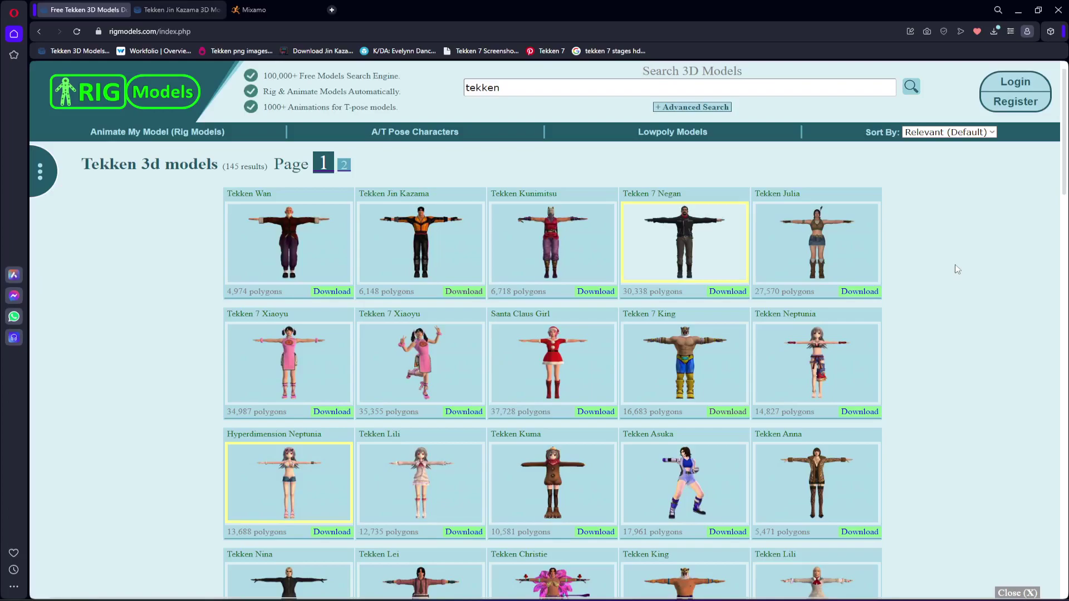
Return to the desktop and examine the character subfolders inside the Characters folder alongside the other supplied asset folders
{"action": "left_click", "coordinate": [1016, 12]}
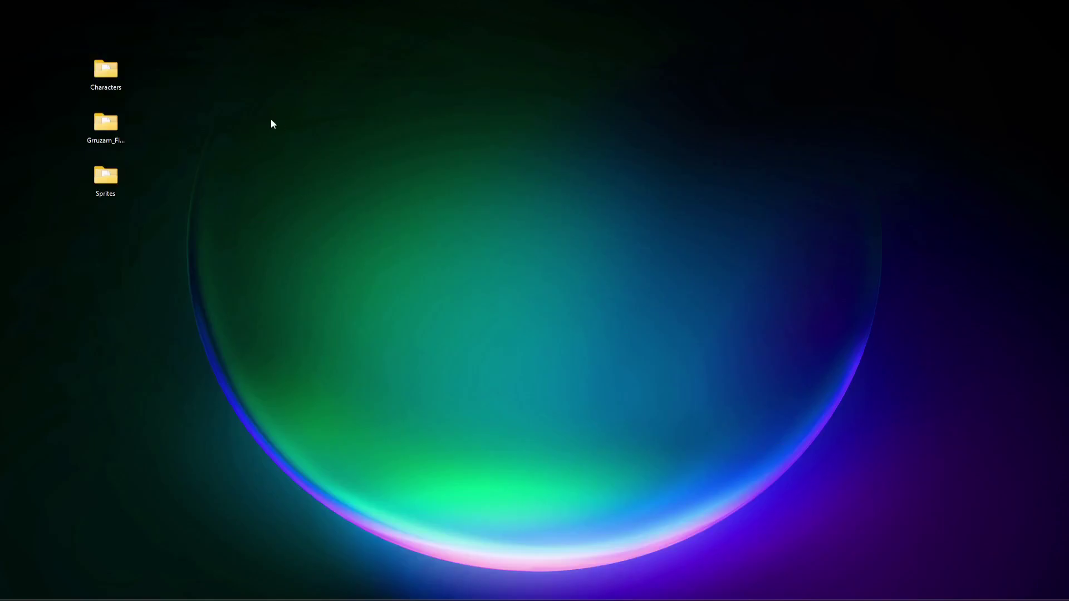
{"action": "double_click", "coordinate": [117, 78]}
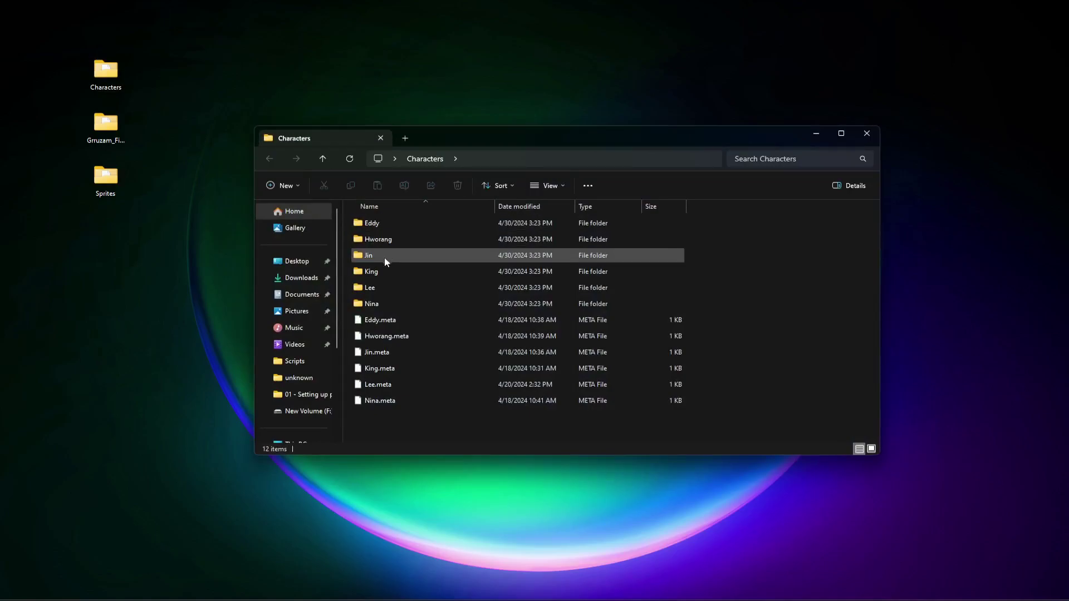
{"action": "left_click", "coordinate": [867, 134]}
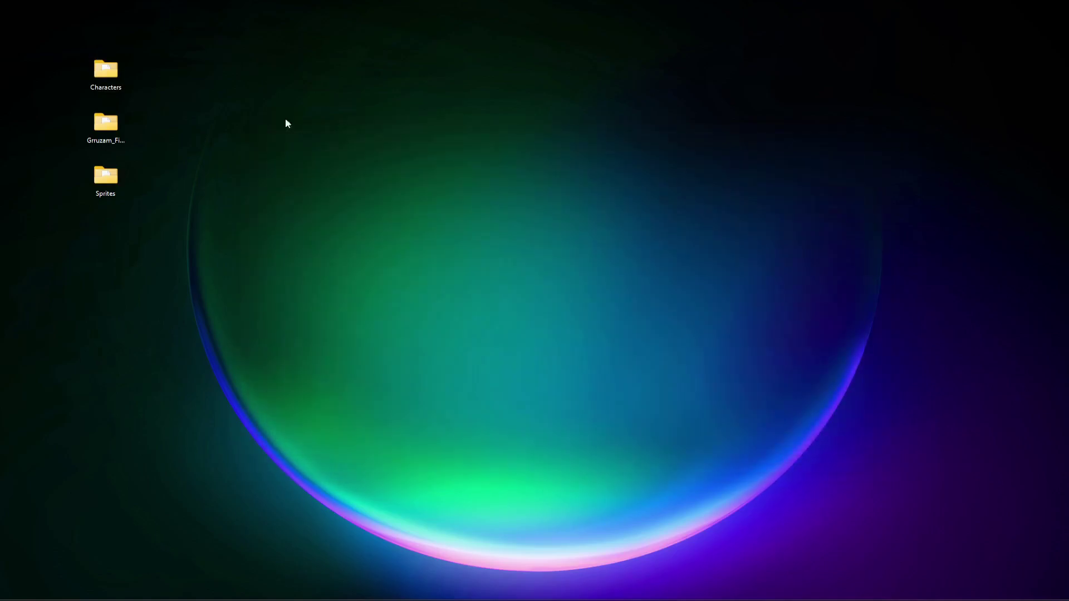
{"action": "double_click", "coordinate": [111, 84]}
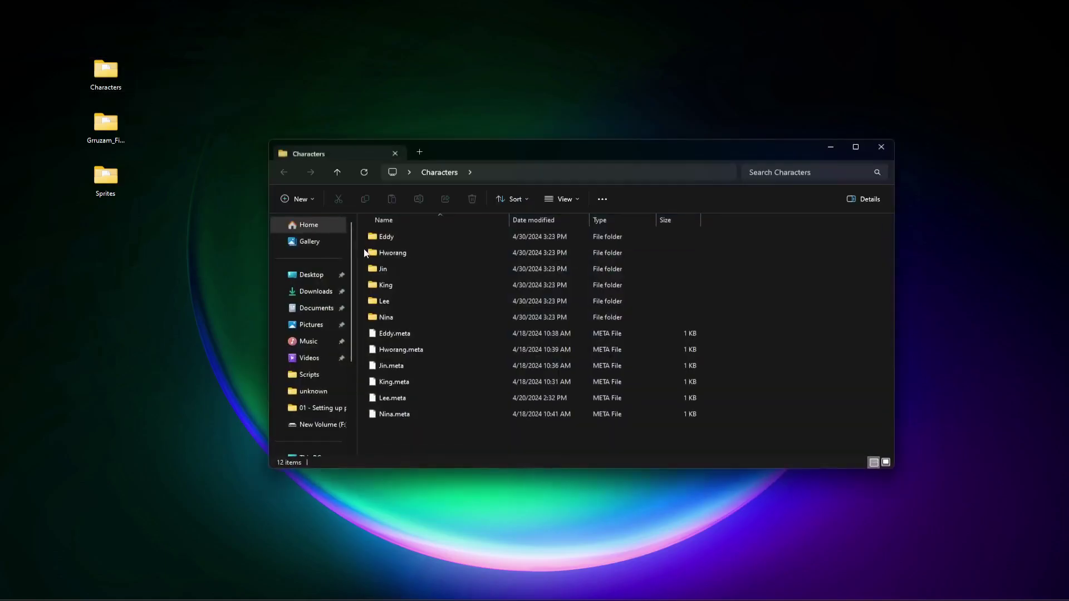
{"action": "left_click", "coordinate": [397, 316]}
{"action": "left_click", "coordinate": [398, 238], "text": "shift"}
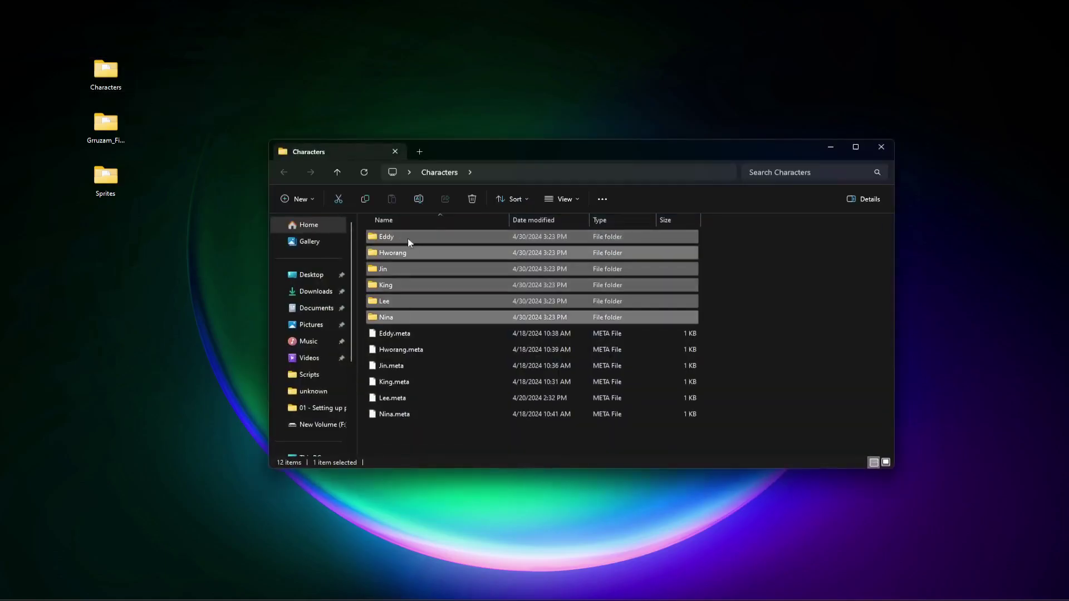
{"action": "left_click", "coordinate": [881, 147]}
{"action": "left_click_drag", "start_coordinate": [161, 58], "coordinate": [88, 219]}
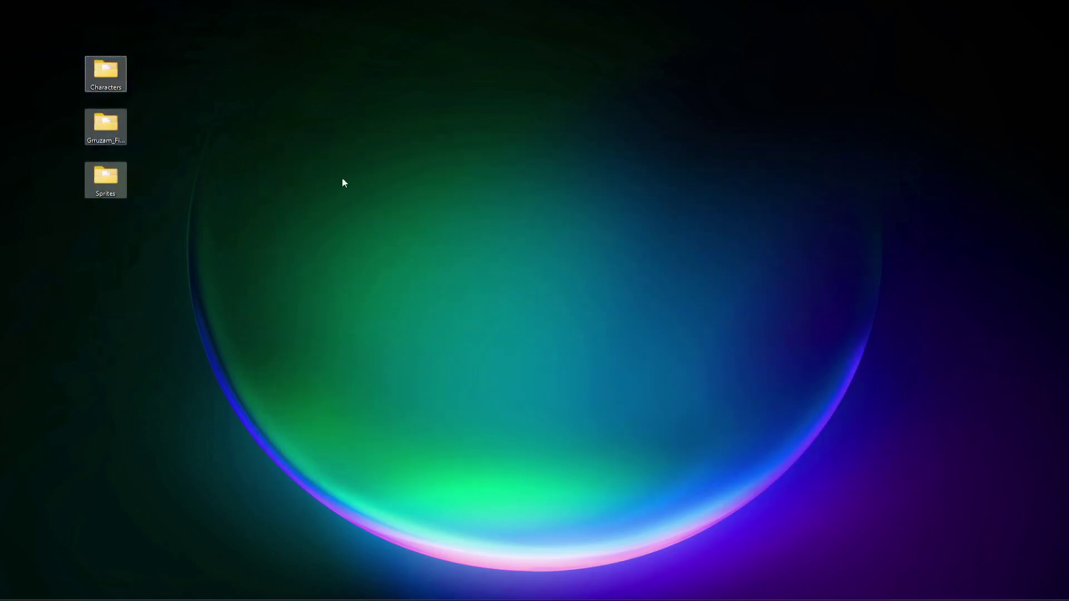
{"action": "left_click", "coordinate": [141, 95]}
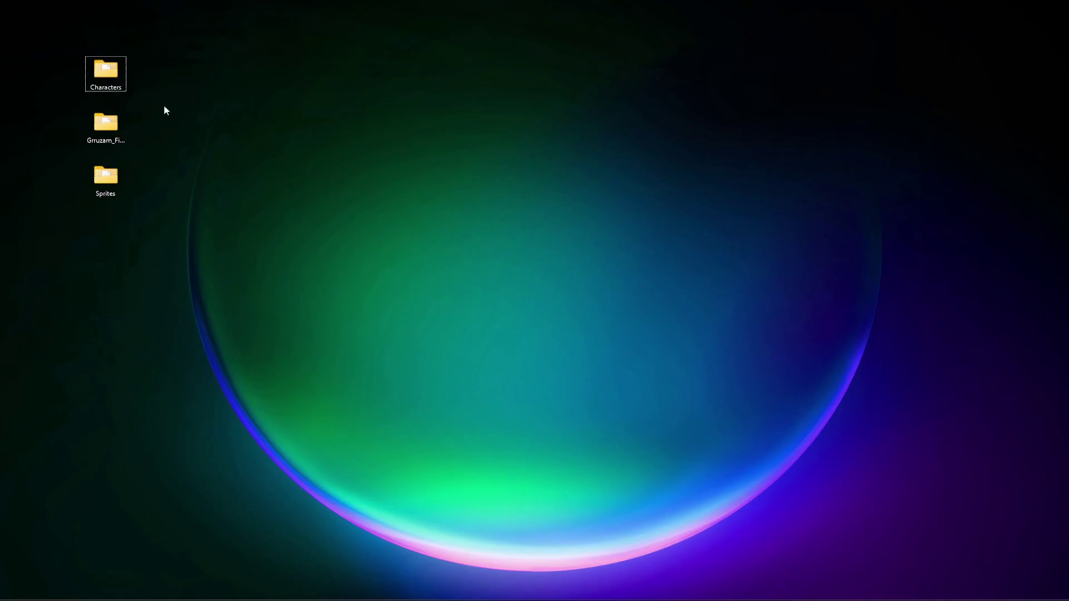
Import the Eddy, Hworang, Jin, King, Lee and Nina folders from the desktop Characters folder into Unity's PlayerCharacters folder
{"action": "double_click", "coordinate": [106, 69]}
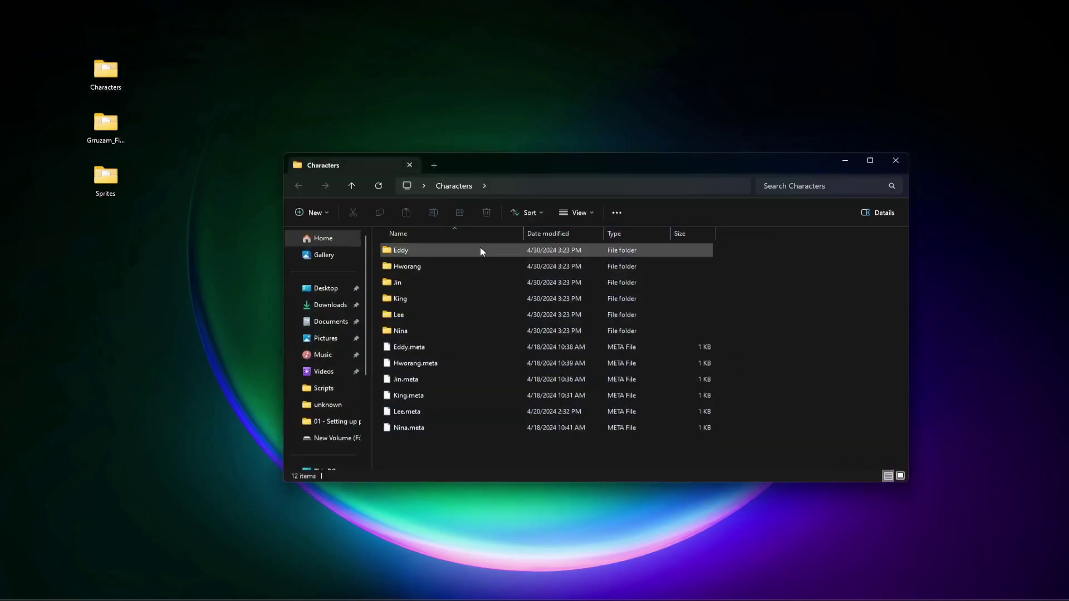
{"action": "left_click", "coordinate": [480, 250]}
{"action": "left_click", "coordinate": [435, 332], "text": "shift"}
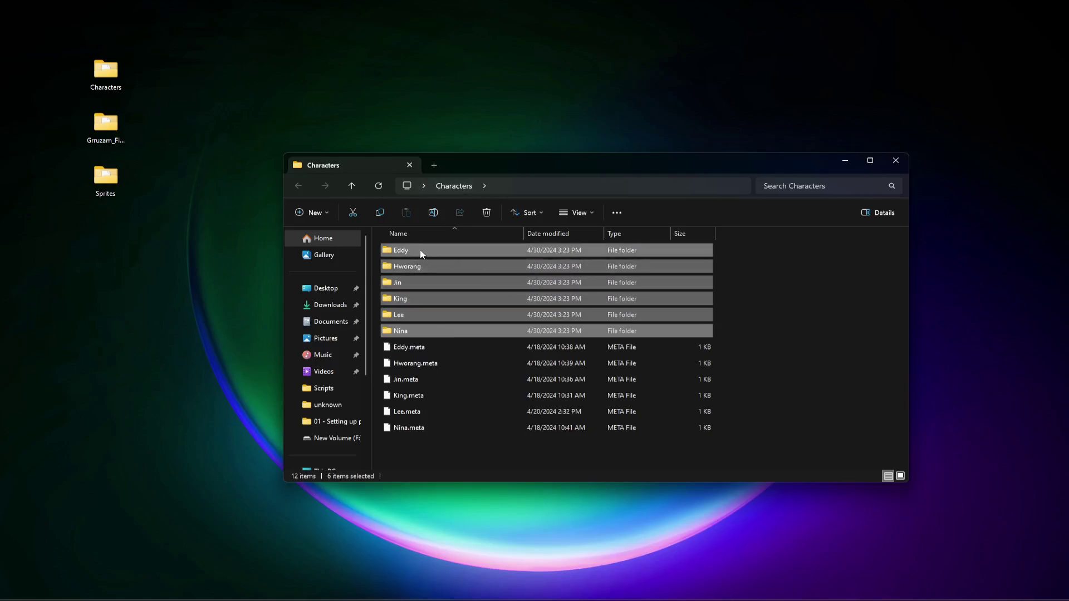
{"action": "left_click_drag", "start_coordinate": [420, 249], "coordinate": [618, 543]}
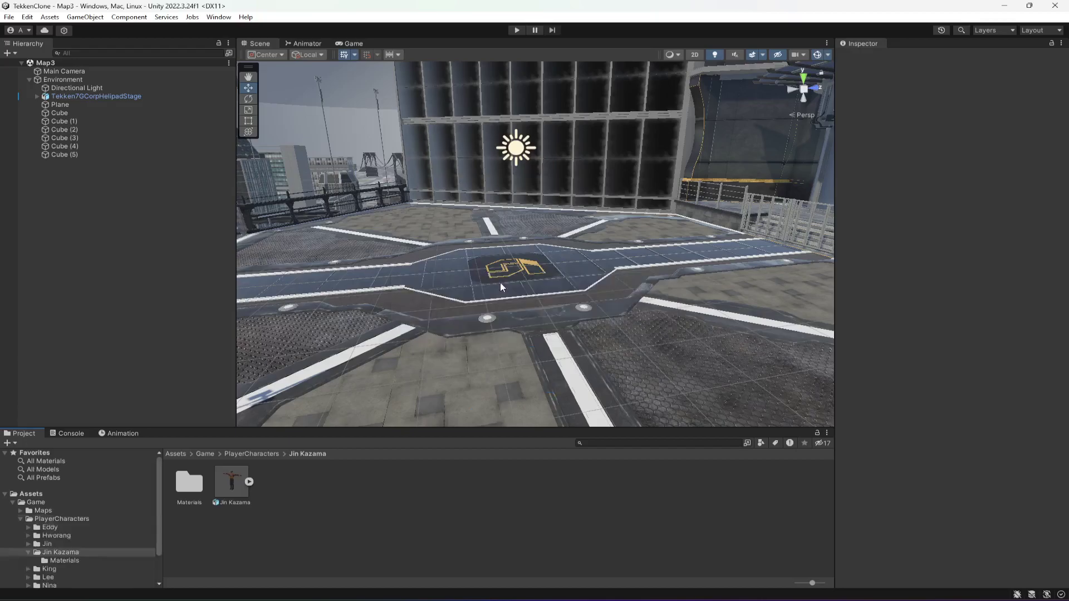
Look through the textures and materials in the TM subfolder of the imported Eddy character folder
{"action": "left_click", "coordinate": [29, 551]}
{"action": "left_click", "coordinate": [60, 518]}
{"action": "double_click", "coordinate": [192, 485]}
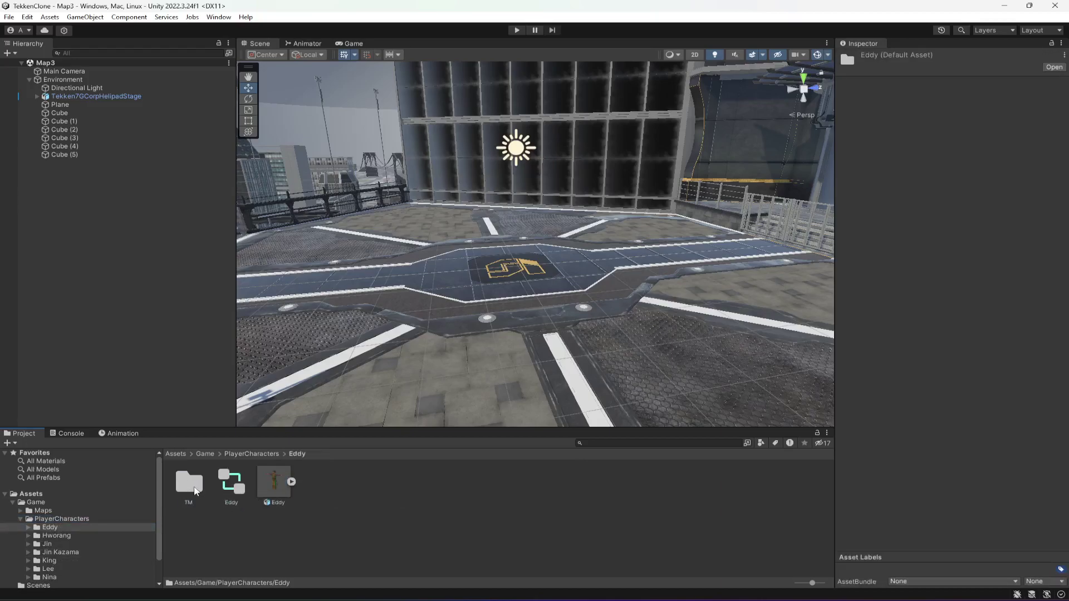
{"action": "double_click", "coordinate": [190, 483]}
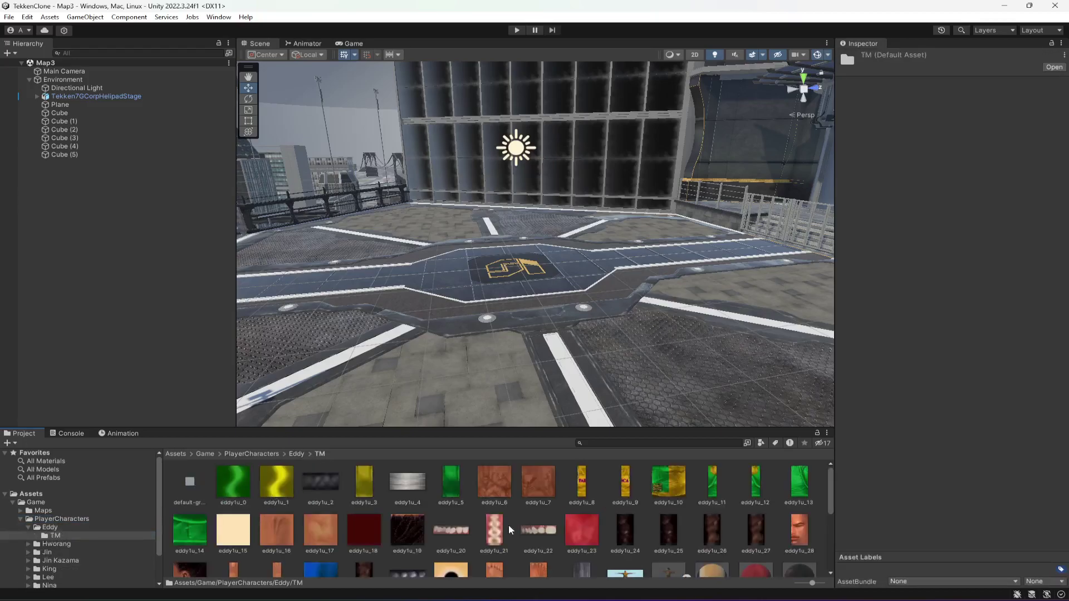
{"action": "scroll", "coordinate": [470, 533], "scroll_direction": "down", "scroll_amount": 5}
{"action": "left_click", "coordinate": [297, 454]}
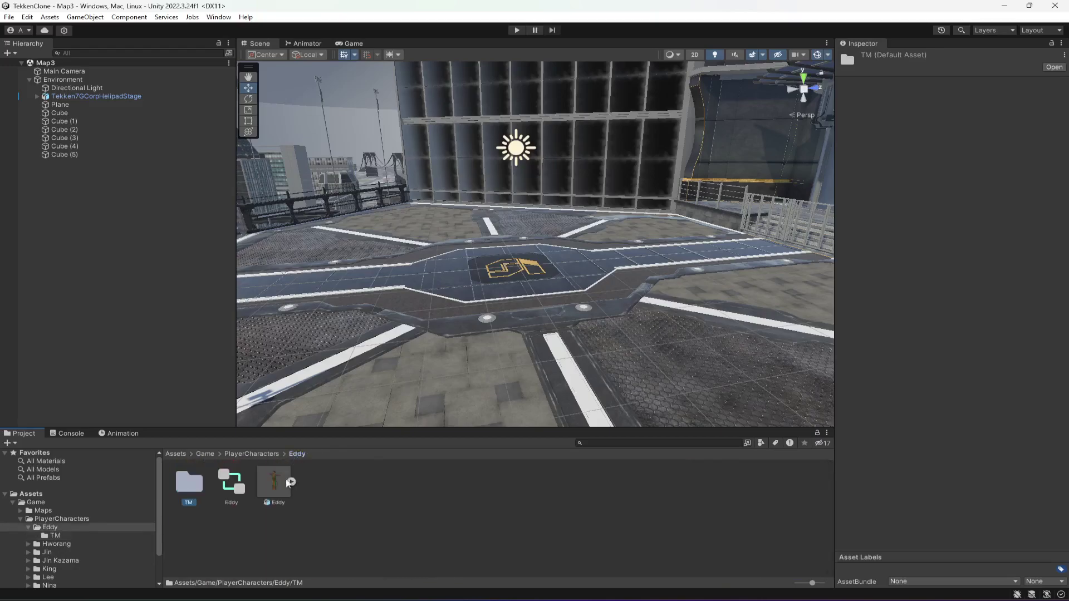
{"action": "double_click", "coordinate": [189, 484]}
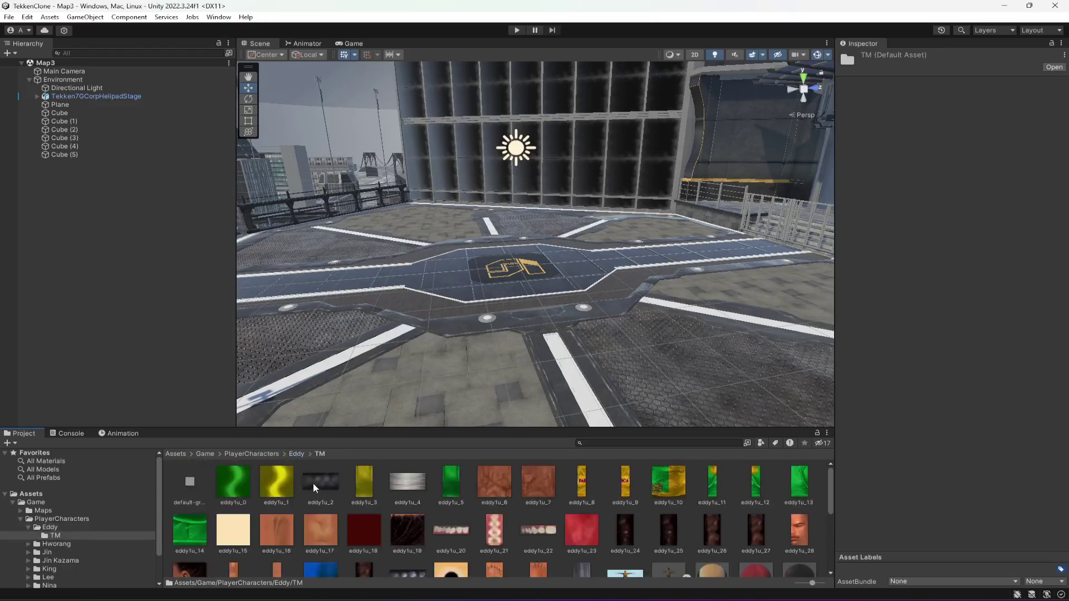
{"action": "scroll", "coordinate": [557, 510], "scroll_direction": "down", "scroll_amount": 5}
{"action": "scroll", "coordinate": [577, 515], "scroll_direction": "up", "scroll_amount": 4}
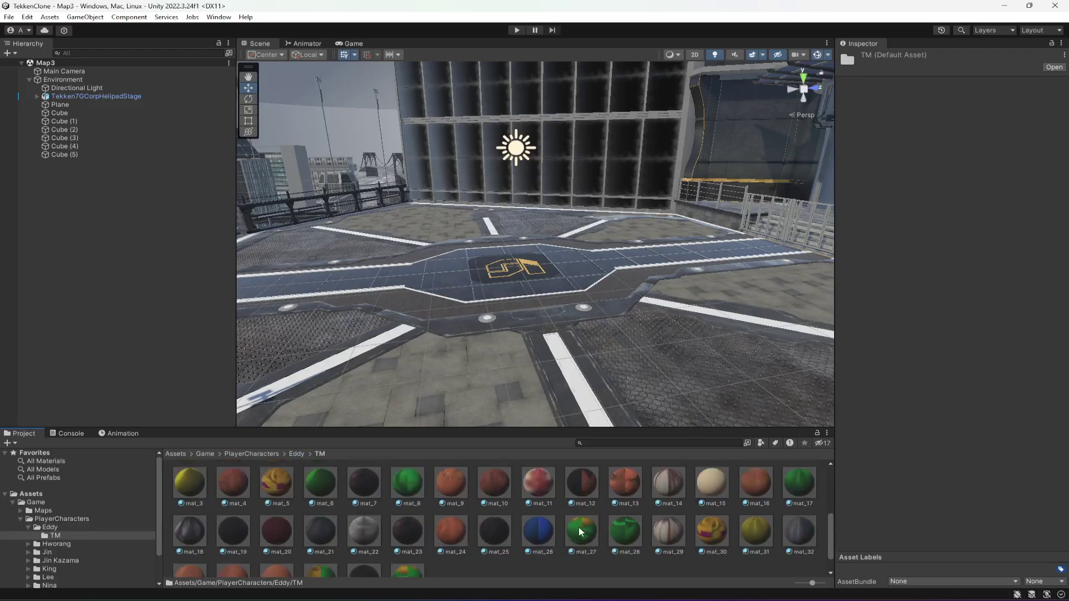
Compare the rig import settings of the FBX model in Eddy's TM folder with those of the main Eddy model
{"action": "left_click", "coordinate": [669, 501]}
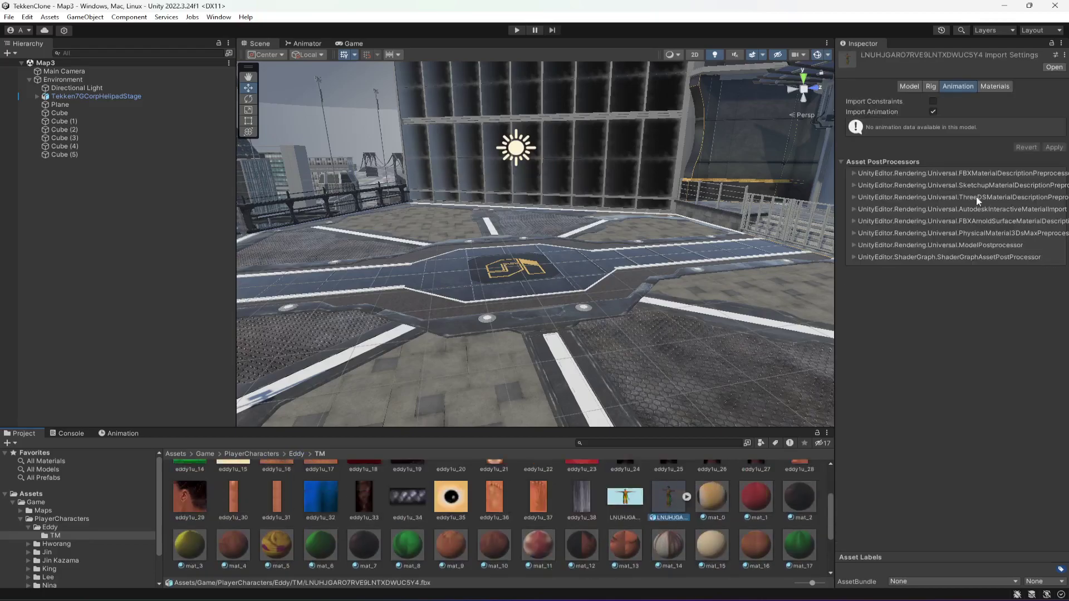
{"action": "left_click", "coordinate": [931, 87]}
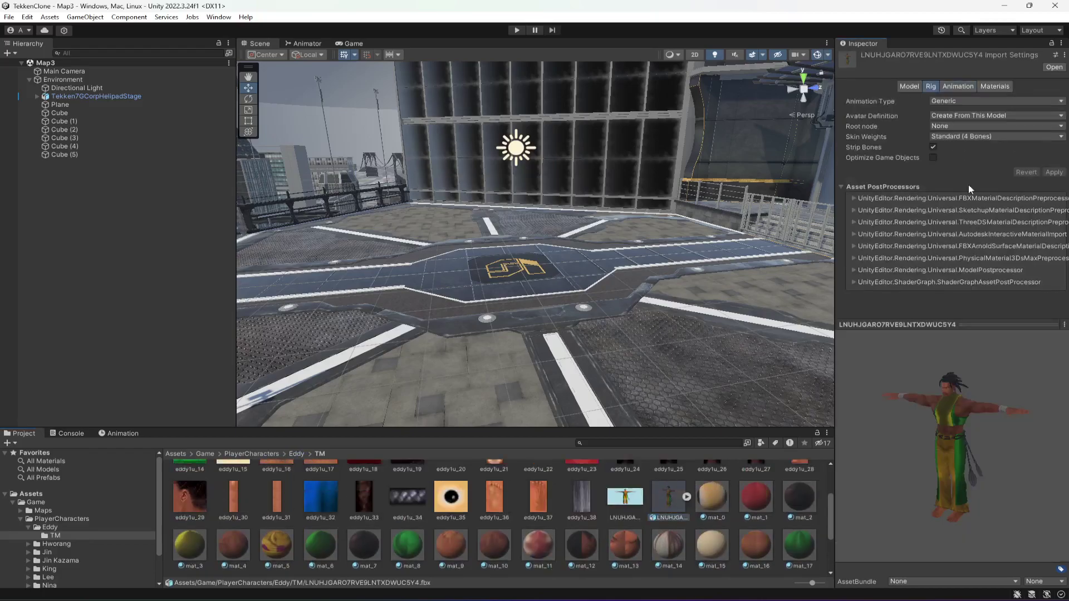
{"action": "left_click", "coordinate": [289, 454]}
{"action": "left_click", "coordinate": [272, 479]}
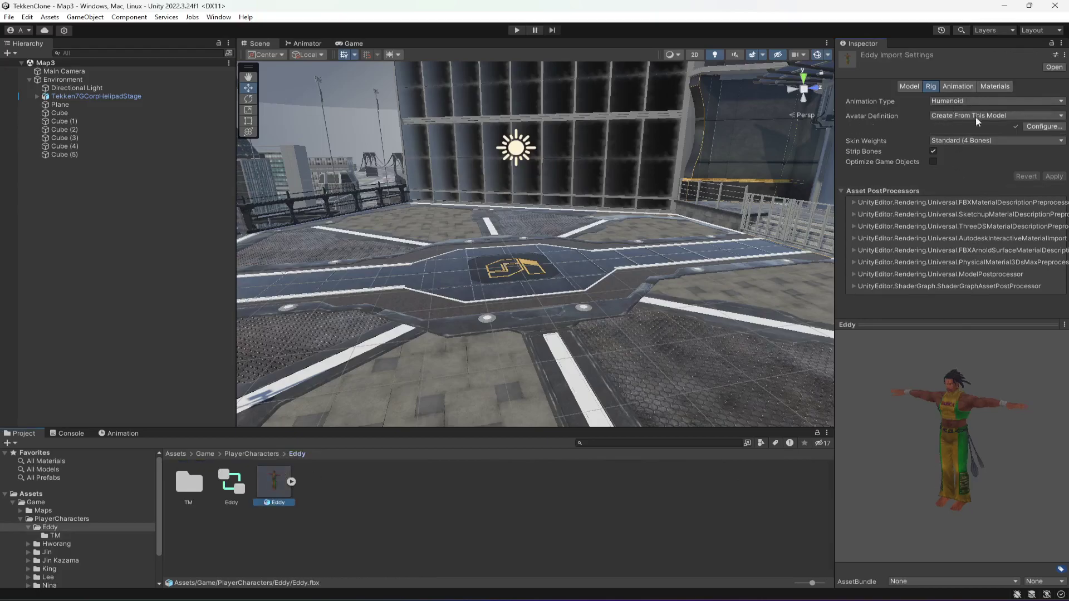
{"action": "left_click_drag", "start_coordinate": [996, 403], "coordinate": [1007, 430]}
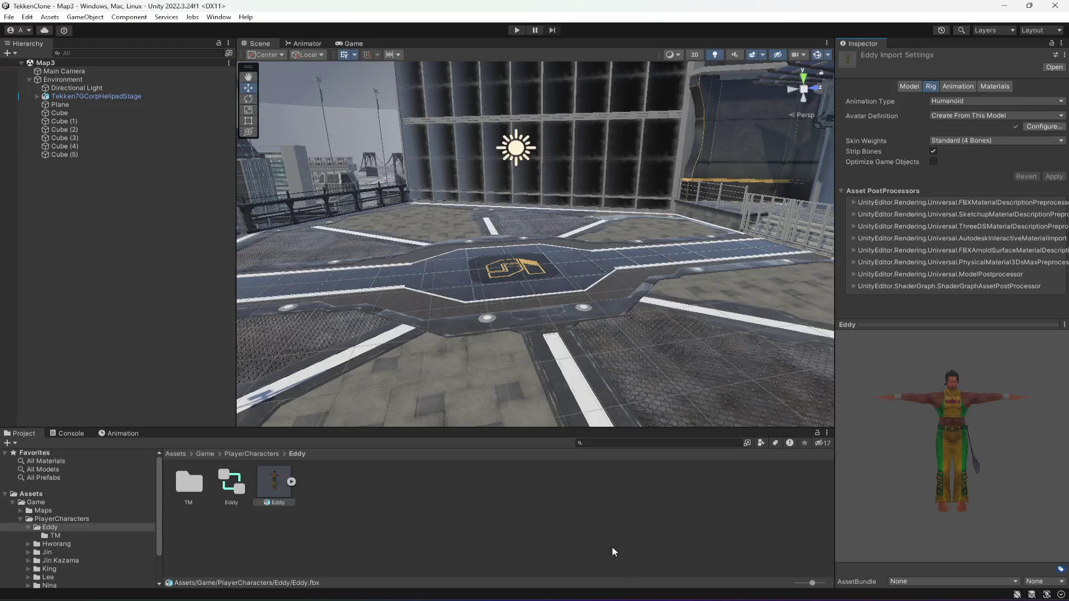
Check the contents of the Jin and Jin Kazama folders and delete the duplicate Jin Kazama folder from PlayerCharacters
{"action": "scroll", "coordinate": [83, 559], "scroll_direction": "down", "scroll_amount": 2}
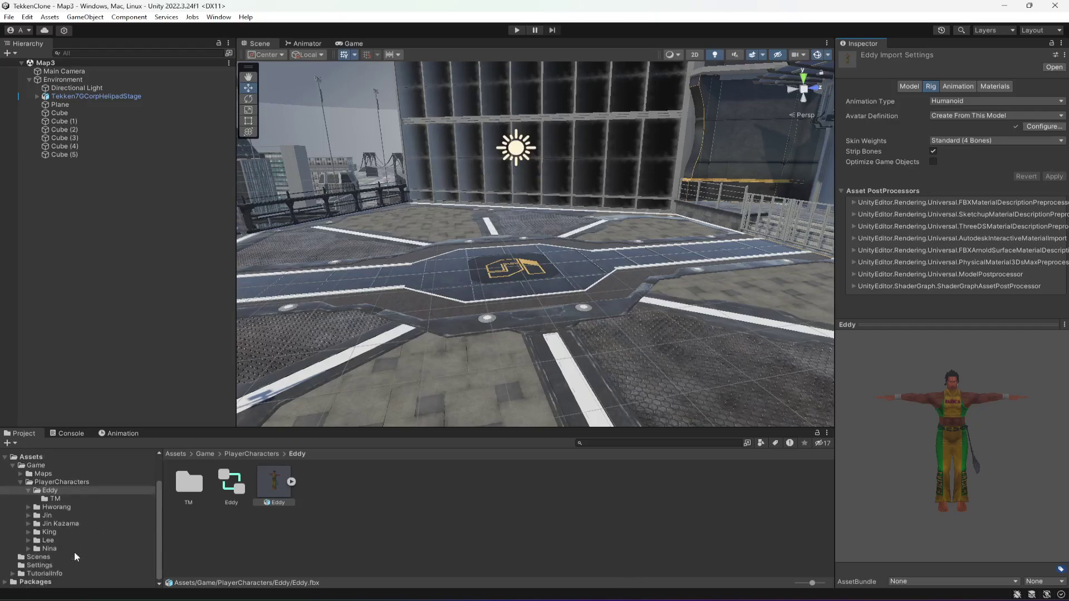
{"action": "left_click", "coordinate": [73, 525]}
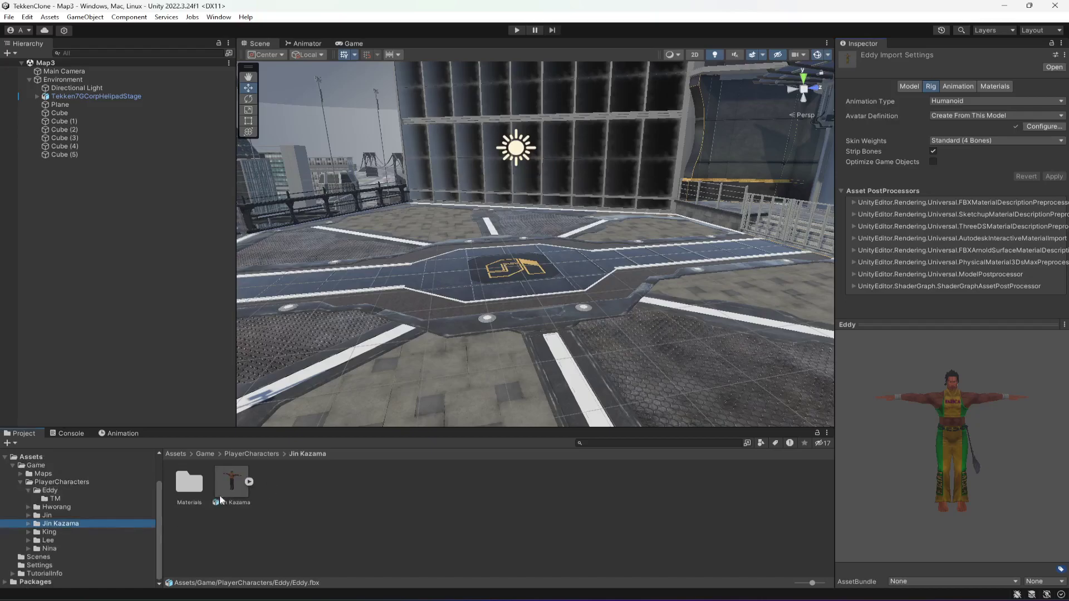
{"action": "left_click", "coordinate": [53, 515]}
{"action": "left_click", "coordinate": [28, 490]}
{"action": "left_click", "coordinate": [60, 524]}
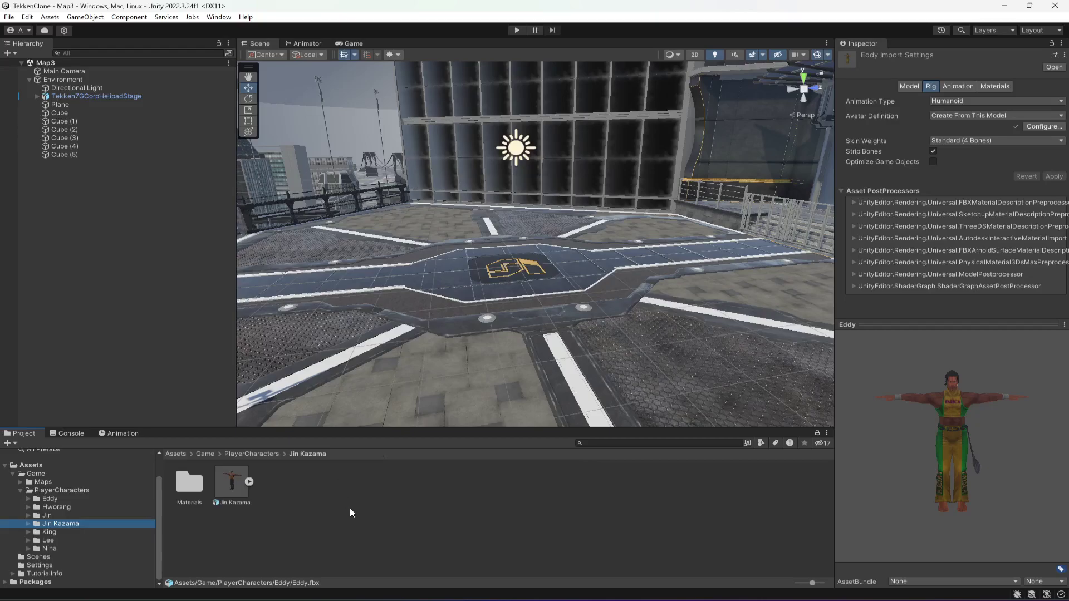
{"action": "left_click", "coordinate": [56, 515]}
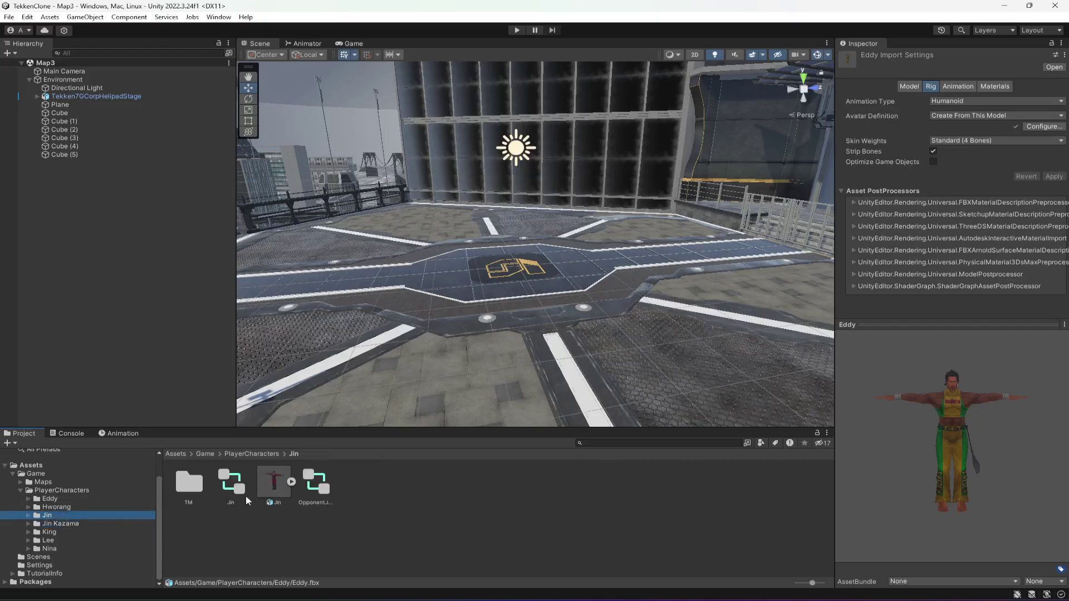
{"action": "left_click", "coordinate": [64, 524]}
{"action": "key", "text": "Delete"}
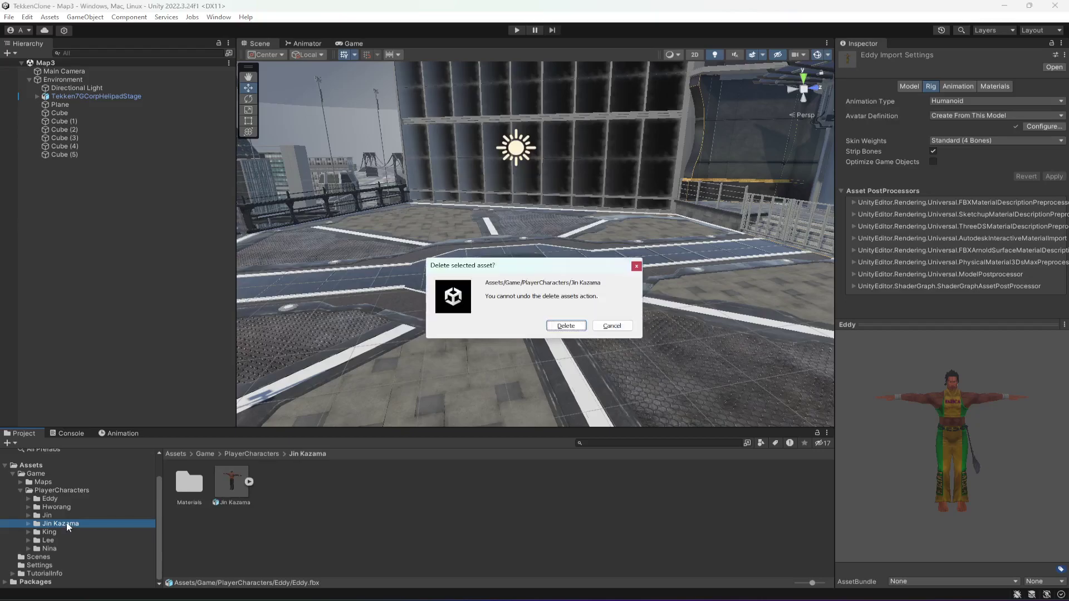
{"action": "key", "text": "Return"}
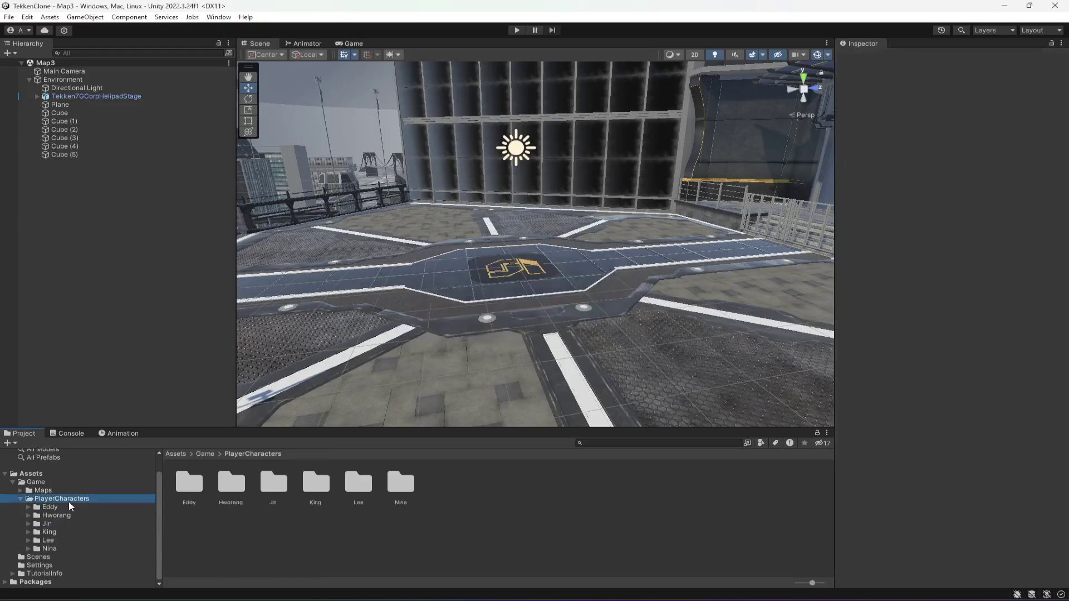
Open the Animator Controller in the Eddy folder to inspect its layers and parameters
{"action": "left_click", "coordinate": [60, 507]}
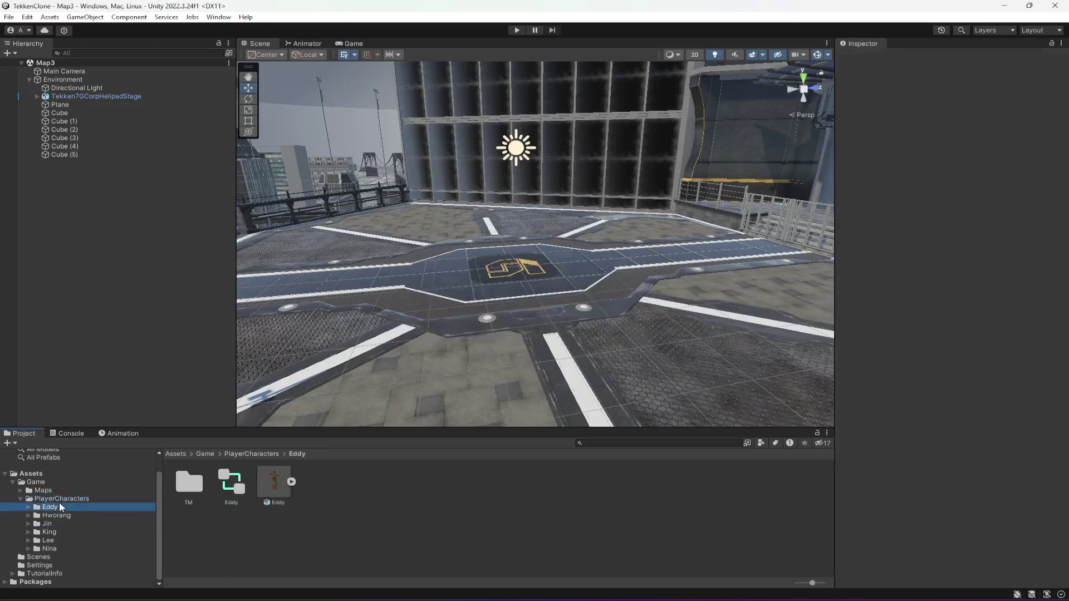
{"action": "double_click", "coordinate": [227, 482]}
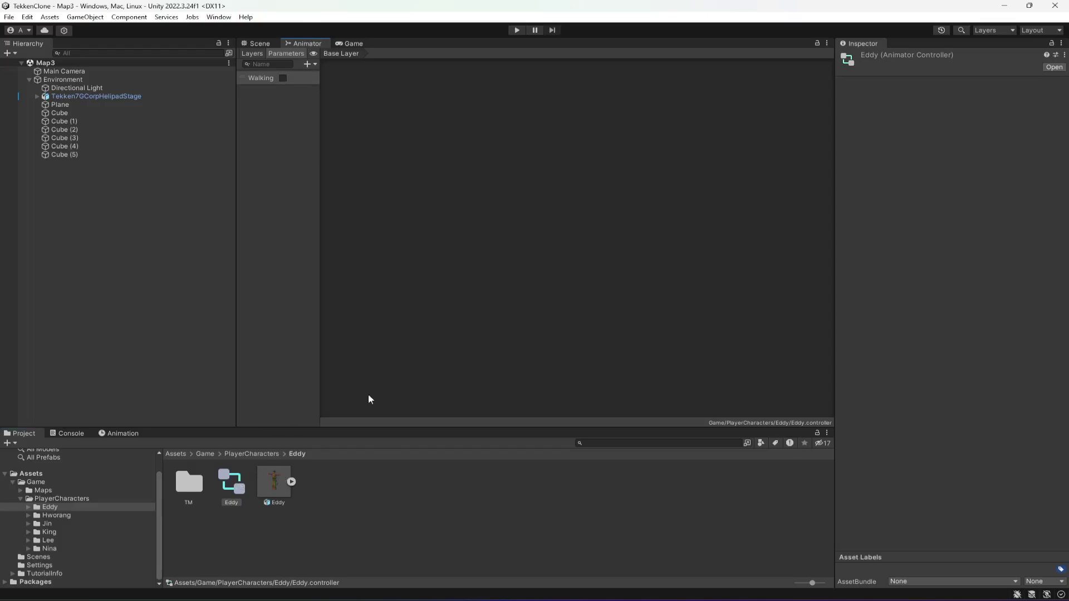
{"action": "left_click", "coordinate": [258, 530]}
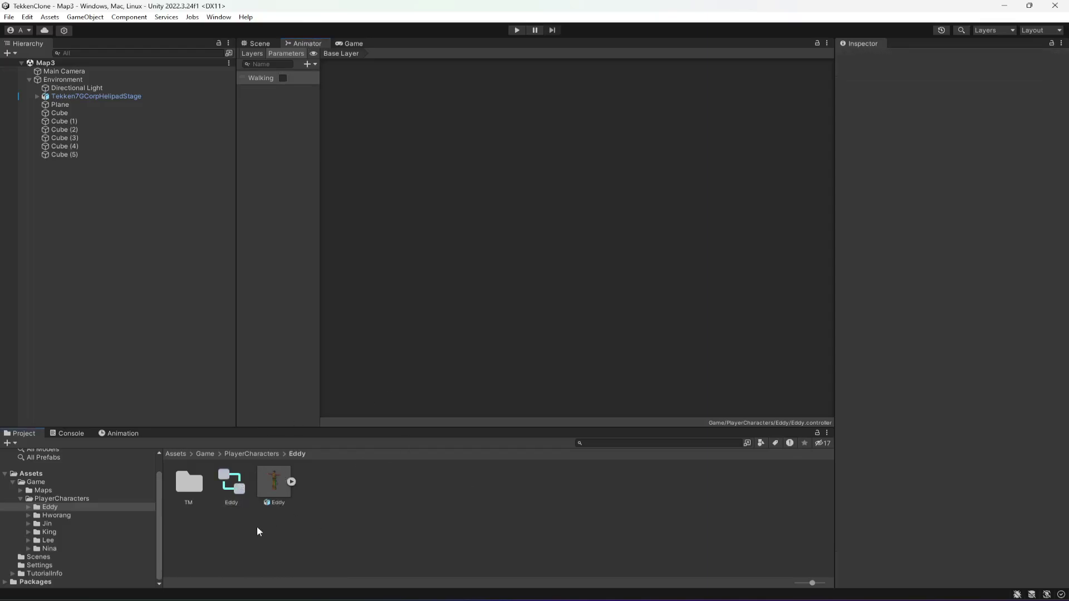
Look through the Hworang, Jin, King and Lee folders and return to the collapsed PlayerCharacters folder
{"action": "left_click", "coordinate": [56, 515]}
{"action": "left_click", "coordinate": [56, 523]}
{"action": "left_click", "coordinate": [56, 533]}
{"action": "left_click", "coordinate": [56, 541]}
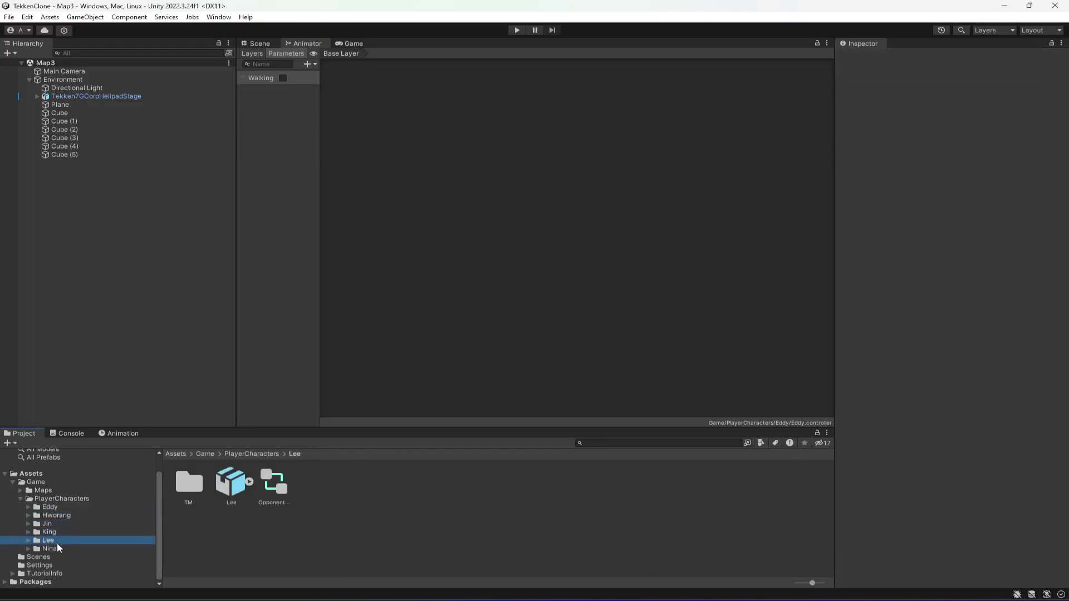
{"action": "left_click", "coordinate": [56, 540]}
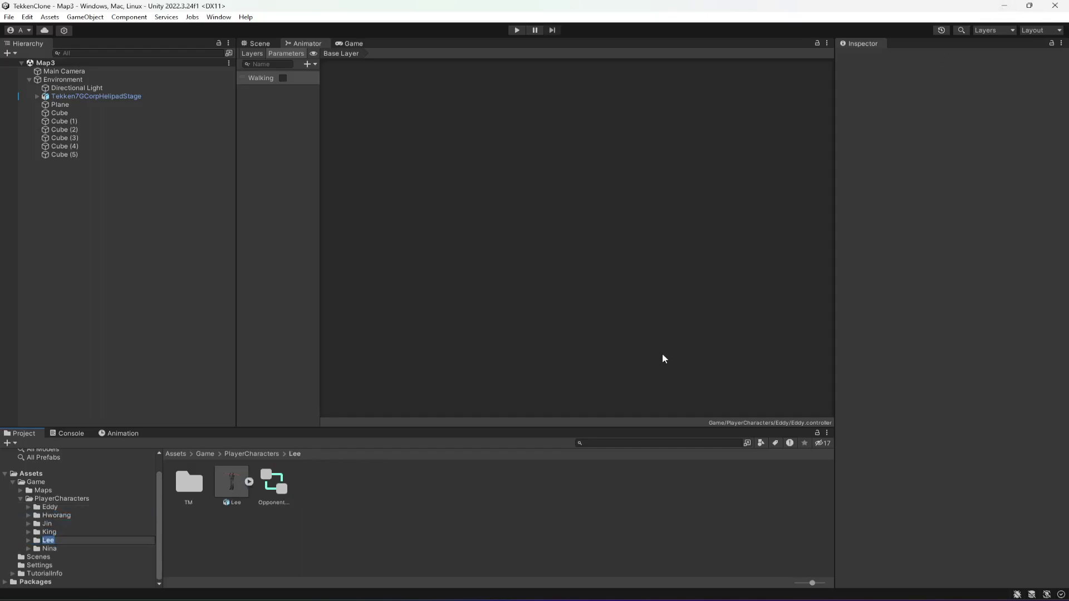
{"action": "key", "text": "Escape"}
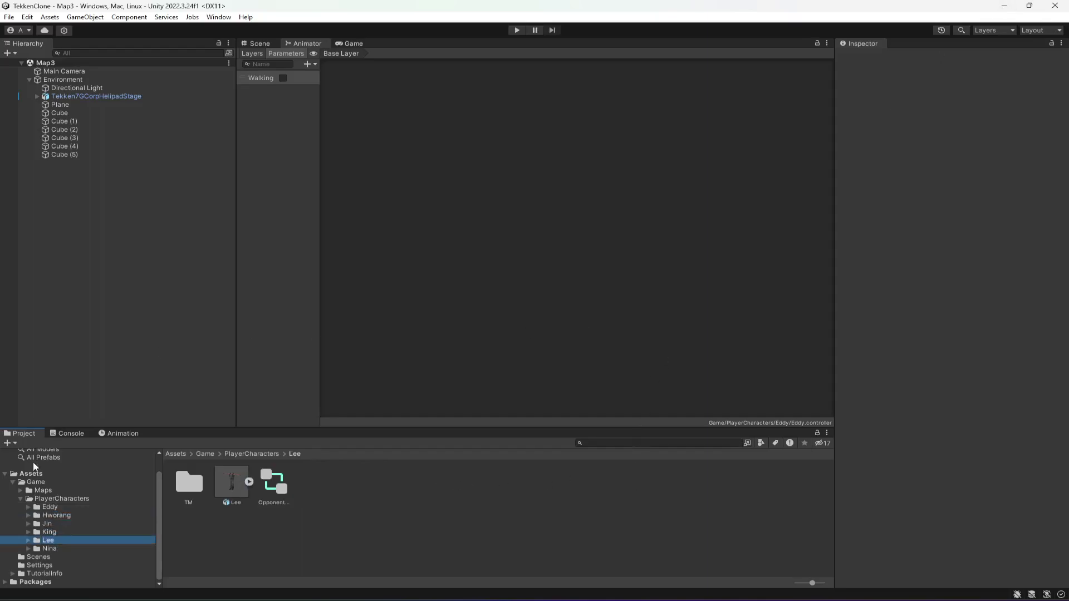
{"action": "left_click", "coordinate": [20, 498]}
{"action": "left_click", "coordinate": [53, 519]}
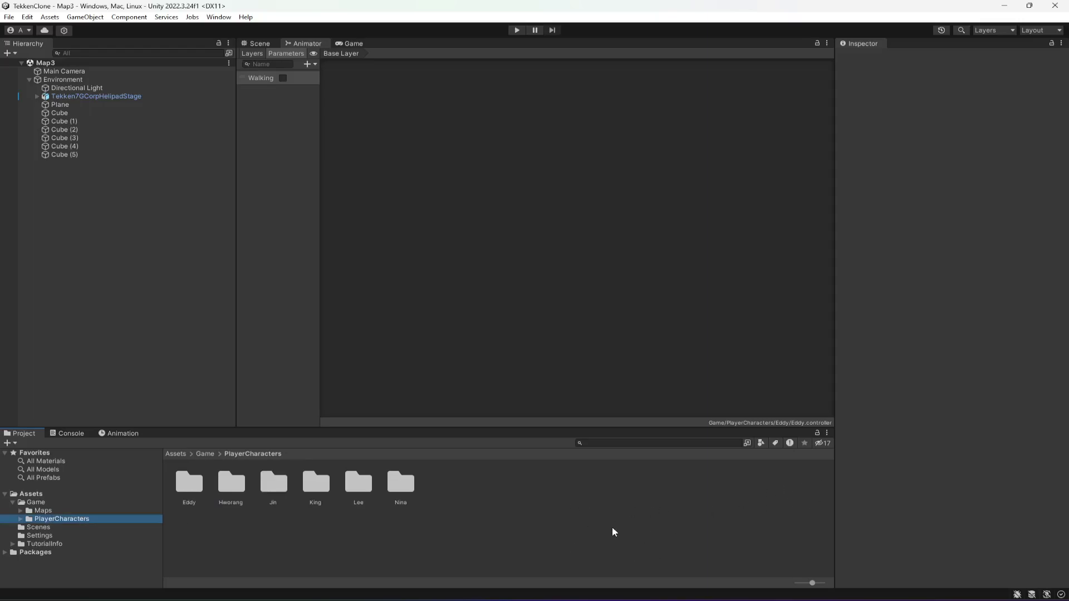
Switch to the browser and review the Fighter Pack page on the Unity Asset Store, including its description and license options
{"action": "key", "text": "alt+Tab"}
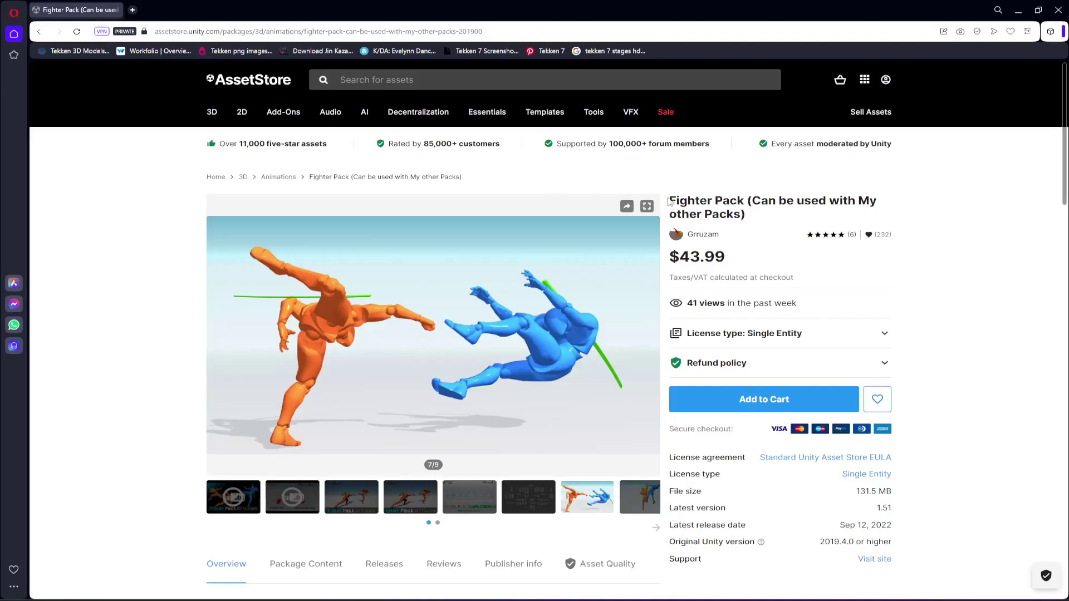
{"action": "left_click_drag", "start_coordinate": [669, 201], "coordinate": [760, 218]}
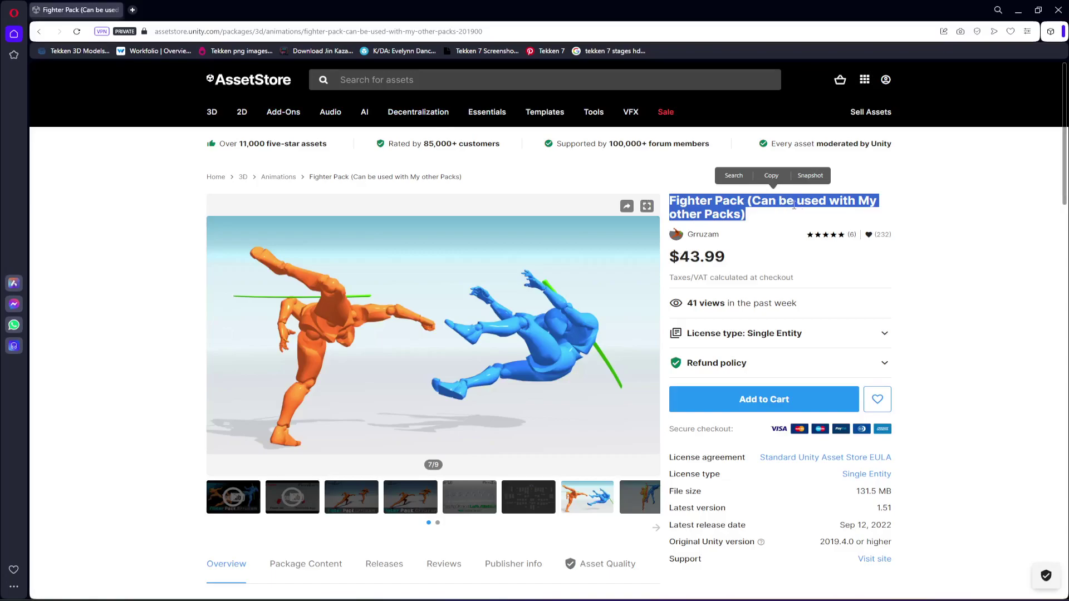
{"action": "left_click", "coordinate": [710, 213]}
{"action": "left_click_drag", "start_coordinate": [749, 219], "coordinate": [670, 204]}
{"action": "scroll", "coordinate": [651, 362], "scroll_direction": "down", "scroll_amount": 10}
{"action": "scroll", "coordinate": [470, 405], "scroll_direction": "up", "scroll_amount": 8}
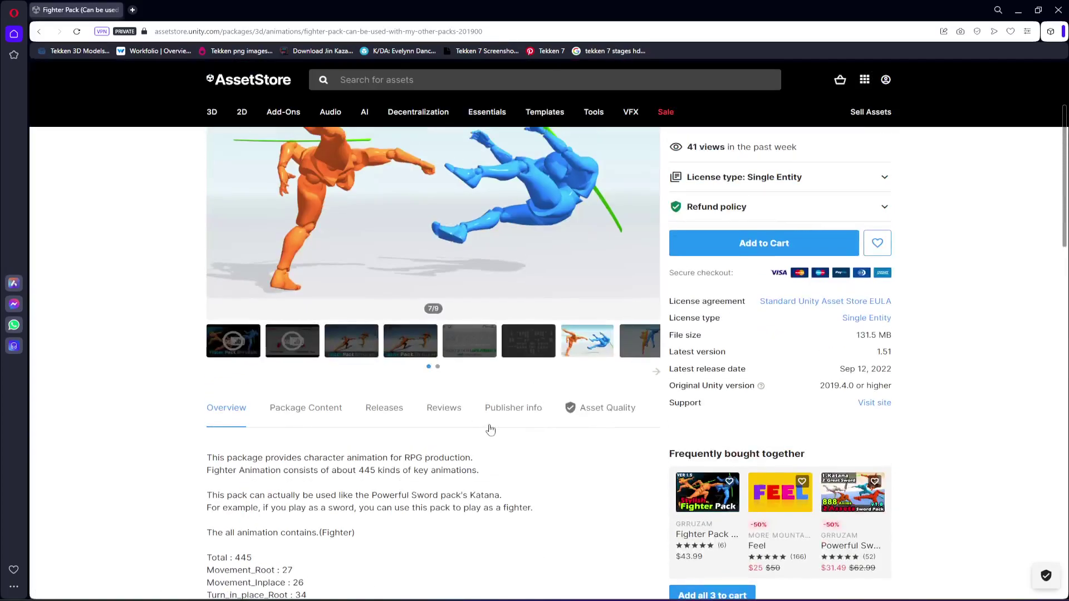
{"action": "scroll", "coordinate": [490, 429], "scroll_direction": "up", "scroll_amount": 3}
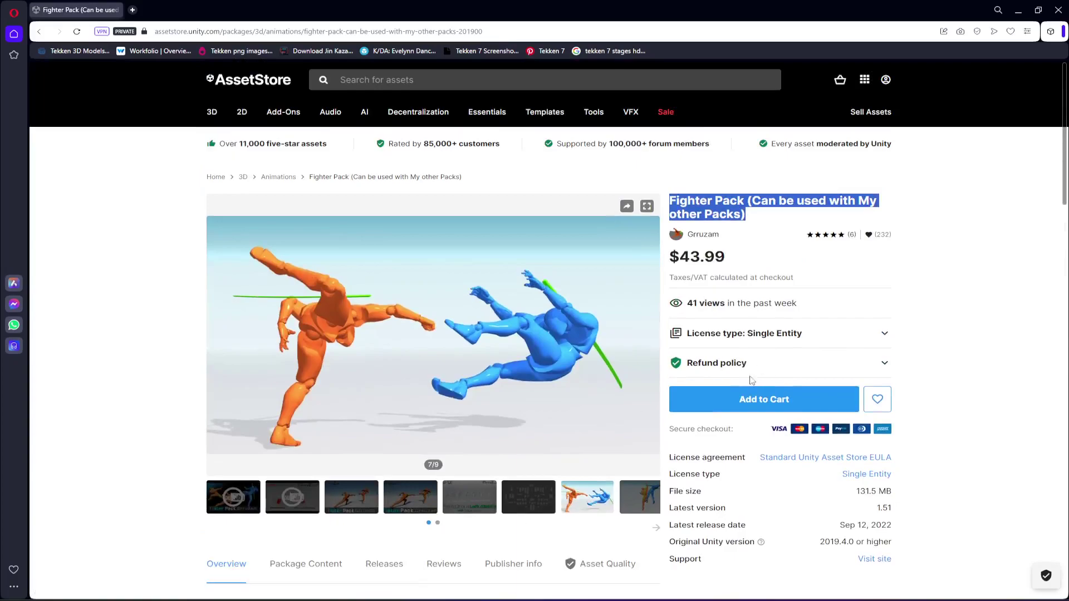
{"action": "left_click", "coordinate": [798, 336]}
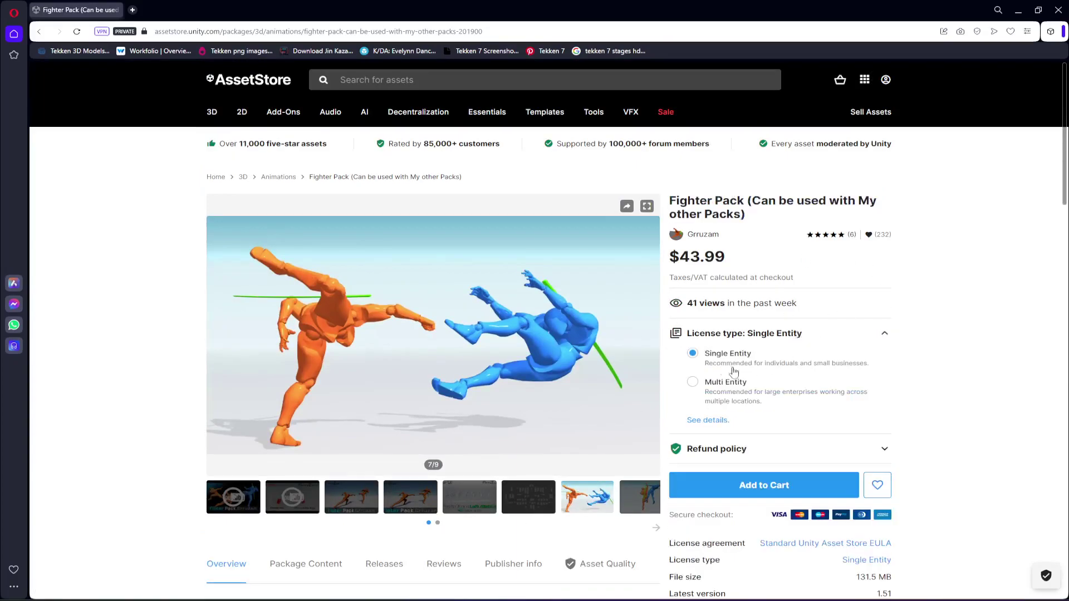
{"action": "left_click", "coordinate": [801, 337]}
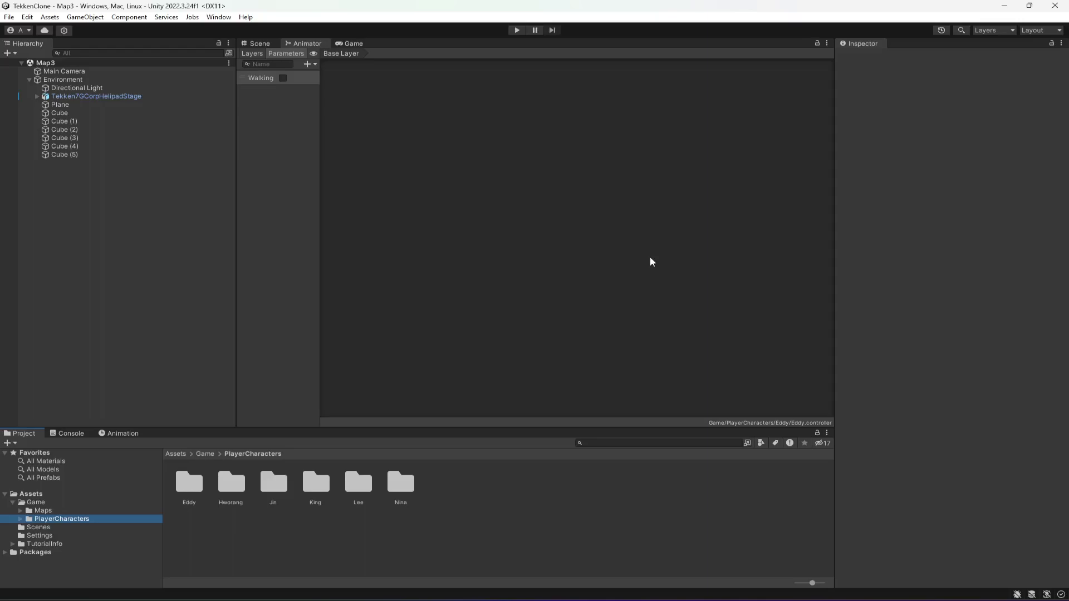
Switch to the desktop and look through the Attacks, Damages and Movements folders inside Grruzam_Fighter_Animation's Fighter folder
{"action": "left_click", "coordinate": [1001, 9]}
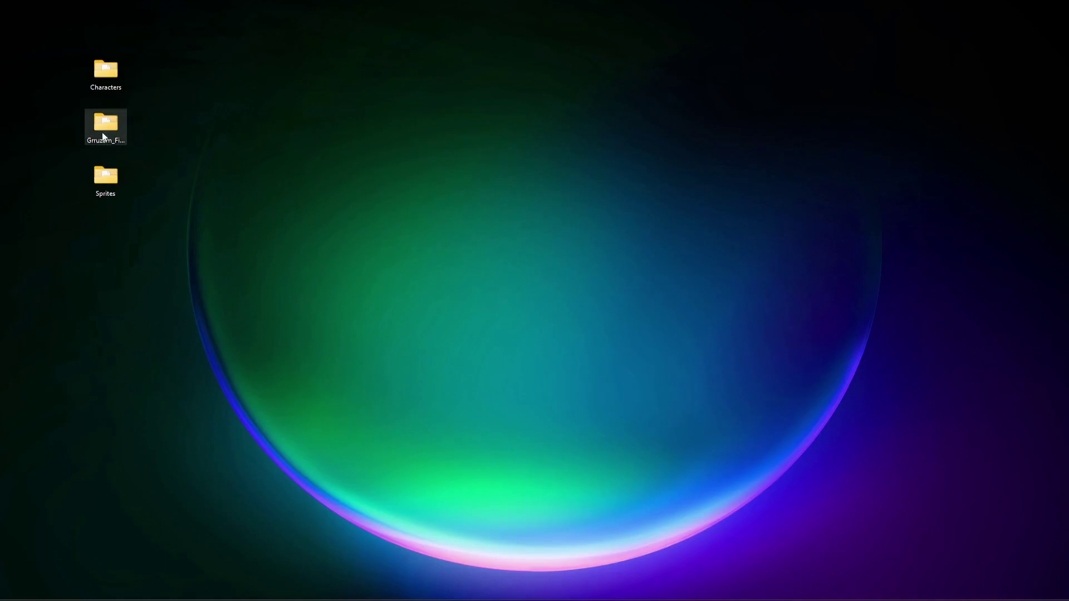
{"action": "double_click", "coordinate": [103, 136]}
{"action": "double_click", "coordinate": [432, 264]}
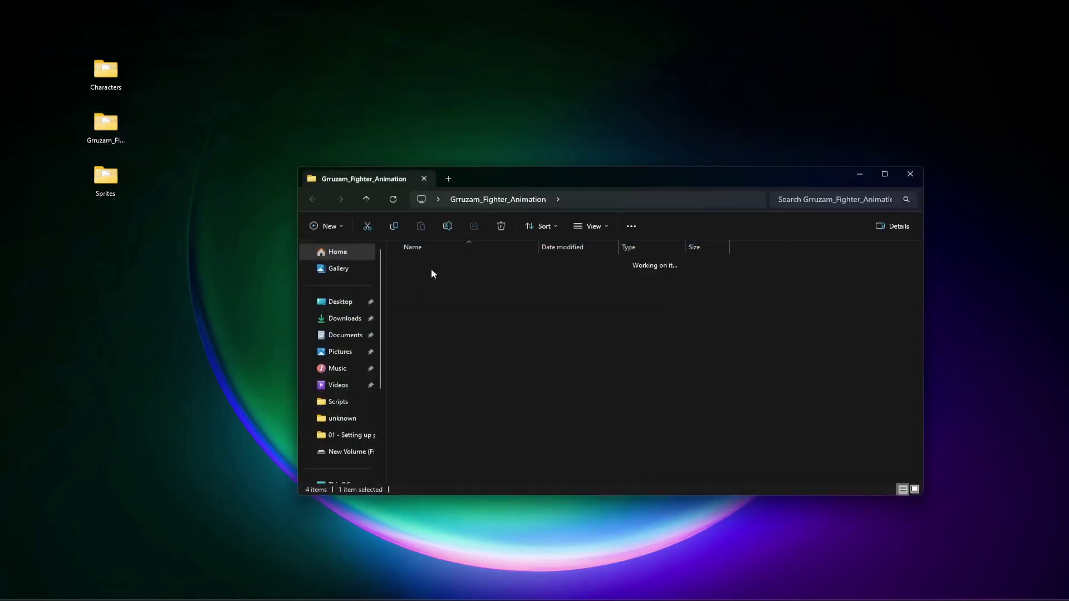
{"action": "double_click", "coordinate": [445, 265]}
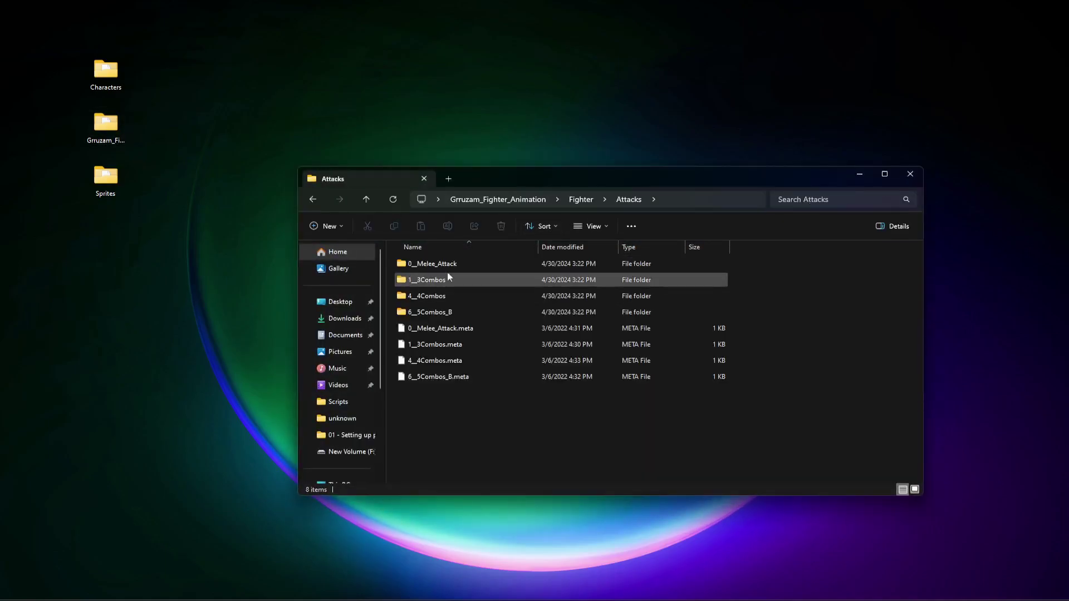
{"action": "left_click", "coordinate": [580, 200]}
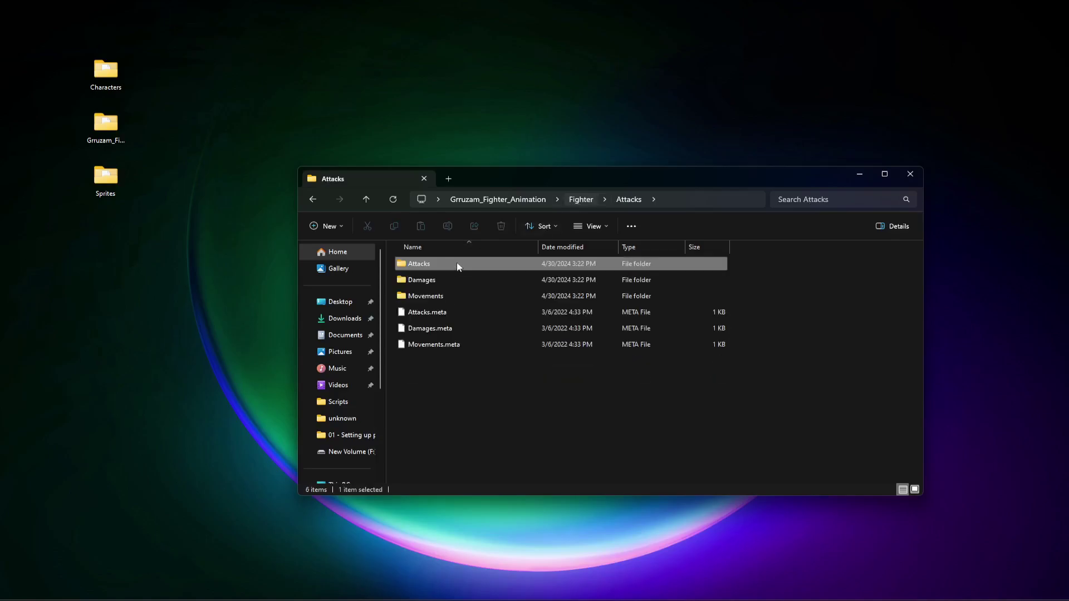
{"action": "double_click", "coordinate": [429, 280]}
{"action": "left_click", "coordinate": [580, 199]}
{"action": "double_click", "coordinate": [445, 294]}
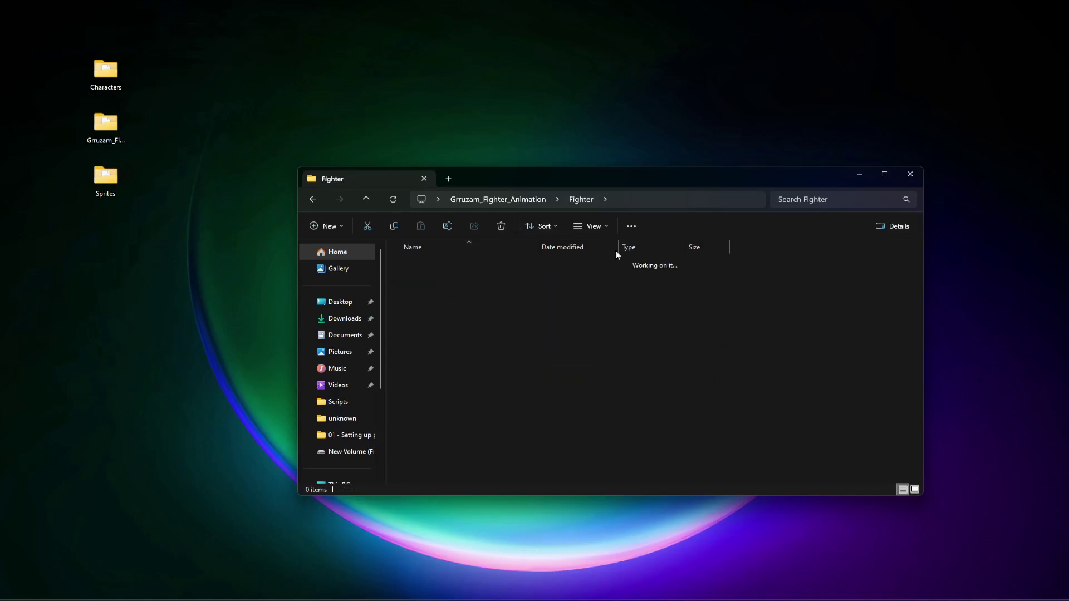
Close the file window and import the Grruzam_Fighter_Animation folder from the desktop into the Unity project's Game folder
{"action": "left_click", "coordinate": [910, 174]}
{"action": "left_click_drag", "start_coordinate": [108, 133], "coordinate": [648, 497]}
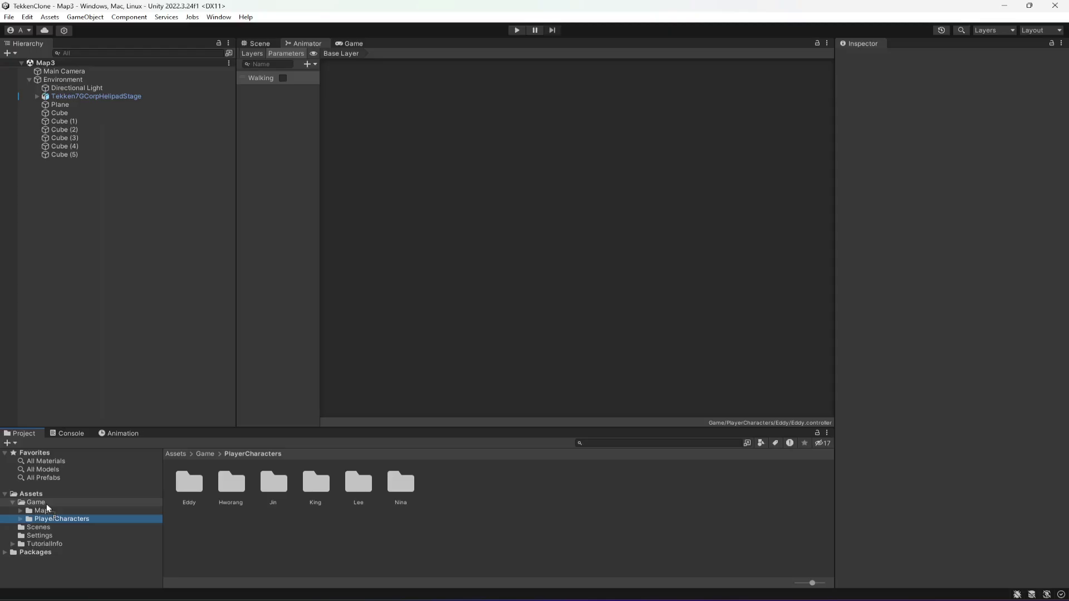
{"action": "left_click_drag", "start_coordinate": [45, 507], "coordinate": [40, 503]}
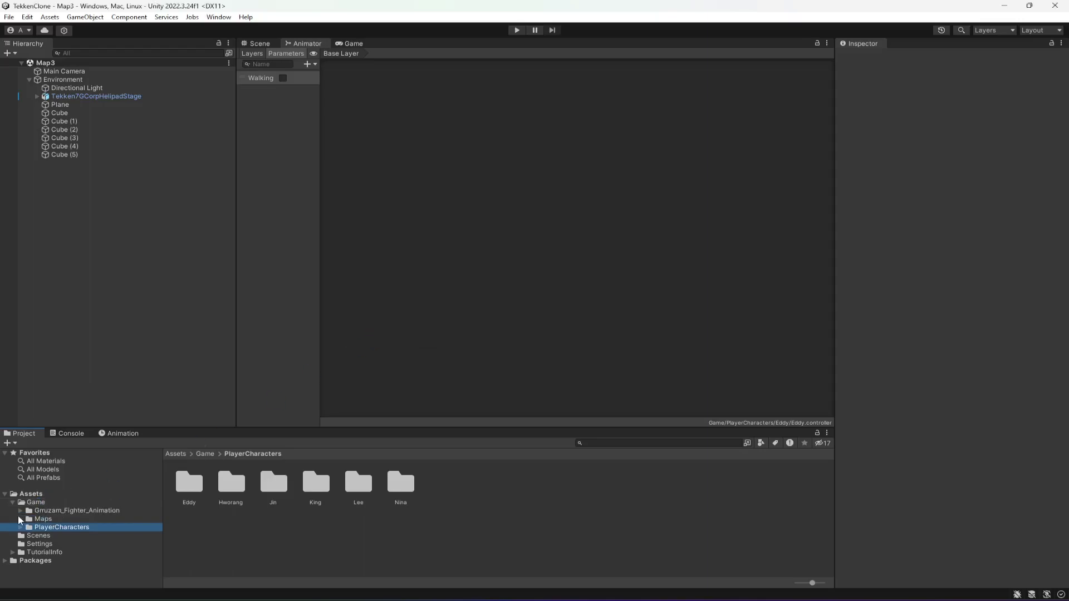
Find the Fighter@Idle file in the imported pack's Movements folder and play its Idle animation in the preview
{"action": "left_click", "coordinate": [55, 513]}
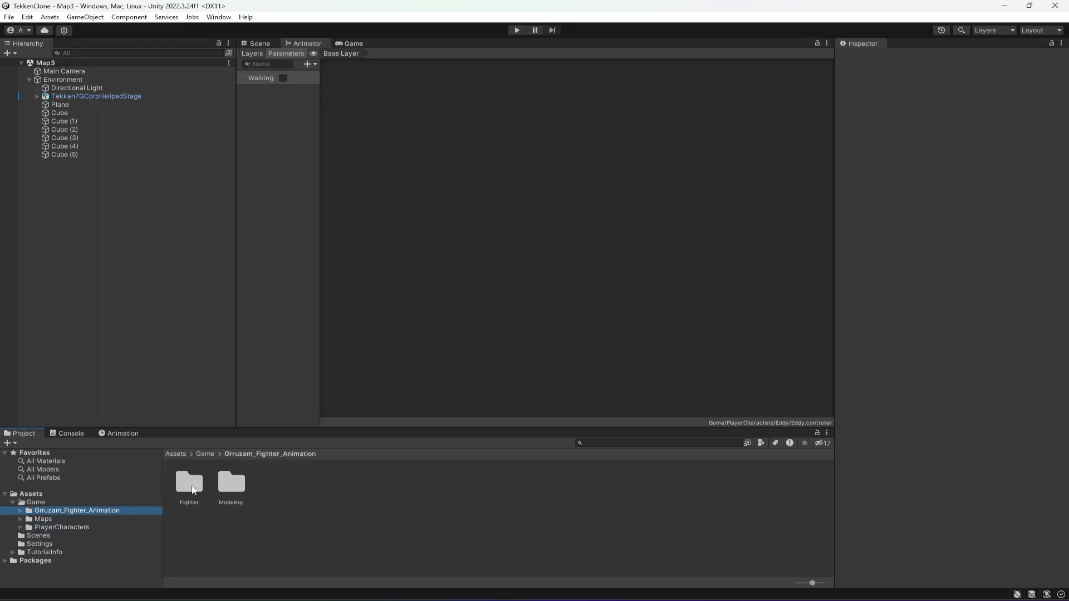
{"action": "double_click", "coordinate": [189, 483]}
{"action": "left_click", "coordinate": [273, 485]}
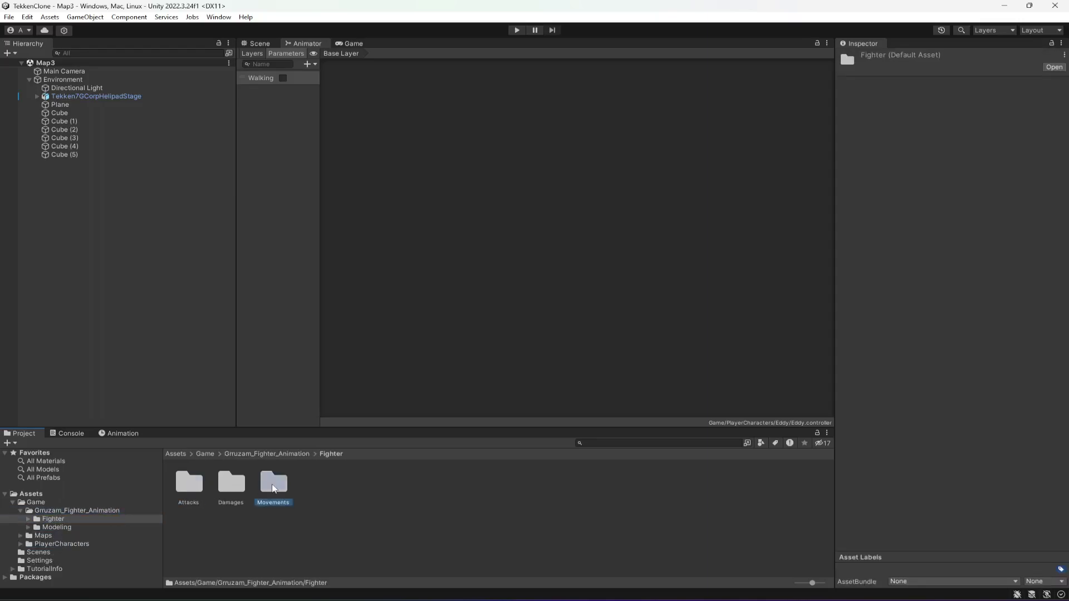
{"action": "double_click", "coordinate": [273, 489]}
{"action": "double_click", "coordinate": [190, 483]}
{"action": "left_click", "coordinate": [188, 482]}
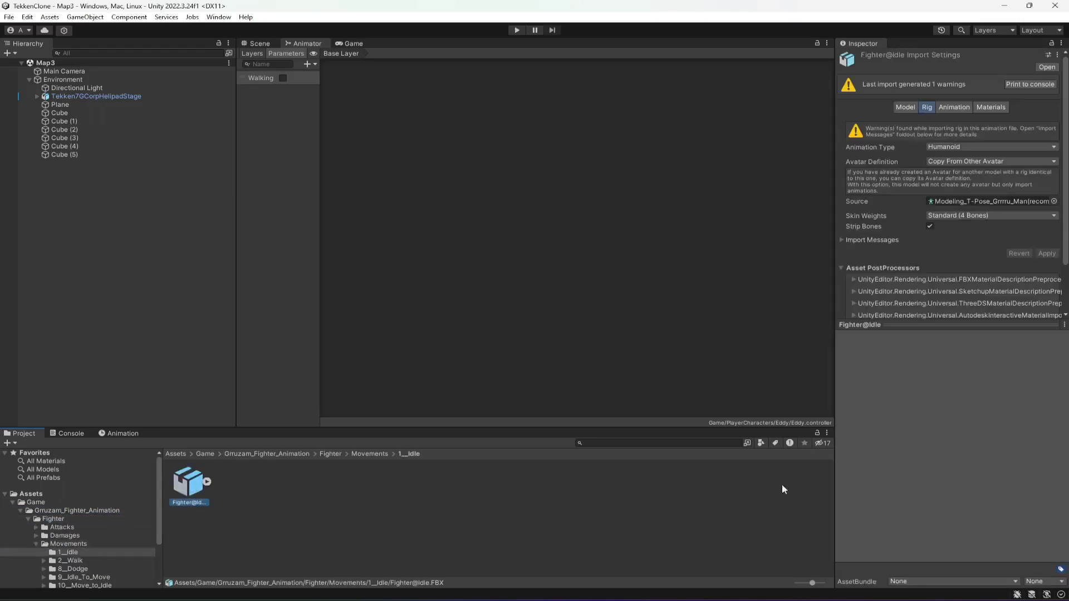
{"action": "left_click", "coordinate": [952, 108]}
{"action": "left_click", "coordinate": [843, 335]}
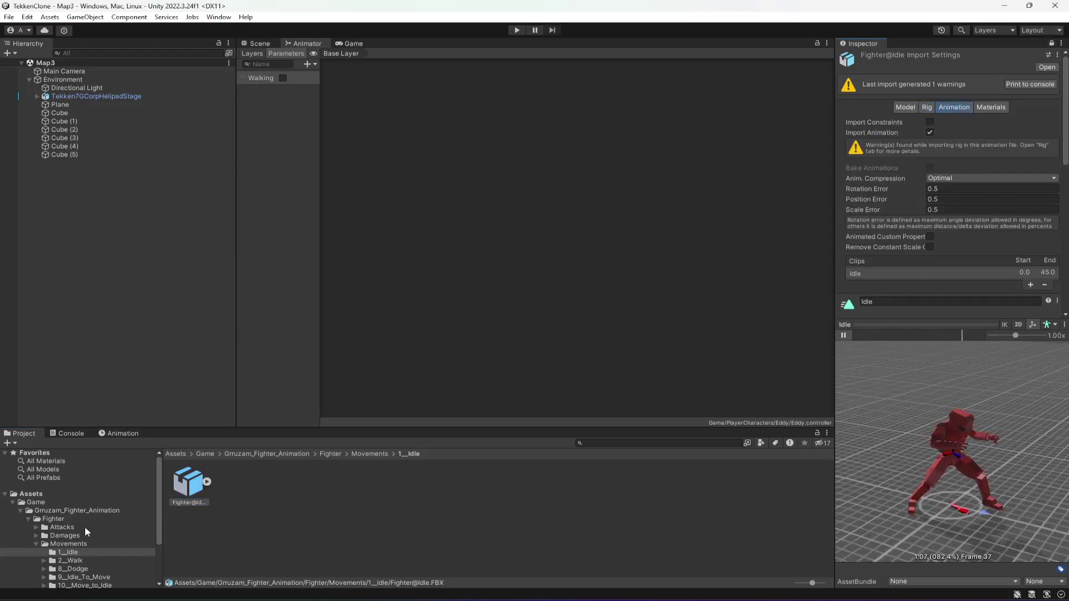
Preview the Idle animation on the Jin and King character models from the PlayerCharacters folder
{"action": "left_click", "coordinate": [21, 510]}
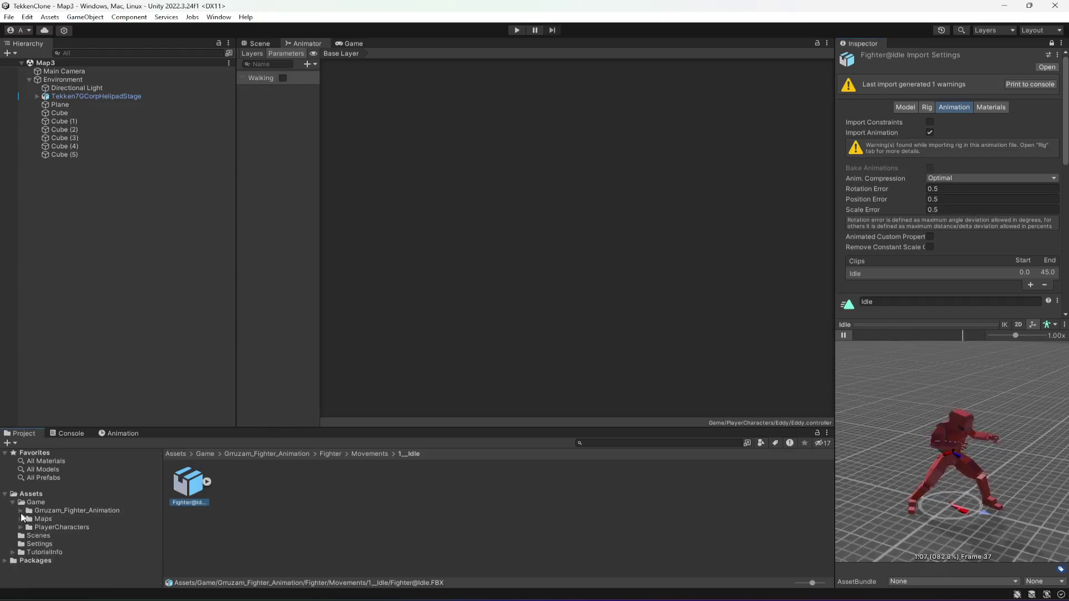
{"action": "left_click", "coordinate": [48, 527]}
{"action": "double_click", "coordinate": [273, 482]}
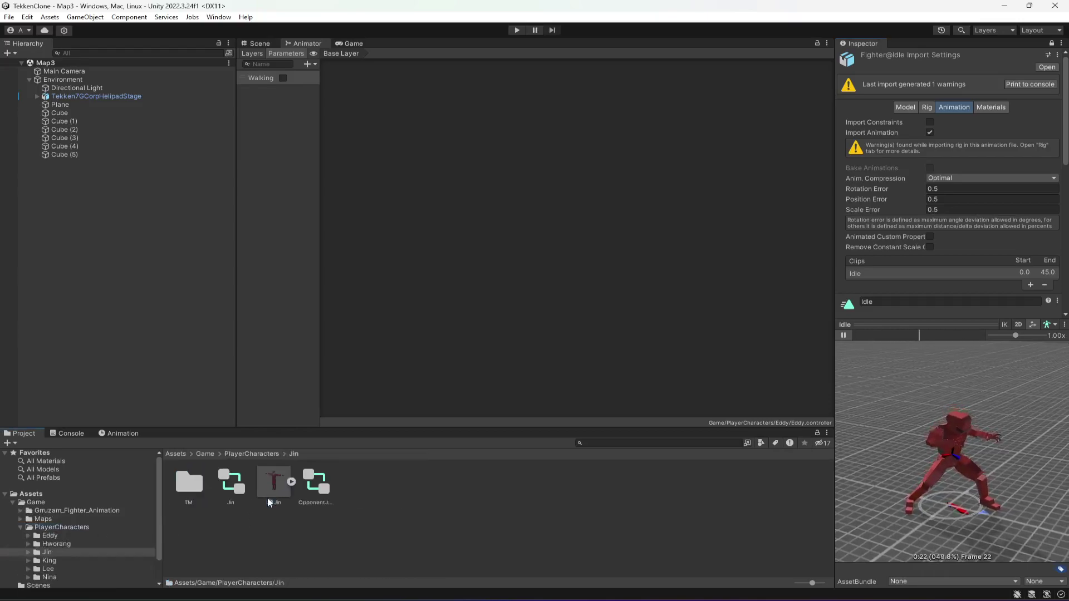
{"action": "left_click_drag", "start_coordinate": [989, 432], "coordinate": [986, 434]}
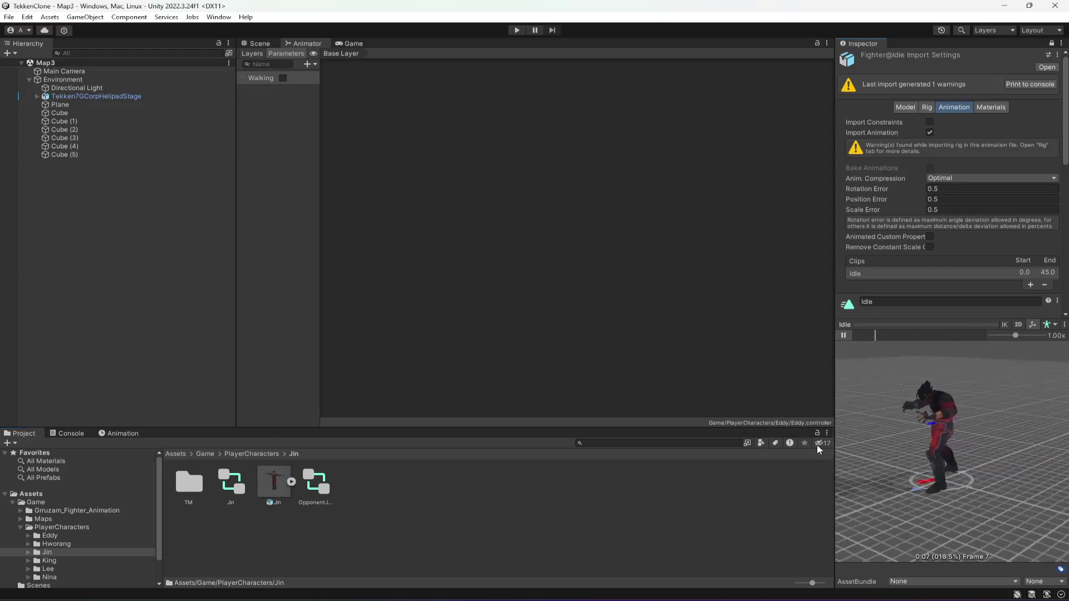
{"action": "left_click", "coordinate": [252, 454]}
{"action": "double_click", "coordinate": [316, 482]}
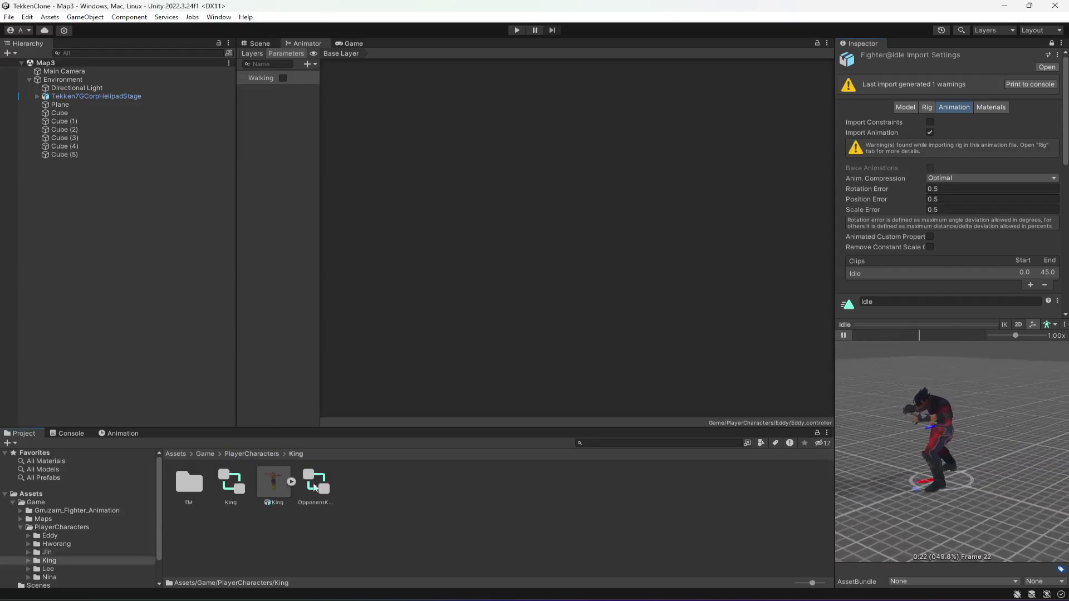
{"action": "left_click_drag", "start_coordinate": [274, 482], "coordinate": [918, 440]}
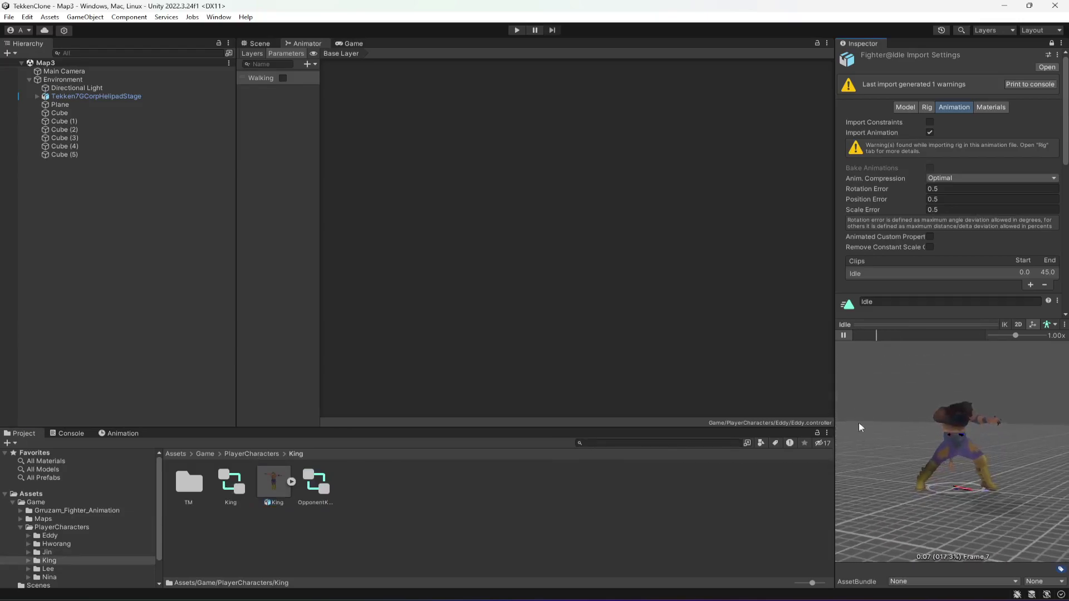
Unlock the Inspector and view the King and Eddy Animator Controllers
{"action": "left_click", "coordinate": [236, 482]}
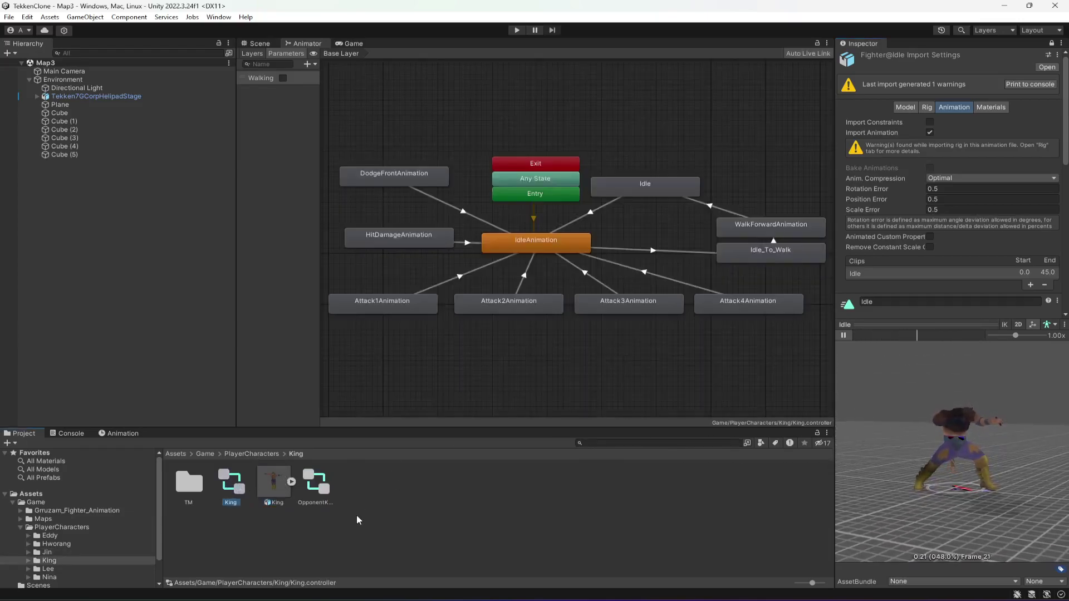
{"action": "left_click", "coordinate": [1051, 43]}
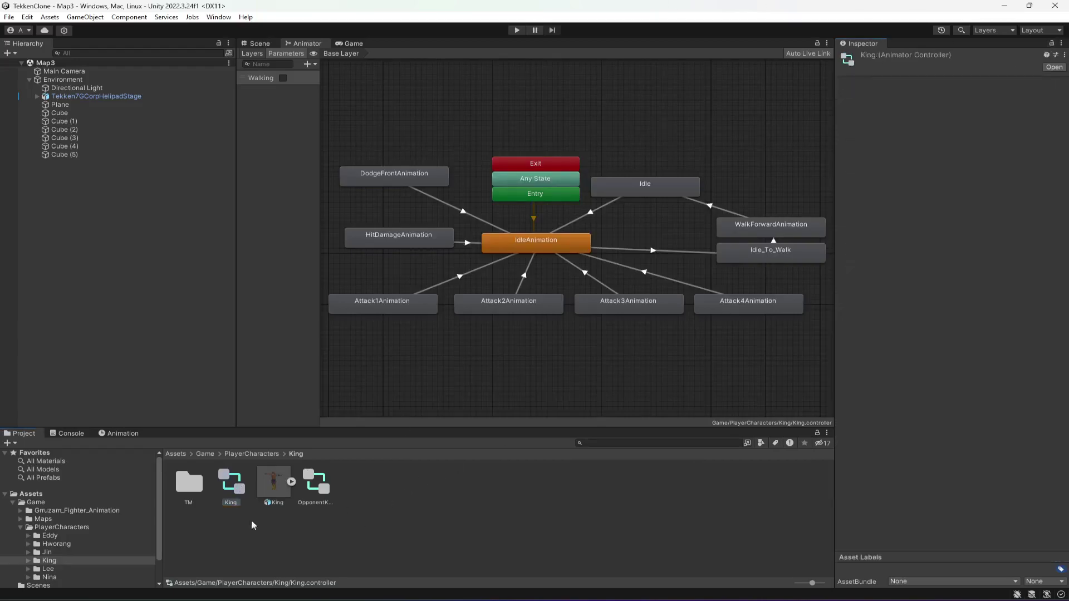
{"action": "left_click", "coordinate": [49, 535]}
{"action": "left_click", "coordinate": [236, 483]}
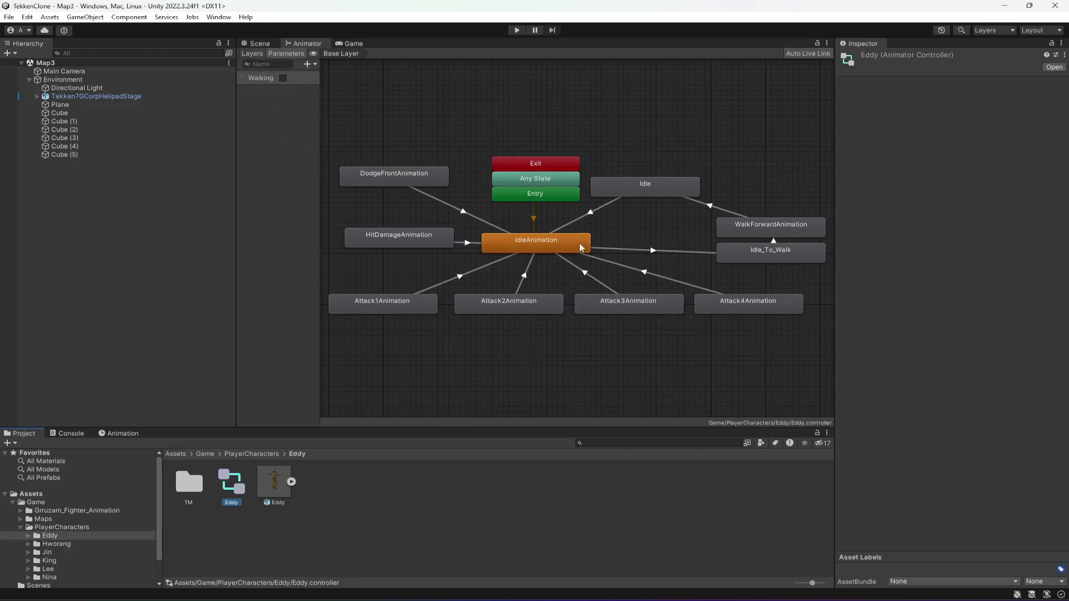
Inspect the motions assigned to the idle, walk, attack, hit damage and dodge states in Eddy's Animator Controller
{"action": "left_click", "coordinate": [649, 187]}
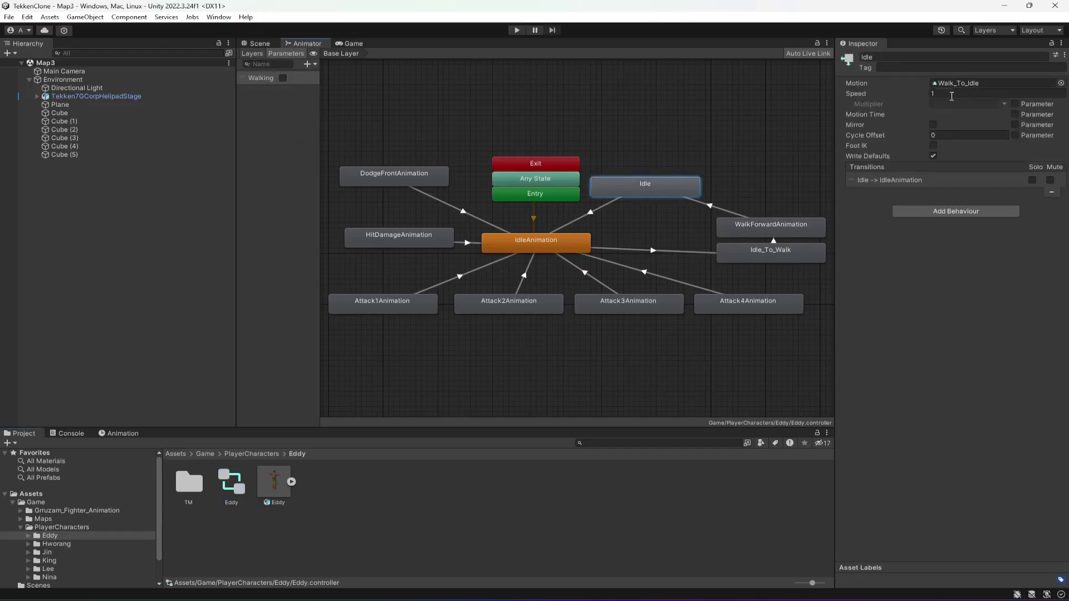
{"action": "left_click", "coordinate": [770, 229]}
{"action": "left_click", "coordinate": [763, 260]}
{"action": "left_click", "coordinate": [738, 309]}
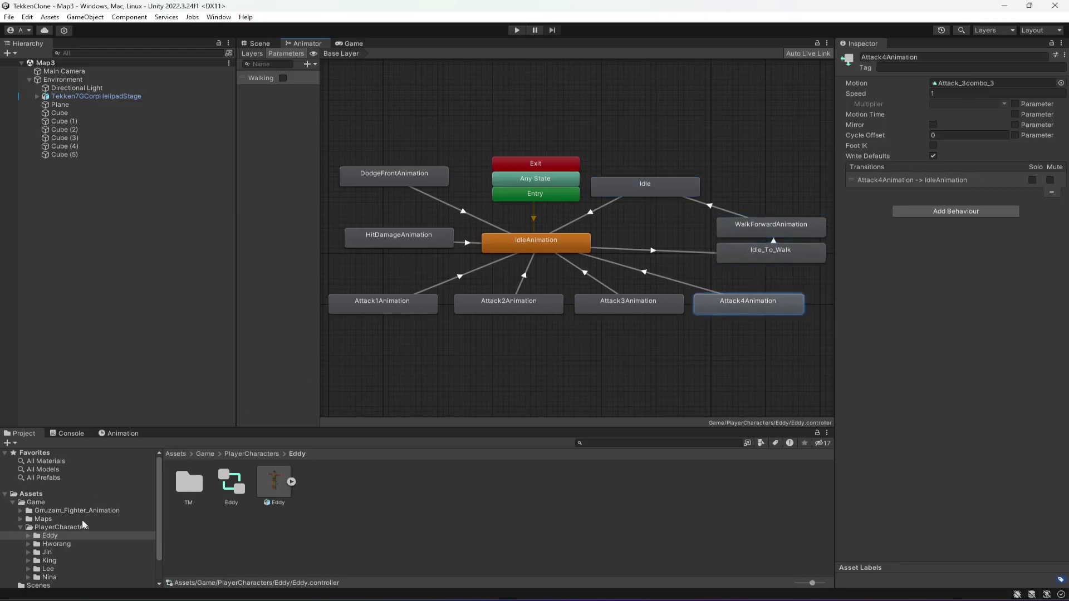
{"action": "left_click", "coordinate": [606, 303]}
{"action": "left_click", "coordinate": [509, 305]}
{"action": "left_click", "coordinate": [409, 303]}
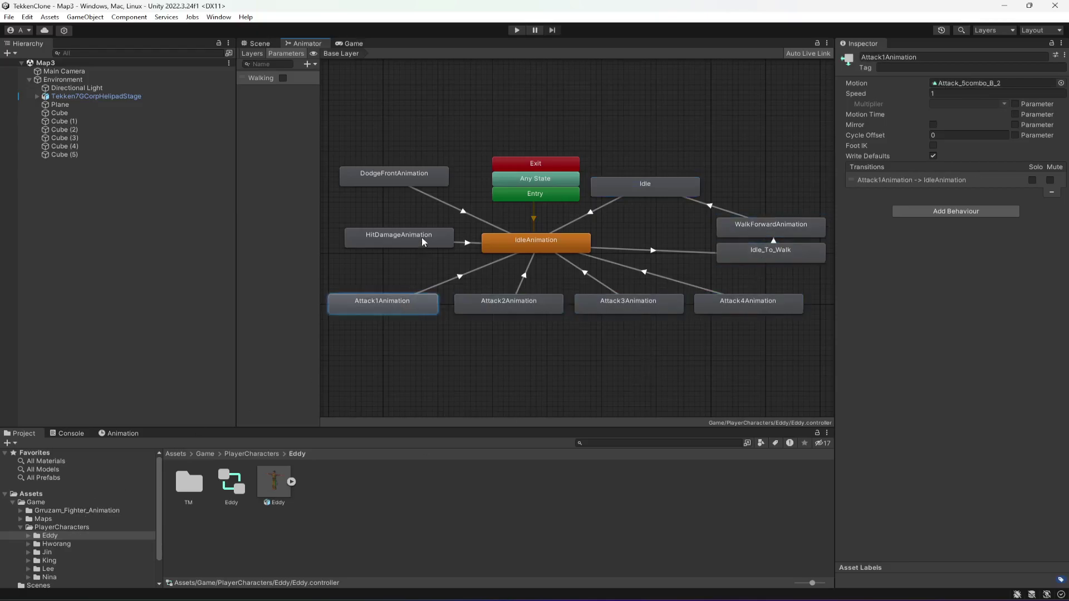
{"action": "left_click", "coordinate": [422, 237]}
{"action": "left_click", "coordinate": [418, 176]}
{"action": "left_click", "coordinate": [541, 252]}
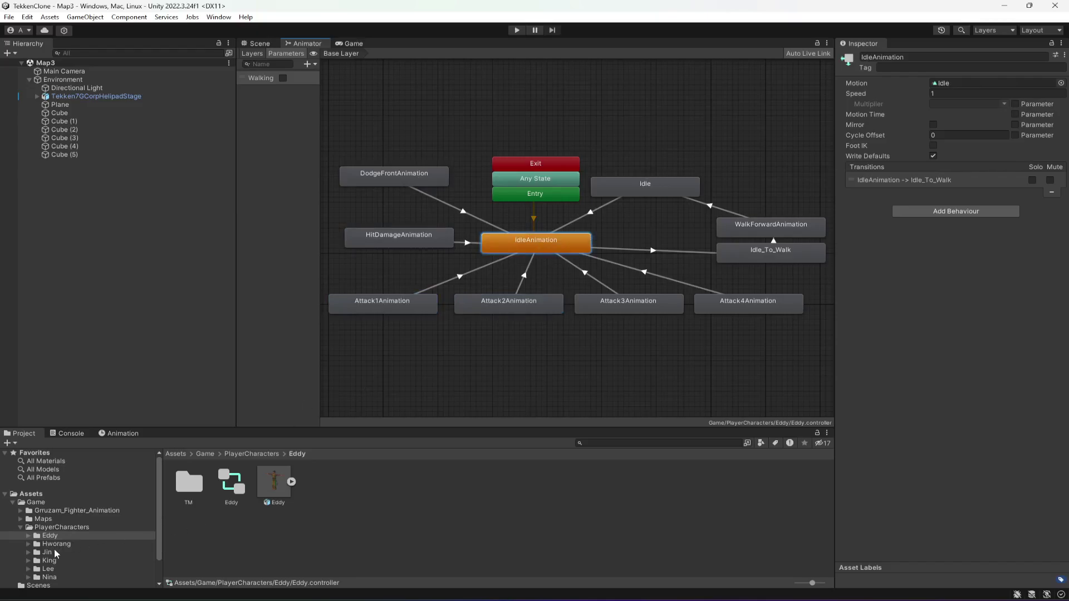
Compare the state graphs of the Hworang, Eddy and King Animator Controllers in their character folders
{"action": "left_click", "coordinate": [56, 544]}
{"action": "left_click", "coordinate": [219, 488]}
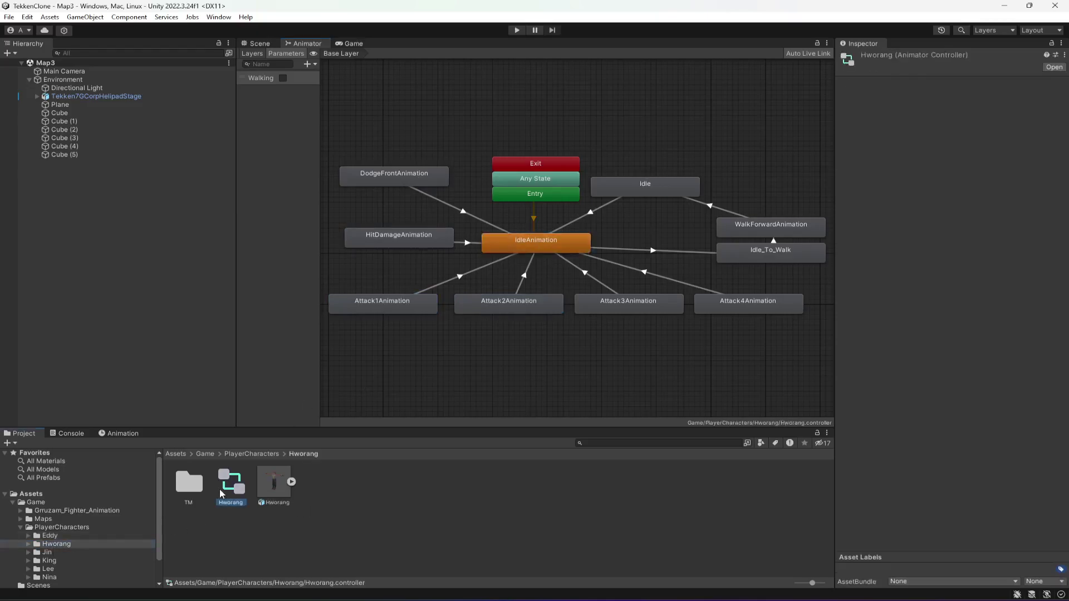
{"action": "left_click", "coordinate": [67, 551]}
{"action": "left_click", "coordinate": [55, 536]}
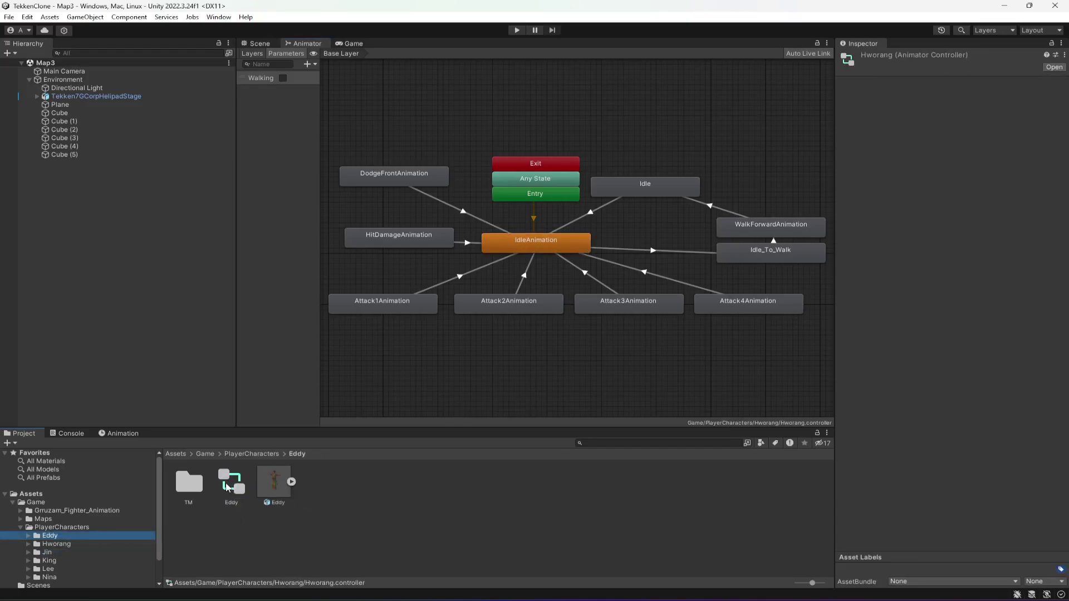
{"action": "left_click", "coordinate": [227, 488]}
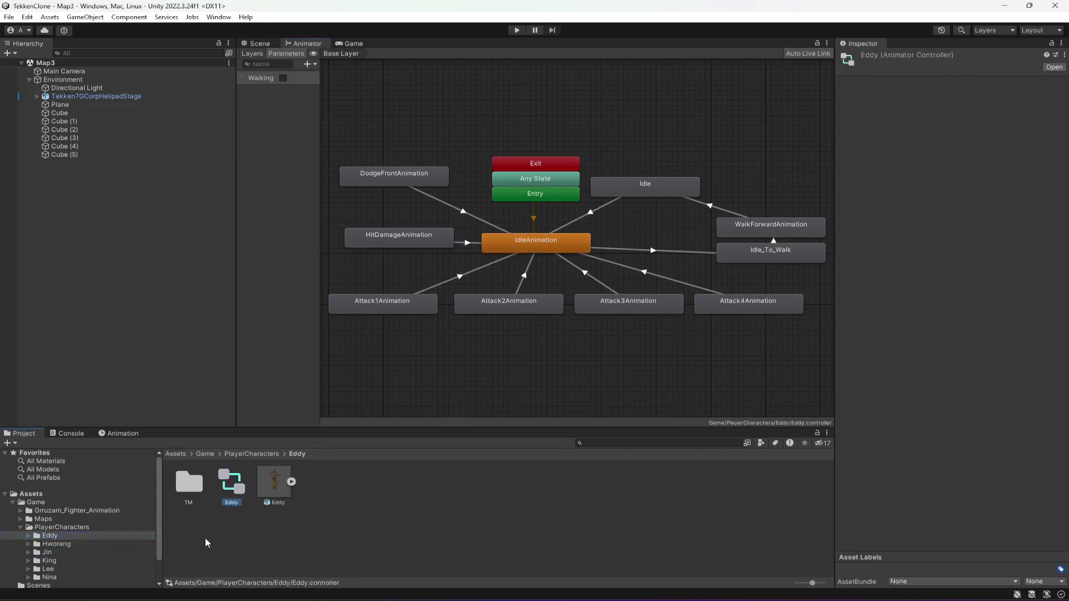
{"action": "left_click", "coordinate": [65, 545]}
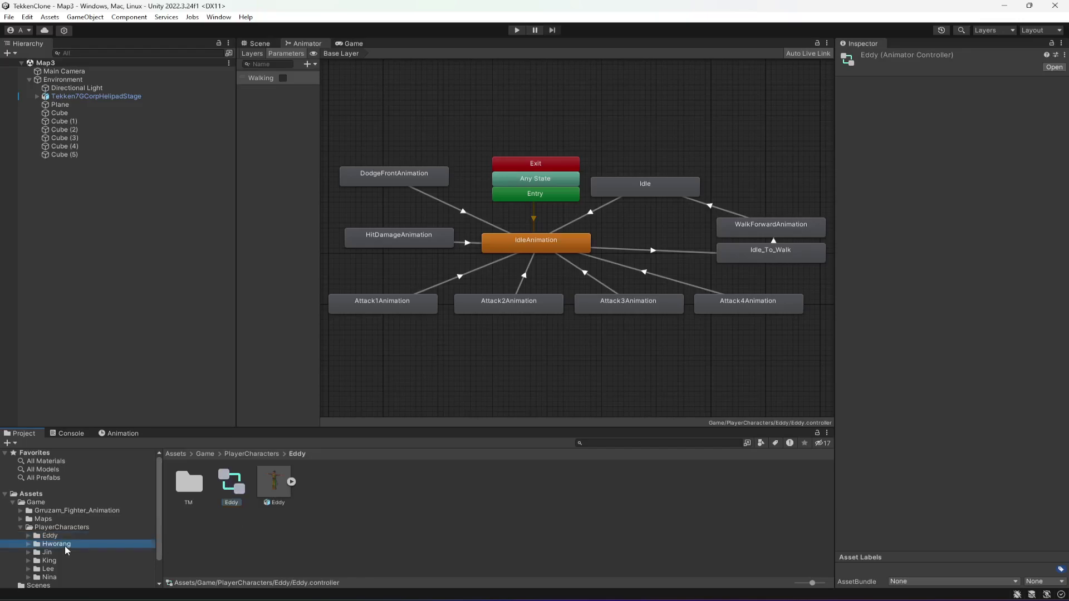
{"action": "left_click", "coordinate": [56, 553]}
{"action": "left_click", "coordinate": [54, 560]}
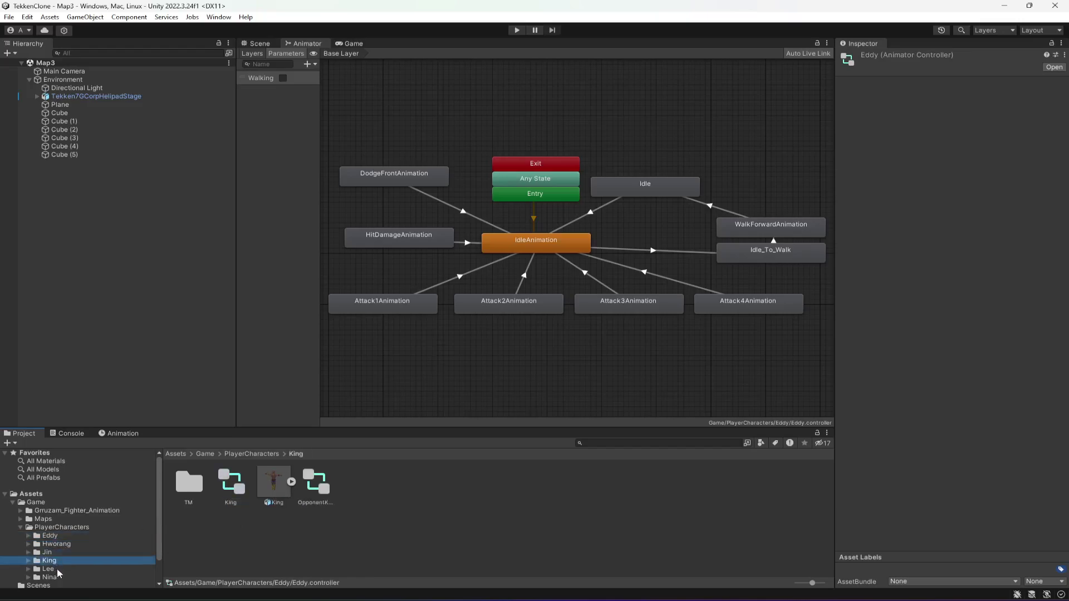
{"action": "left_click", "coordinate": [238, 489]}
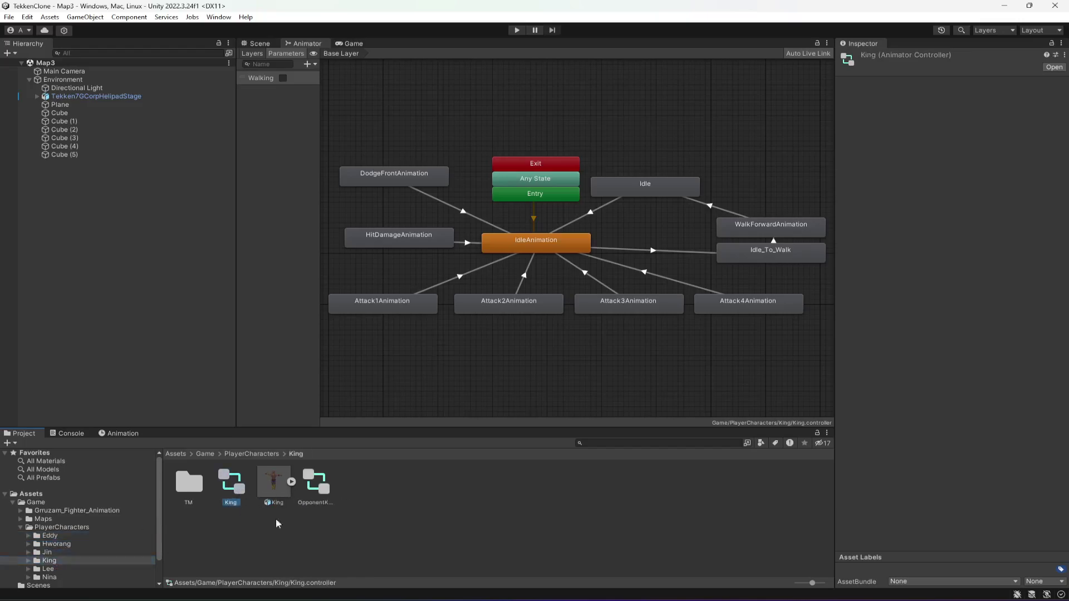
Compare the OpponentJin and Jin Animator Controllers, check OpponentJin's IdleAnimation state, and return to the Eddy folder
{"action": "left_click", "coordinate": [64, 551]}
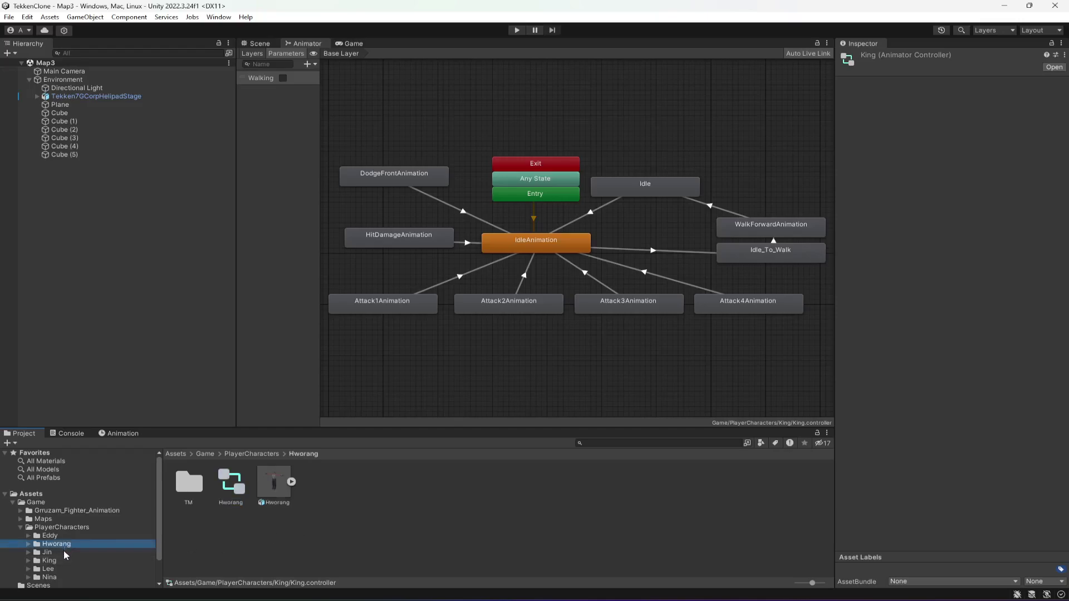
{"action": "left_click", "coordinate": [318, 492]}
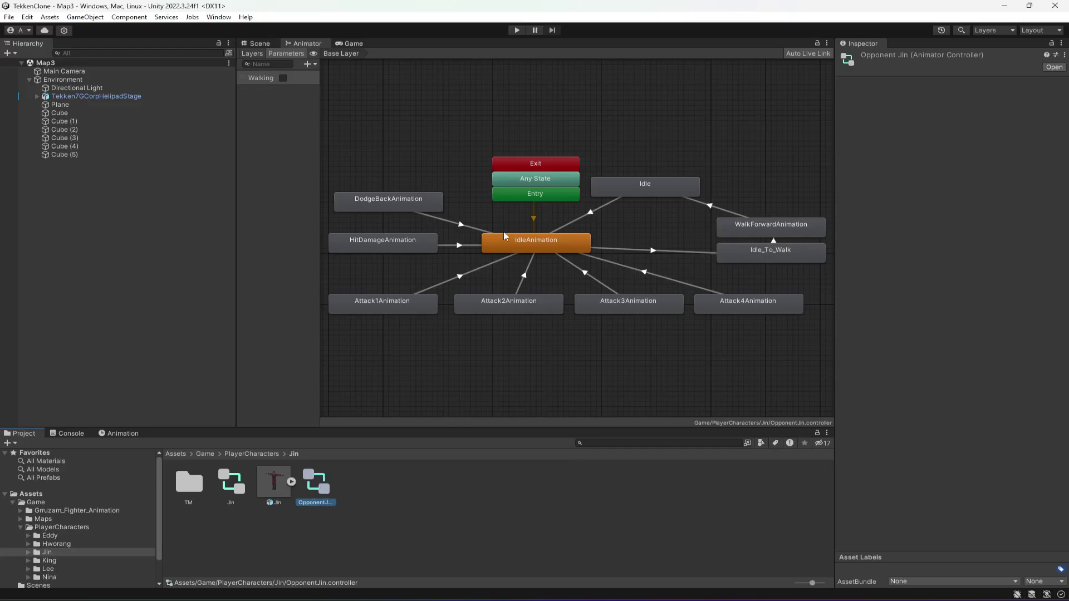
{"action": "left_click", "coordinate": [526, 241]}
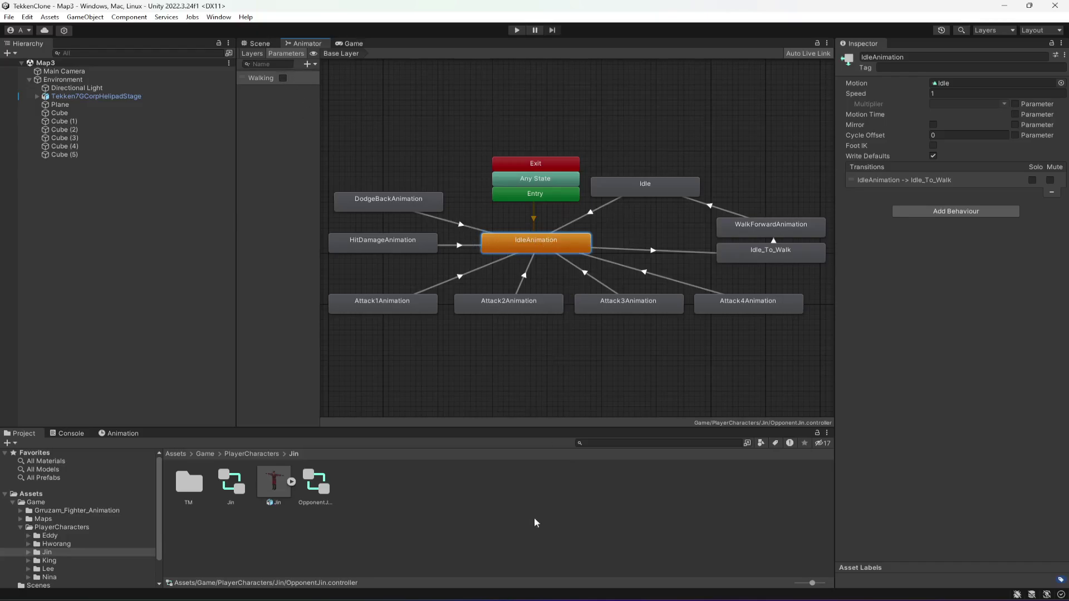
{"action": "left_click", "coordinate": [230, 482]}
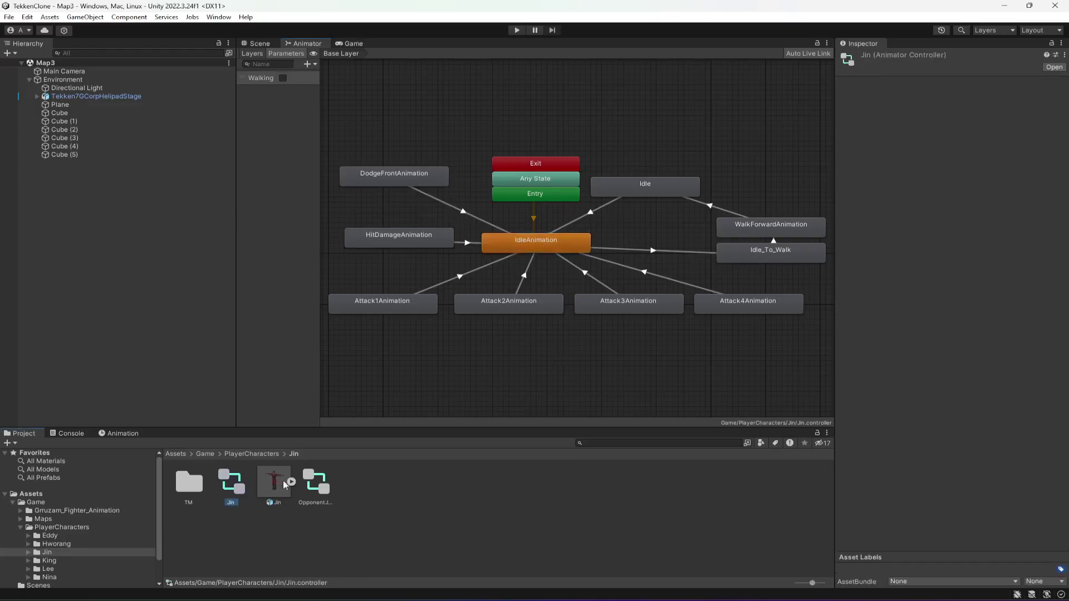
{"action": "left_click", "coordinate": [315, 484]}
{"action": "left_click", "coordinate": [227, 491]}
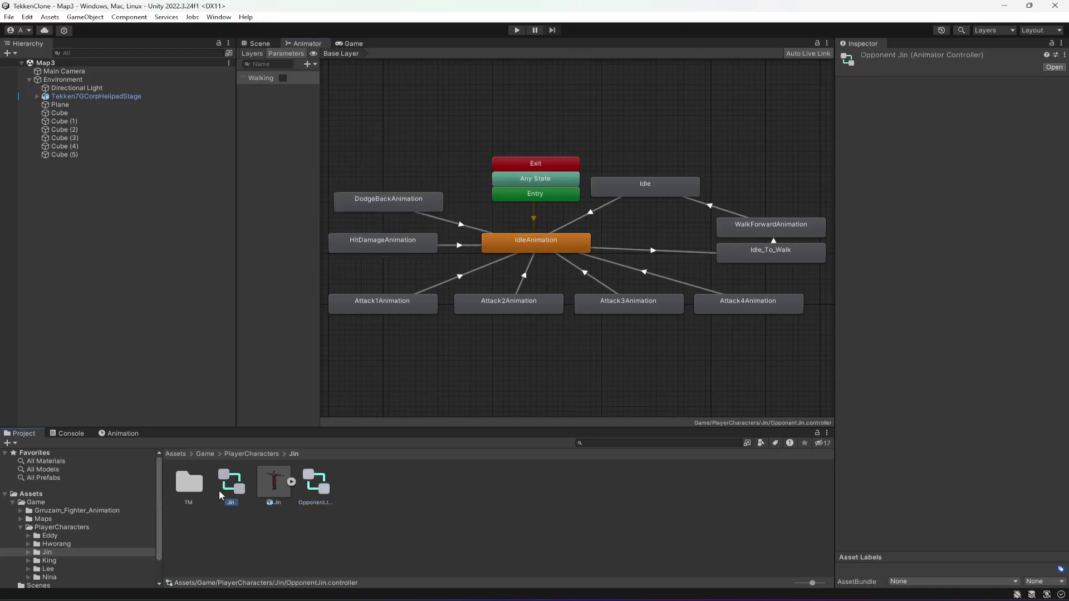
{"action": "left_click", "coordinate": [50, 535]}
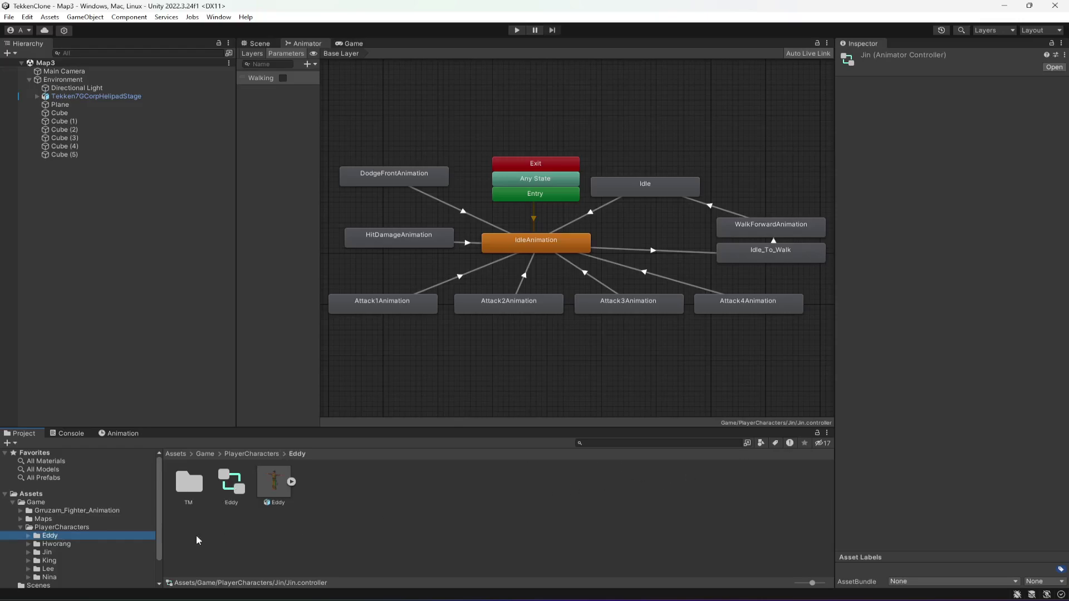
Browse the contents of the Hworang, Jin, King, Lee and Nina character folders
{"action": "left_click", "coordinate": [56, 544]}
{"action": "left_click", "coordinate": [59, 552]}
{"action": "left_click", "coordinate": [53, 560]}
{"action": "left_click", "coordinate": [50, 569]}
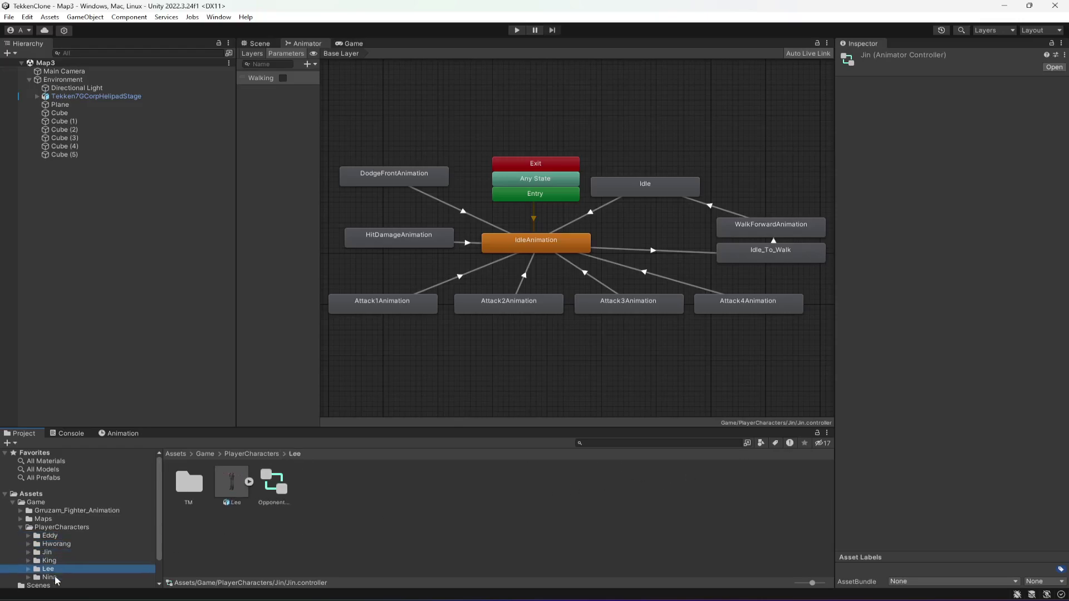
{"action": "left_click", "coordinate": [52, 577]}
Check the Animation Type and Avatar Definition in the Nina model's Rig import settings
{"action": "left_click", "coordinate": [270, 504]}
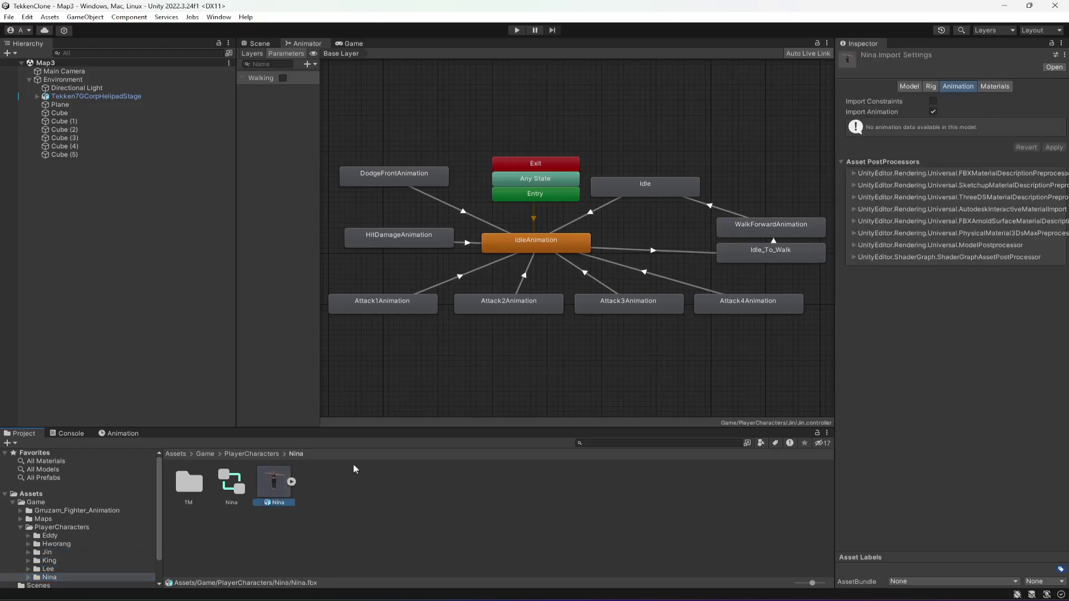
{"action": "left_click", "coordinate": [930, 87]}
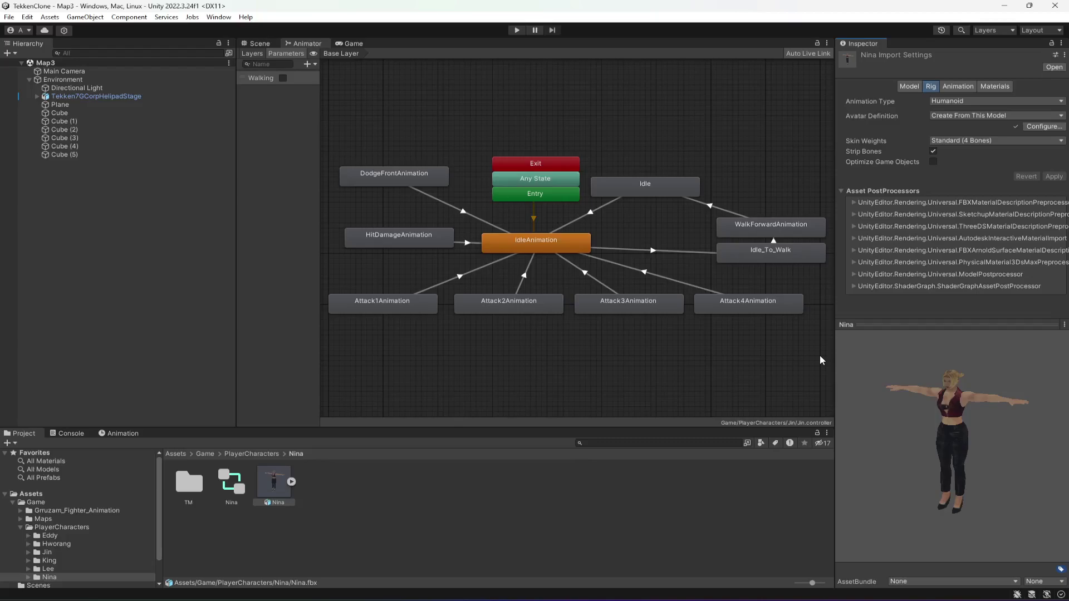
{"action": "left_click", "coordinate": [282, 487], "text": "ctrl"}
{"action": "left_click", "coordinate": [270, 477]}
{"action": "left_click", "coordinate": [949, 100]}
{"action": "left_click", "coordinate": [930, 179]}
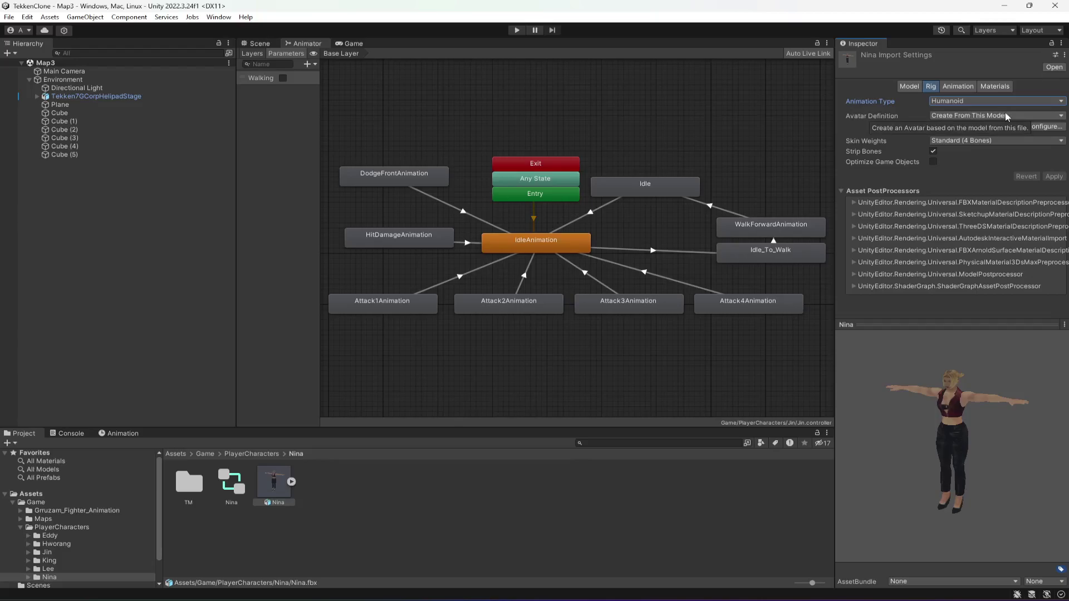
Check the Avatar Definition and source avatar in the Rig settings of Fighter@Idle in the Fighter pack's Movements/1__Idle folder
{"action": "left_click", "coordinate": [65, 509]}
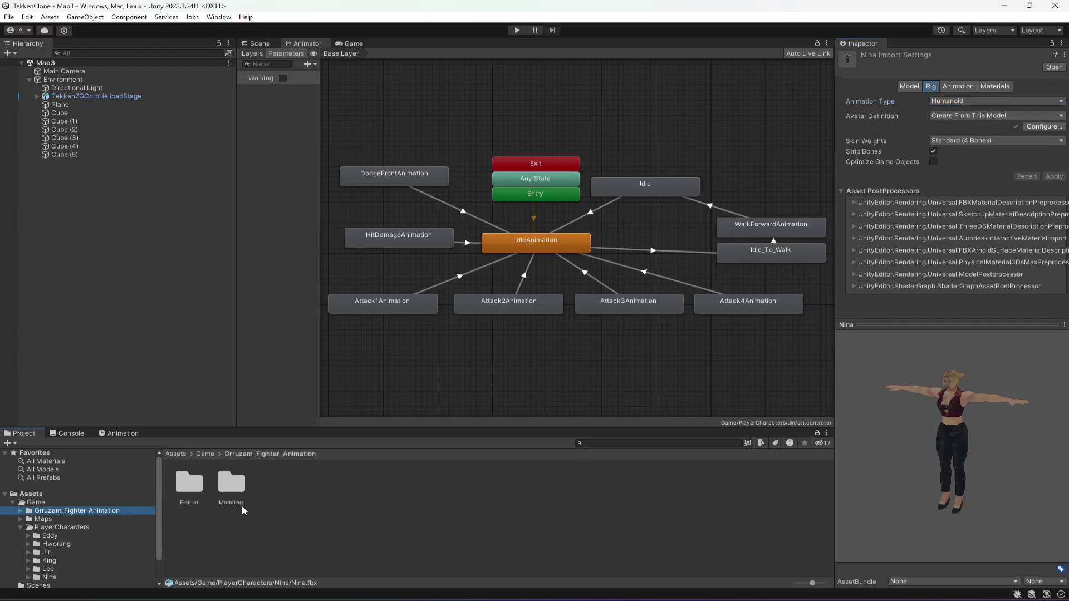
{"action": "double_click", "coordinate": [188, 493]}
{"action": "double_click", "coordinate": [272, 484]}
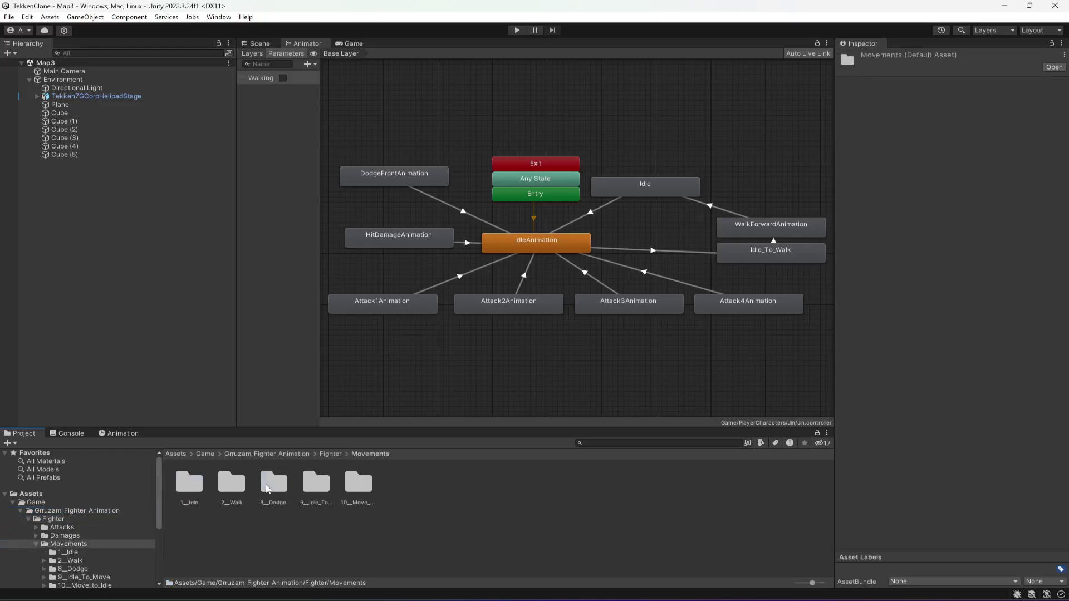
{"action": "double_click", "coordinate": [191, 492]}
{"action": "left_click", "coordinate": [188, 495]}
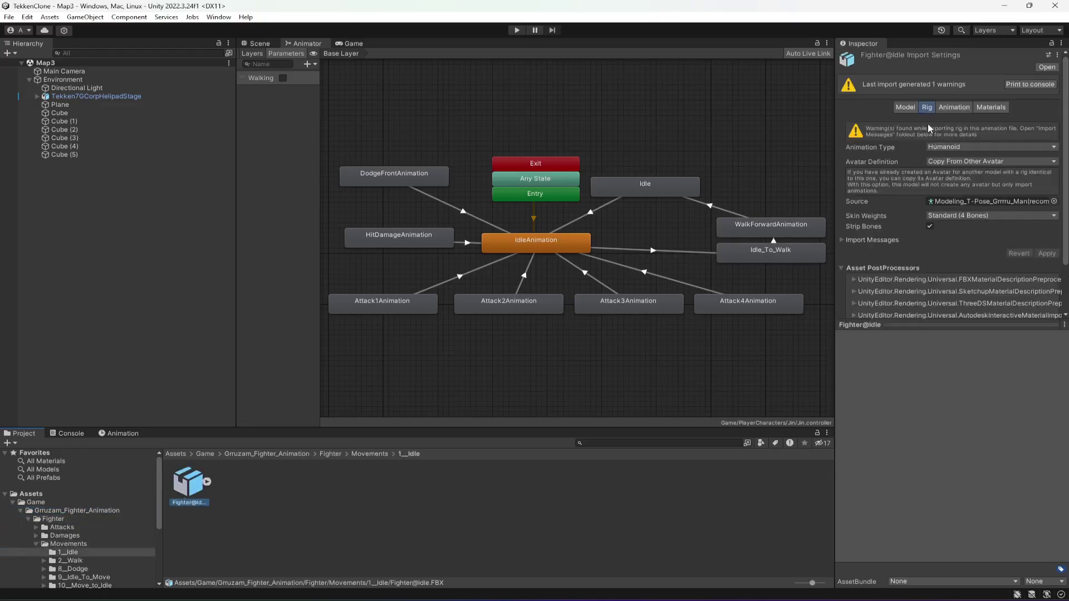
{"action": "left_click", "coordinate": [941, 162]}
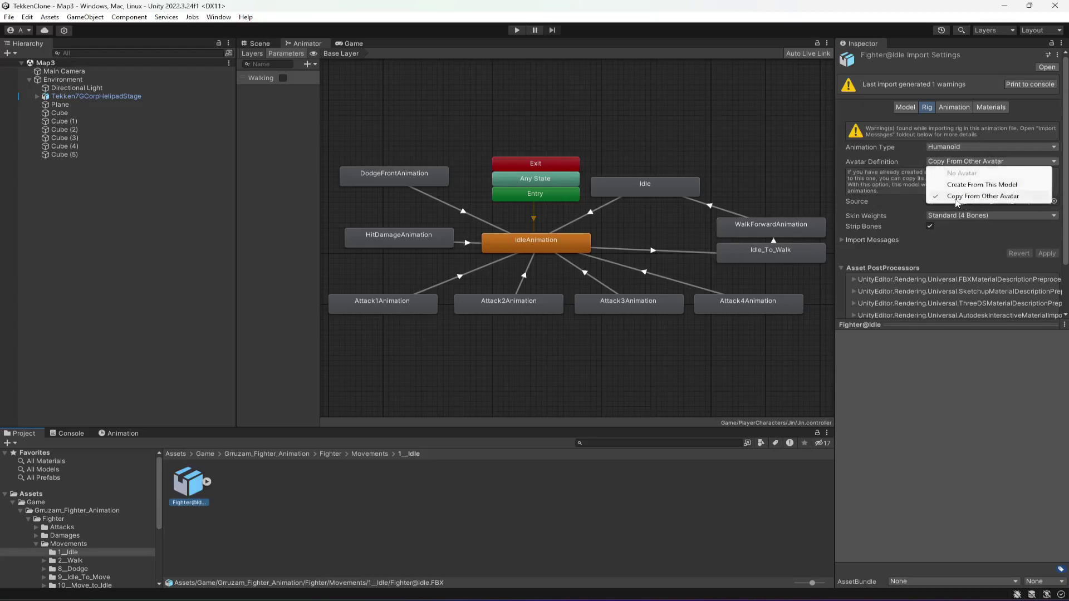
{"action": "left_click", "coordinate": [1029, 198]}
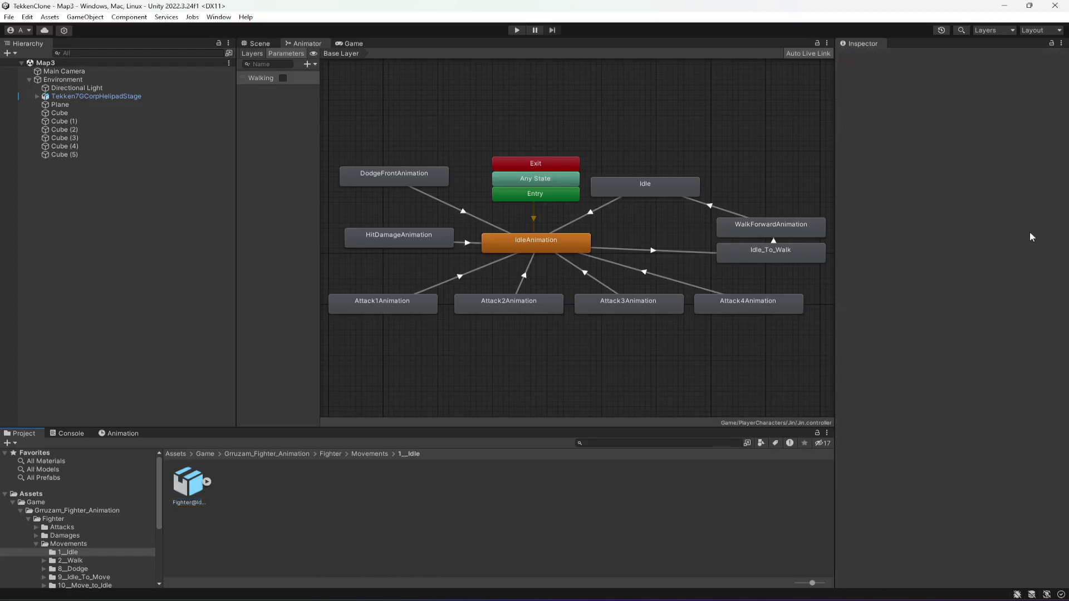
{"action": "left_click", "coordinate": [180, 493]}
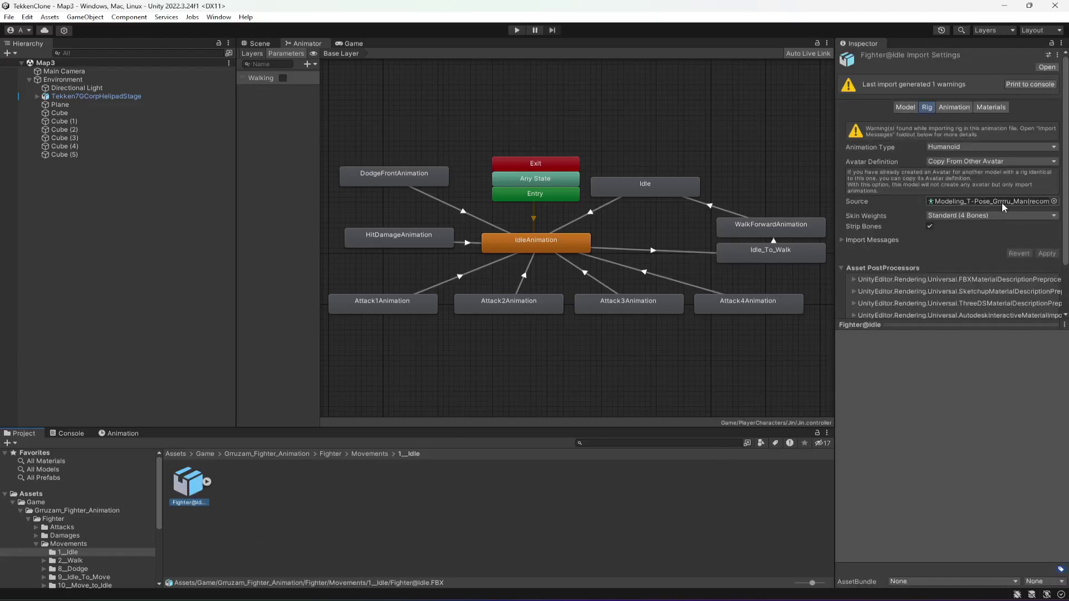
{"action": "left_click", "coordinate": [432, 500]}
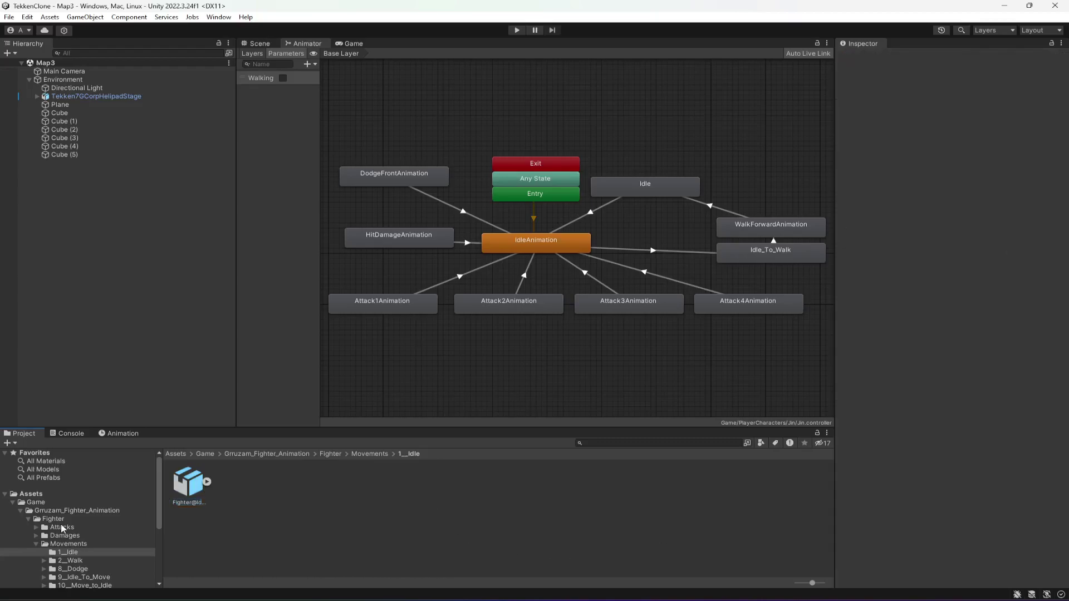
Collapse the Grruzam_Fighter_Animation folders and show Eddy's Animator Controller from the PlayerCharacters/Eddy folder
{"action": "left_click", "coordinate": [35, 544]}
{"action": "left_click", "coordinate": [20, 510]}
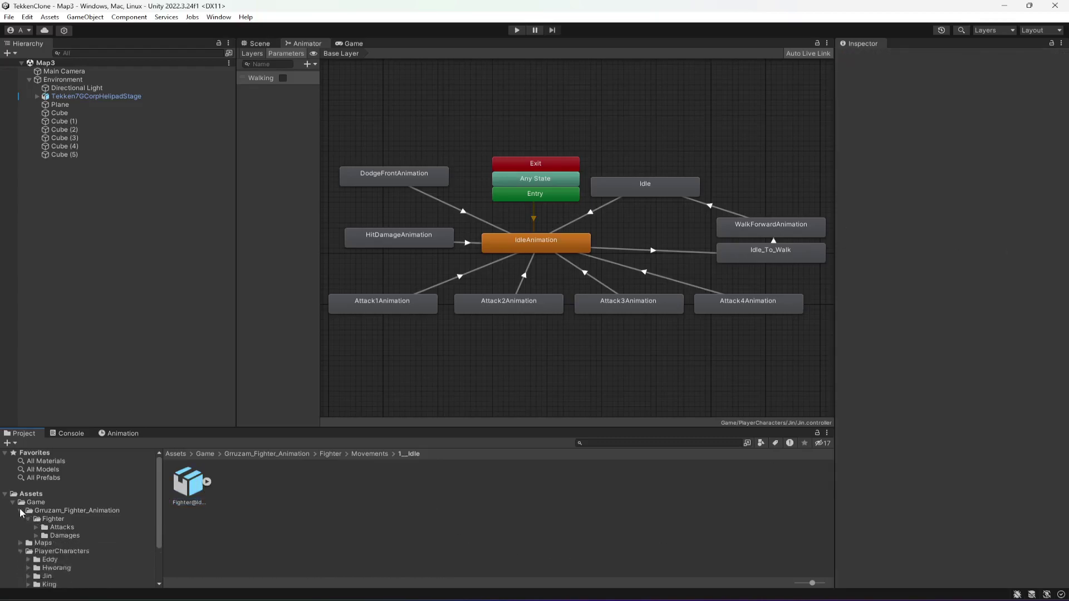
{"action": "left_click", "coordinate": [21, 527]}
{"action": "left_click", "coordinate": [56, 534]}
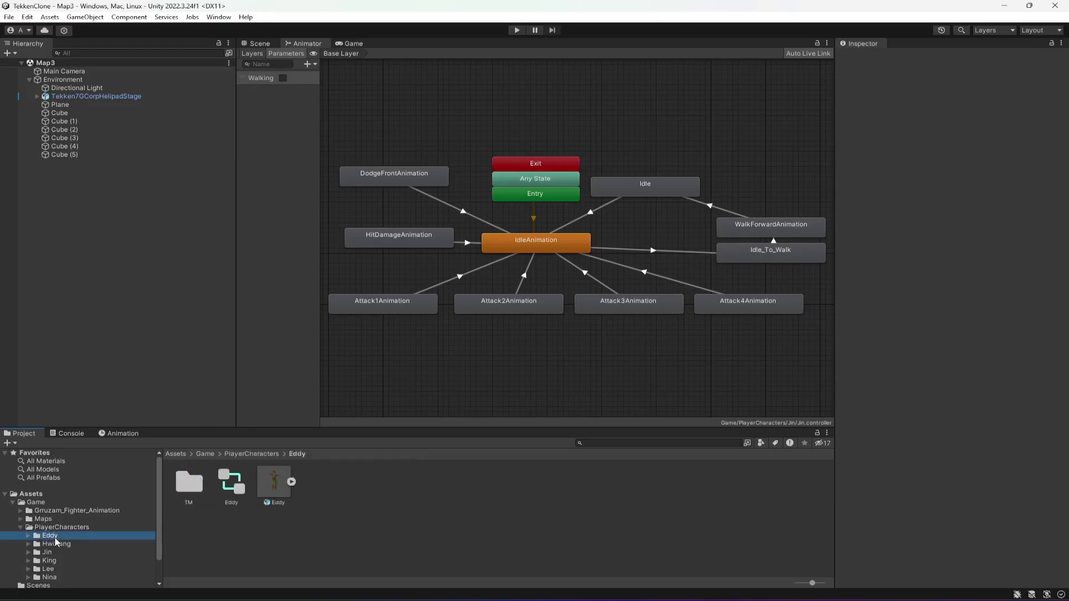
{"action": "left_click", "coordinate": [231, 493]}
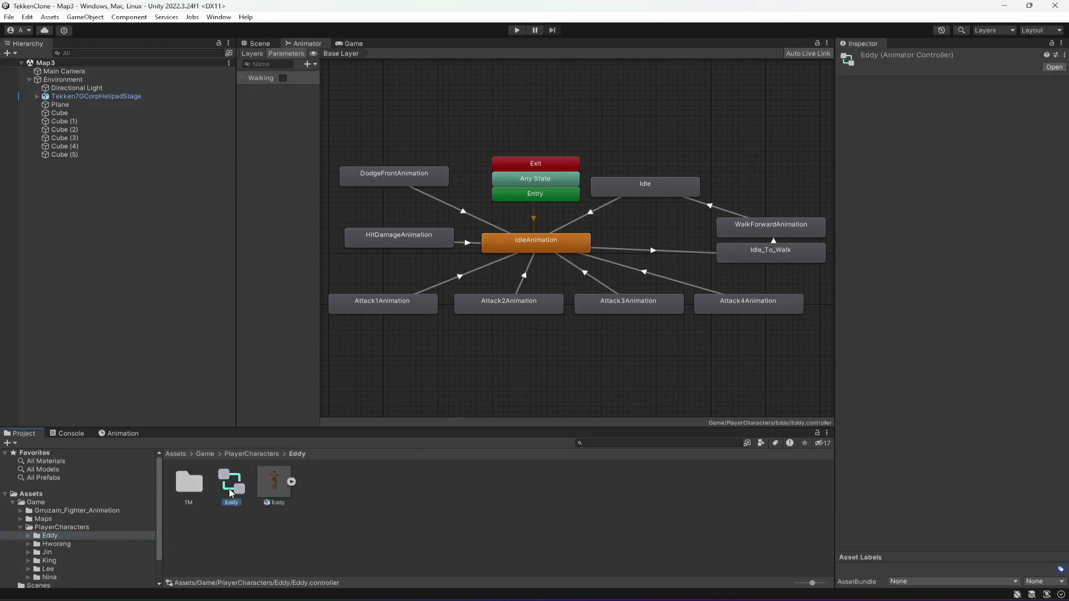
Inspect Eddy's IdleAnimation state and view the parameter types that can be added to the controller
{"action": "left_click", "coordinate": [546, 239]}
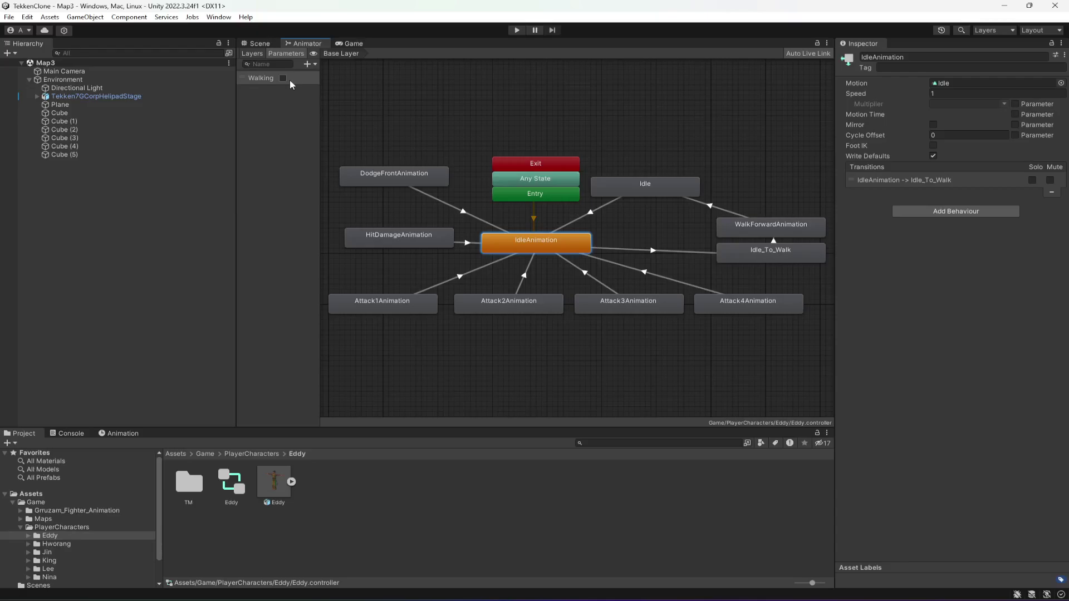
{"action": "left_click", "coordinate": [309, 63]}
{"action": "left_click", "coordinate": [323, 117]}
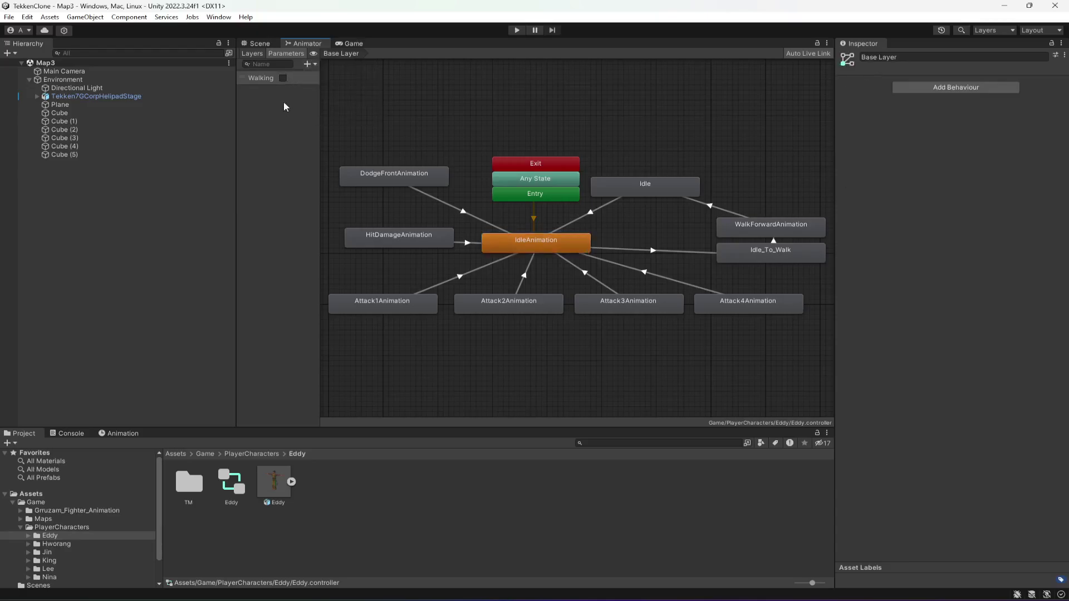
{"action": "left_click", "coordinate": [514, 251]}
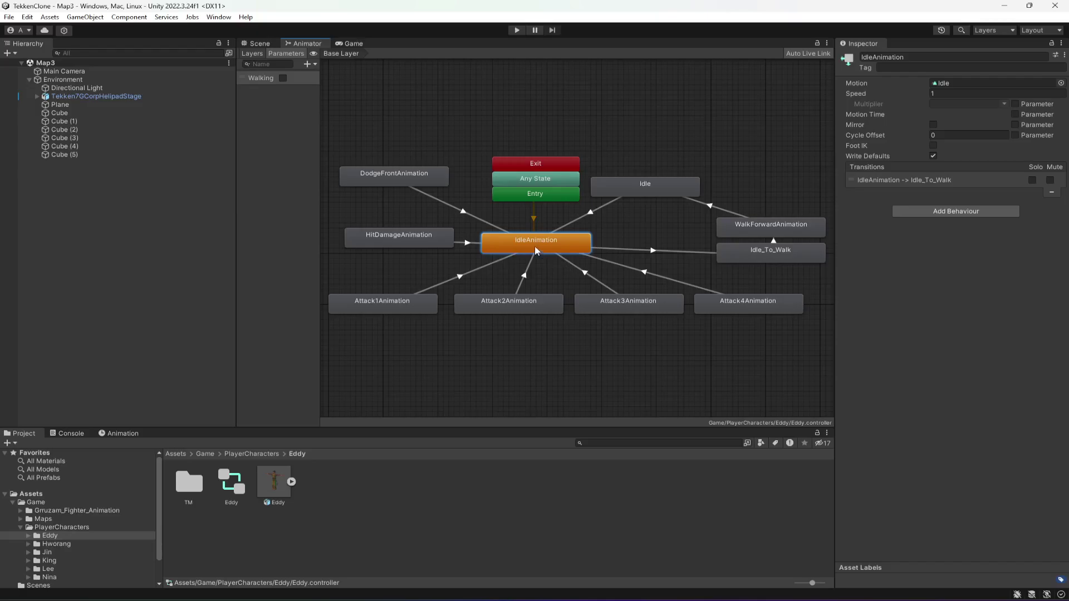
Preview the animation clips behind Eddy's Attack1Animation, Attack2Animation, Attack3Animation and Attack4Animation states
{"action": "left_click", "coordinate": [411, 310]}
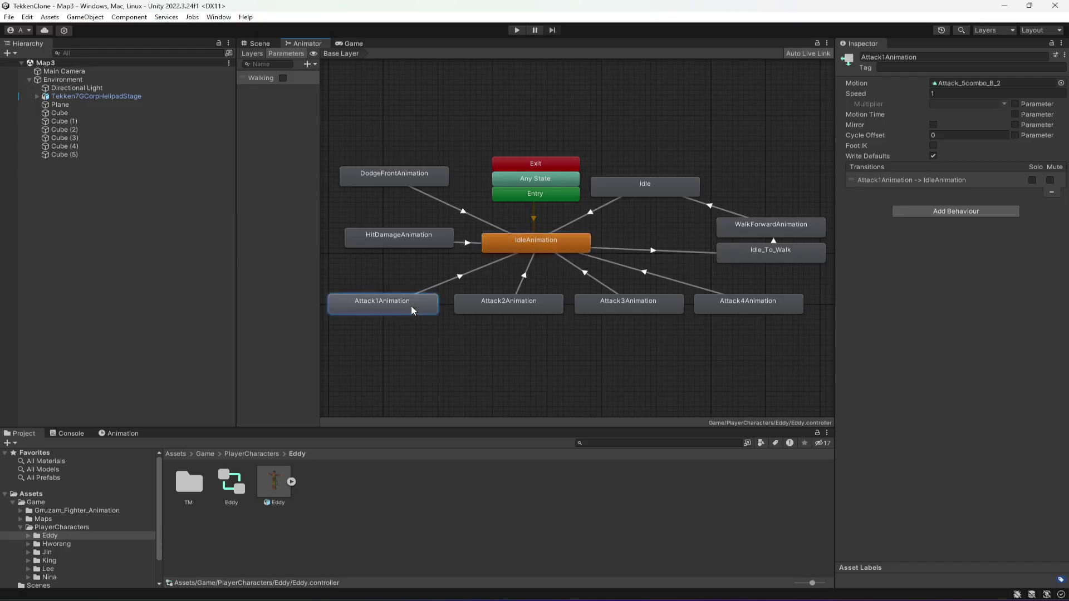
{"action": "double_click", "coordinate": [375, 309]}
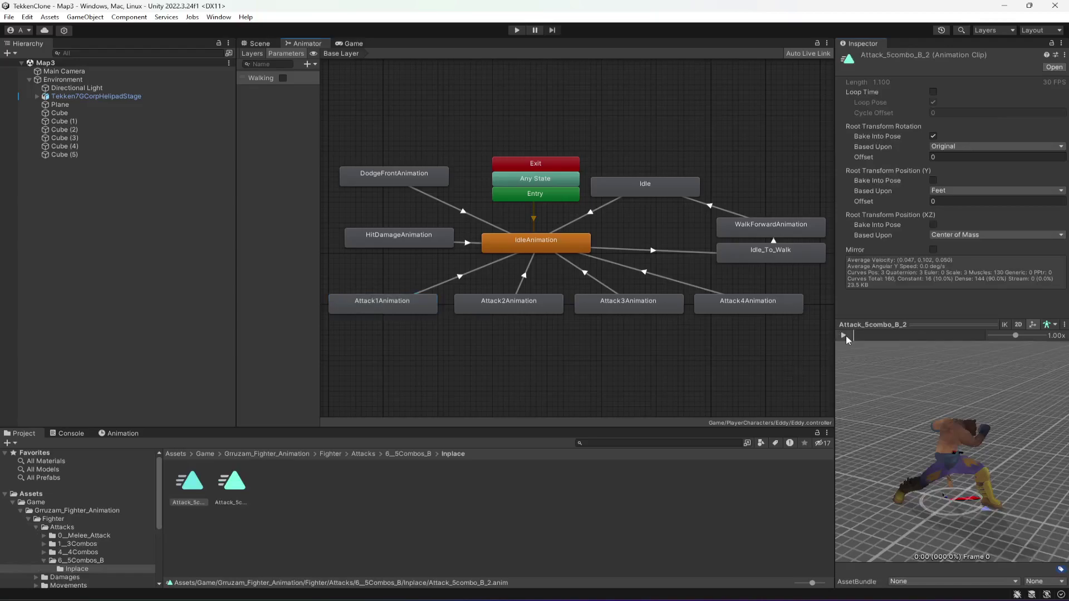
{"action": "left_click", "coordinate": [844, 335]}
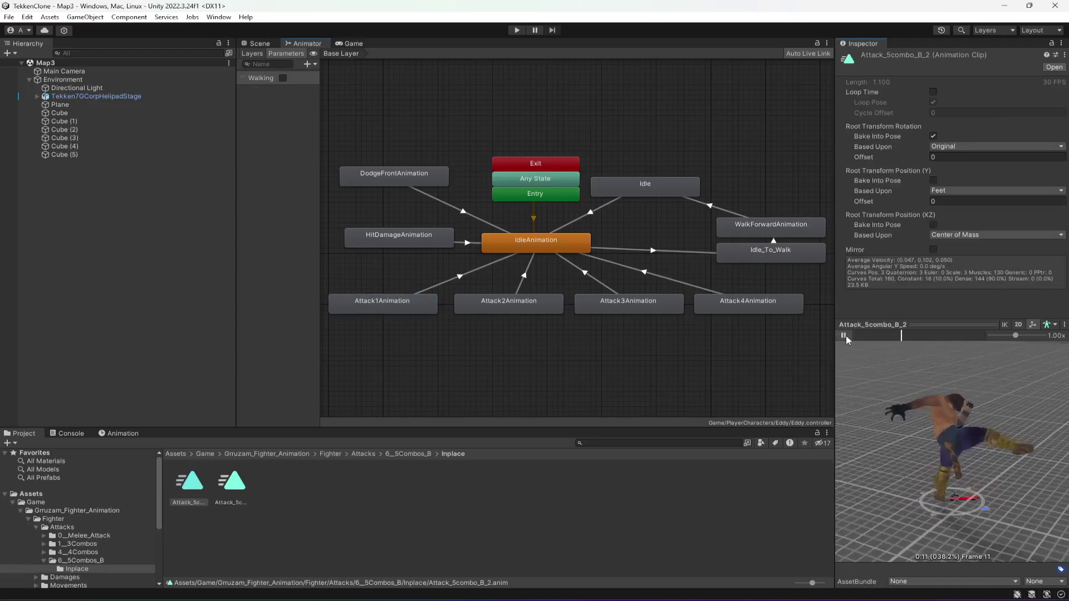
{"action": "double_click", "coordinate": [534, 303]}
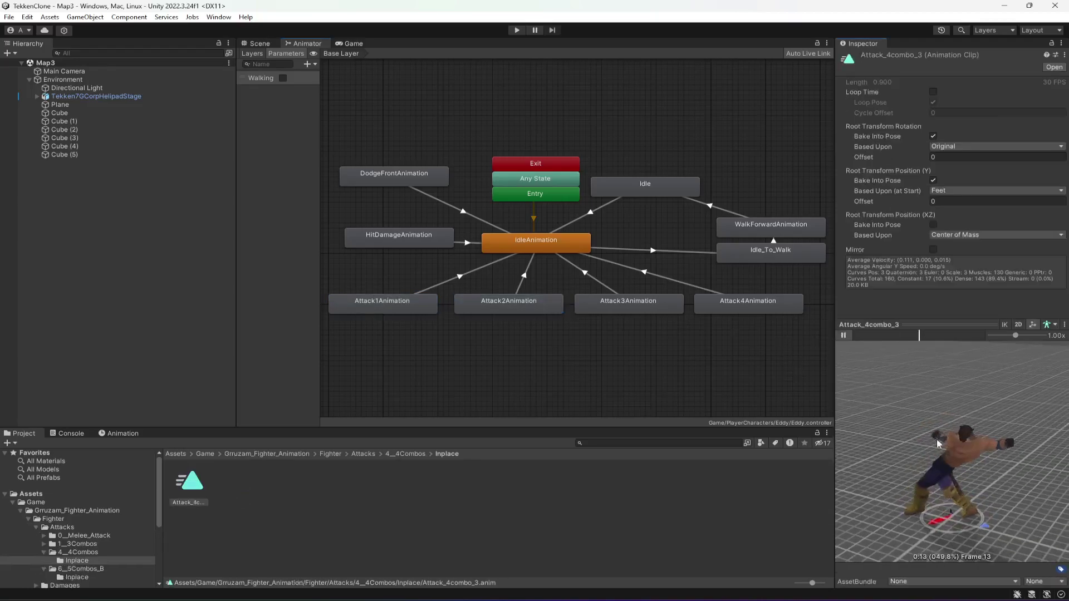
{"action": "double_click", "coordinate": [640, 310]}
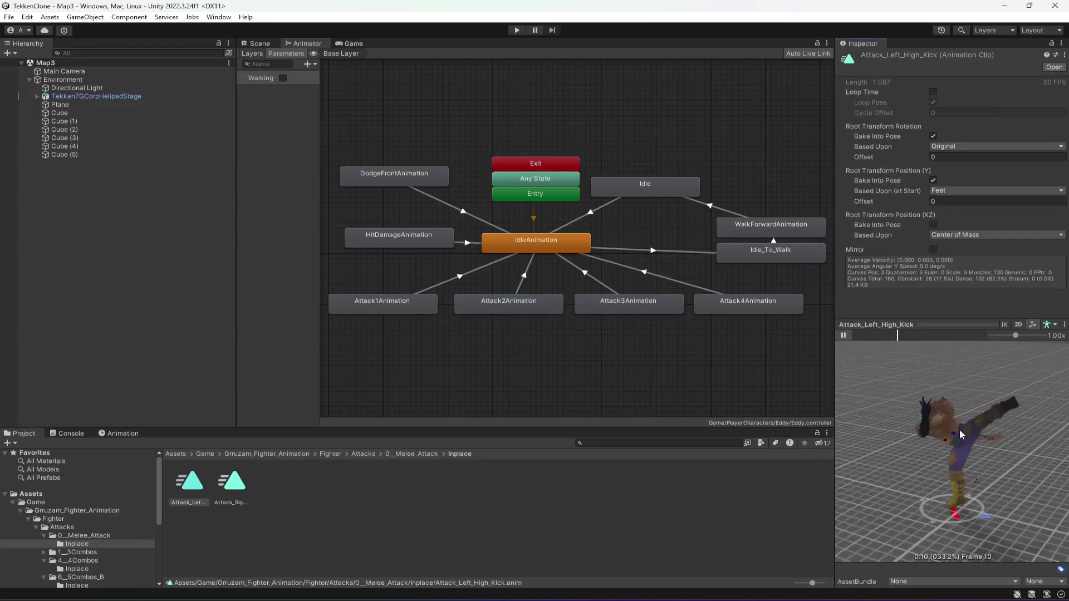
{"action": "double_click", "coordinate": [724, 308]}
{"action": "left_click", "coordinate": [844, 335]}
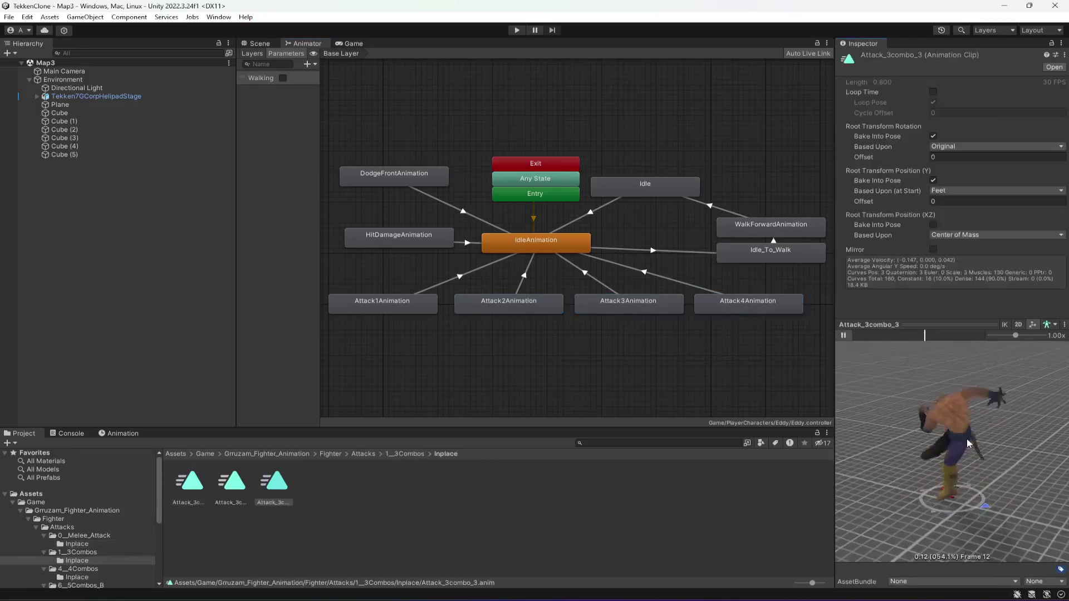
Preview the clips of Eddy's HitDamageAnimation, DodgeFrontAnimation, Idle_To_Walk, WalkForwardAnimation, Idle and IdleAnimation states
{"action": "double_click", "coordinate": [419, 243]}
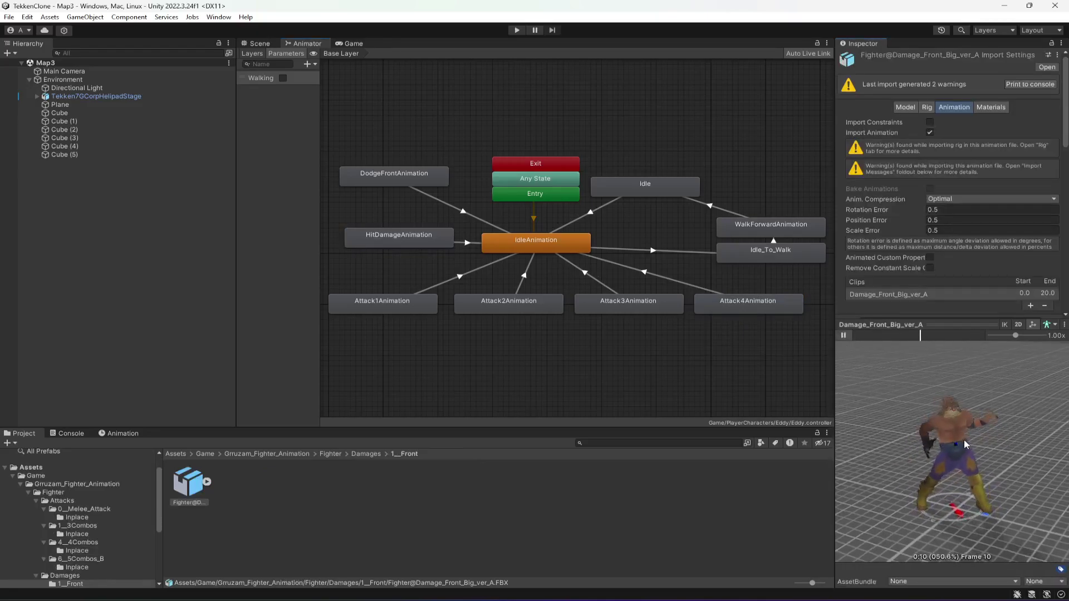
{"action": "double_click", "coordinate": [369, 179]}
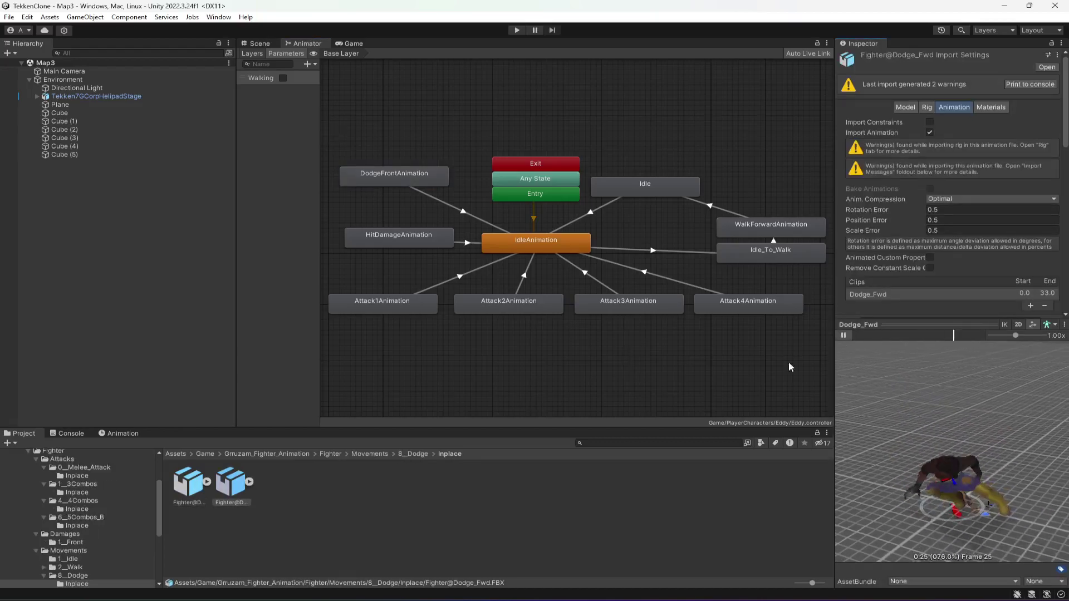
{"action": "double_click", "coordinate": [770, 252]}
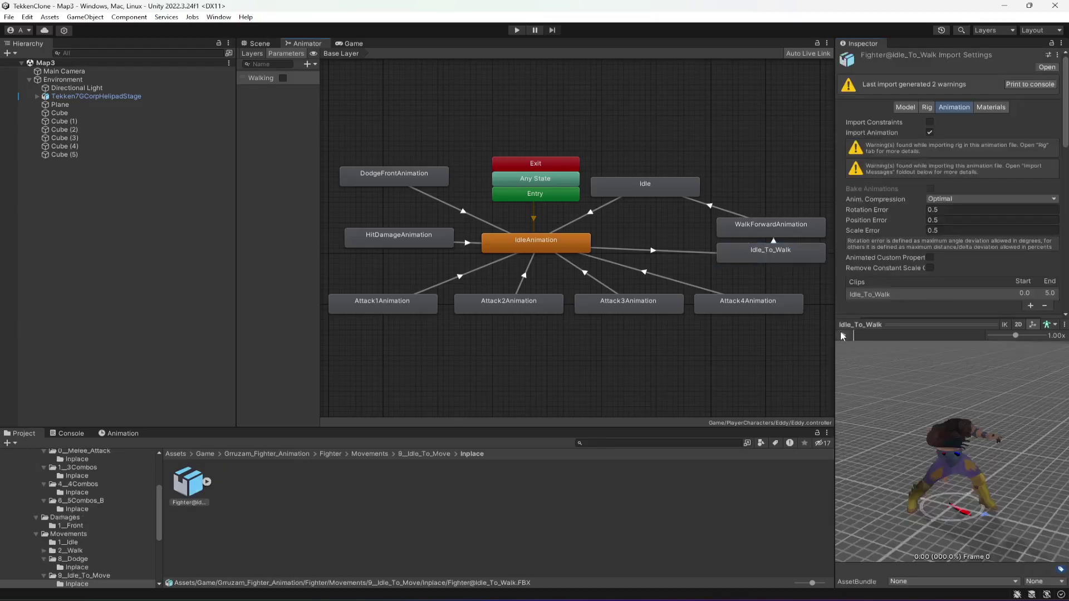
{"action": "left_click", "coordinate": [841, 335]}
{"action": "left_click", "coordinate": [767, 234]}
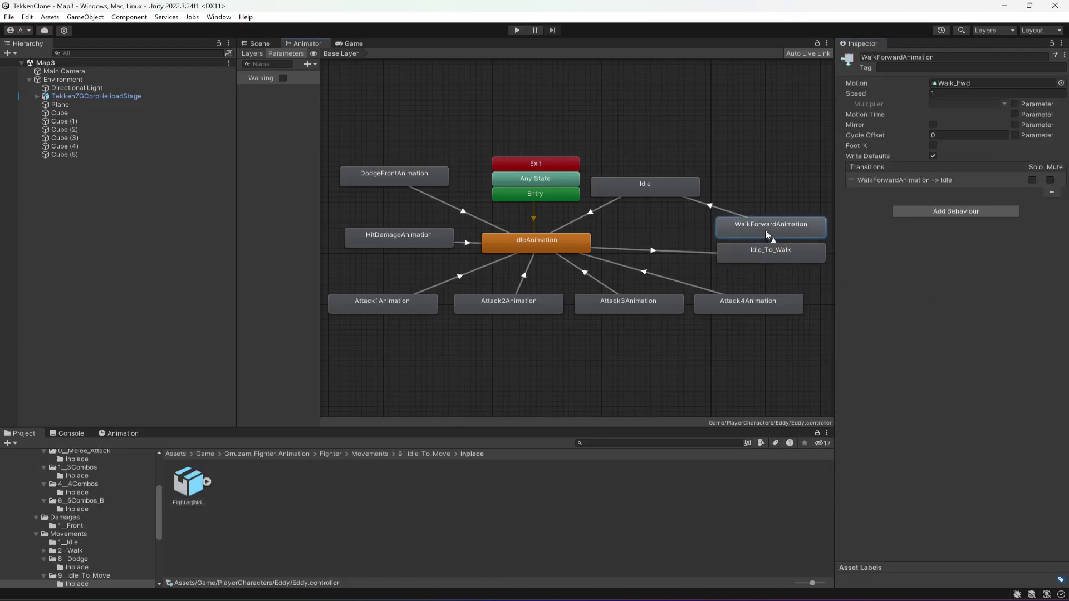
{"action": "double_click", "coordinate": [767, 234]}
{"action": "left_click", "coordinate": [843, 334]}
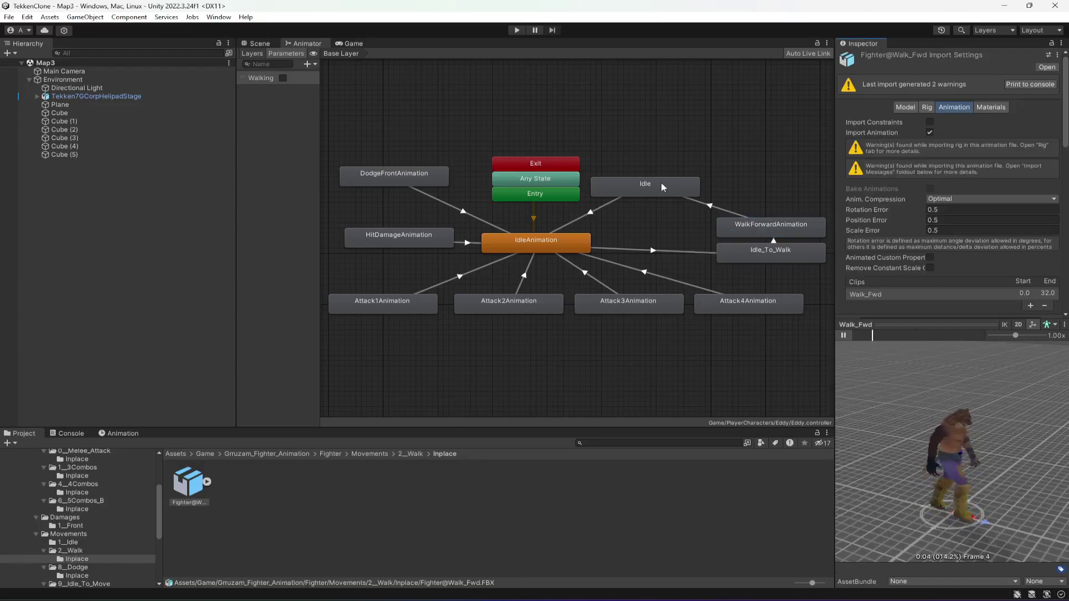
{"action": "double_click", "coordinate": [643, 192]}
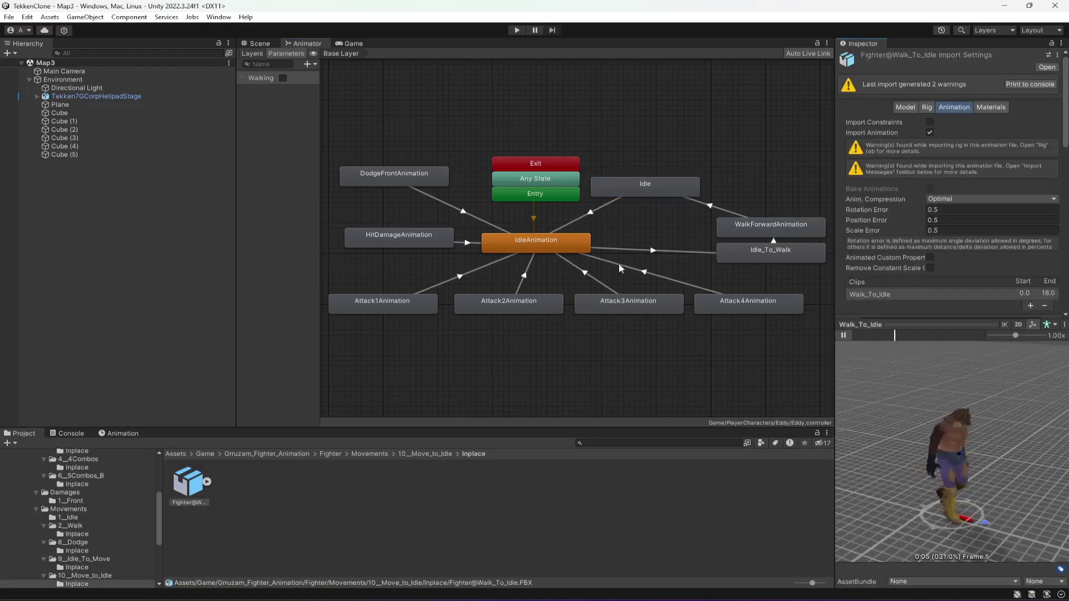
{"action": "double_click", "coordinate": [525, 244]}
{"action": "left_click", "coordinate": [843, 336]}
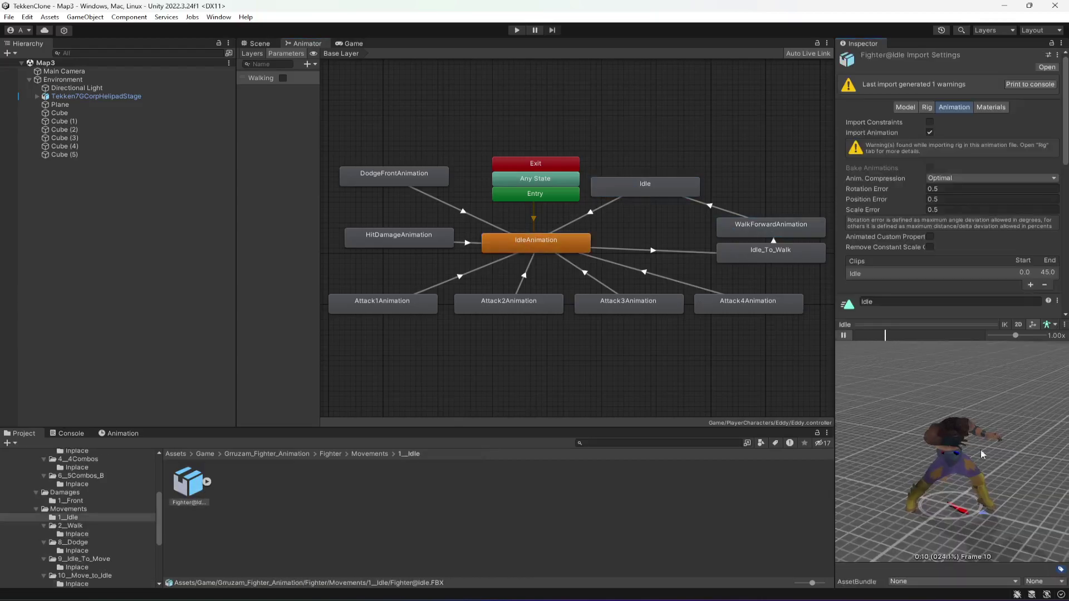
Compare the motions and outgoing transitions of the four attack states in Eddy's Animator Controller
{"action": "left_click", "coordinate": [449, 282]}
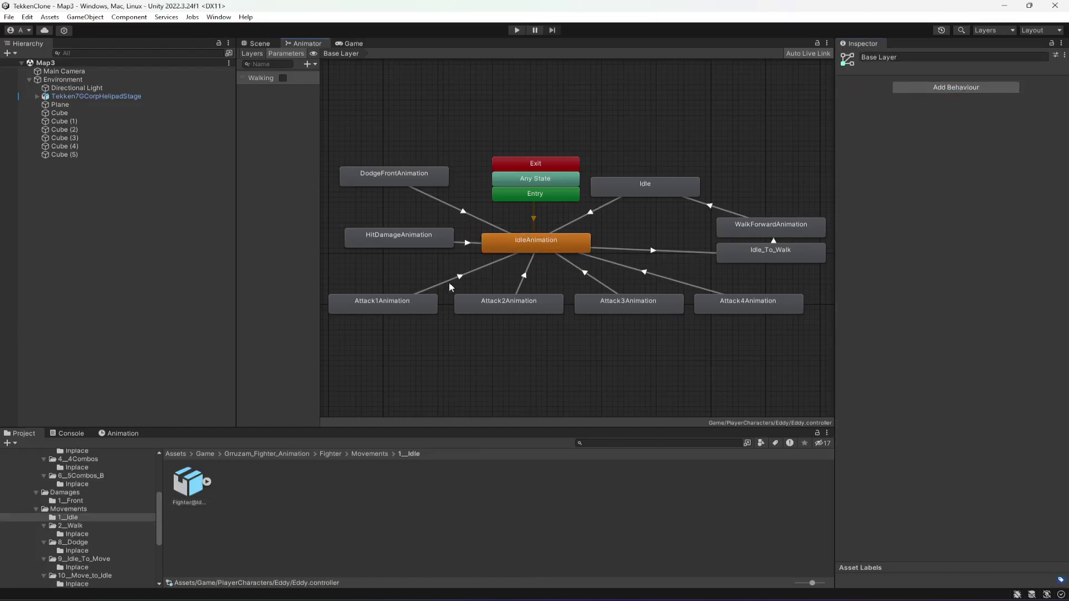
{"action": "left_click", "coordinate": [419, 299]}
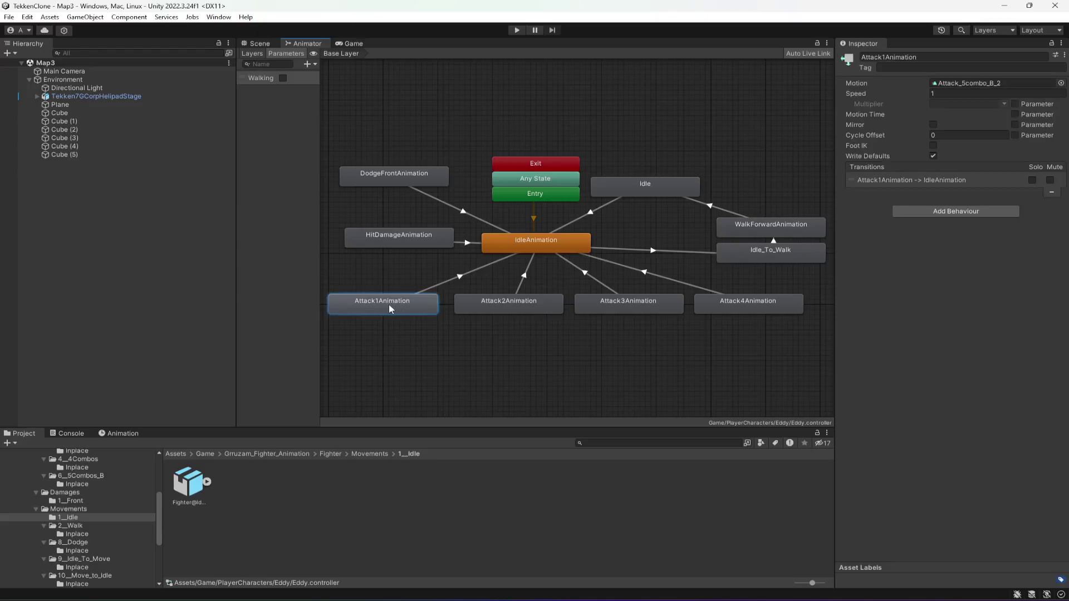
{"action": "left_click", "coordinate": [547, 307]}
{"action": "left_click", "coordinate": [628, 305]}
{"action": "left_click", "coordinate": [764, 303]}
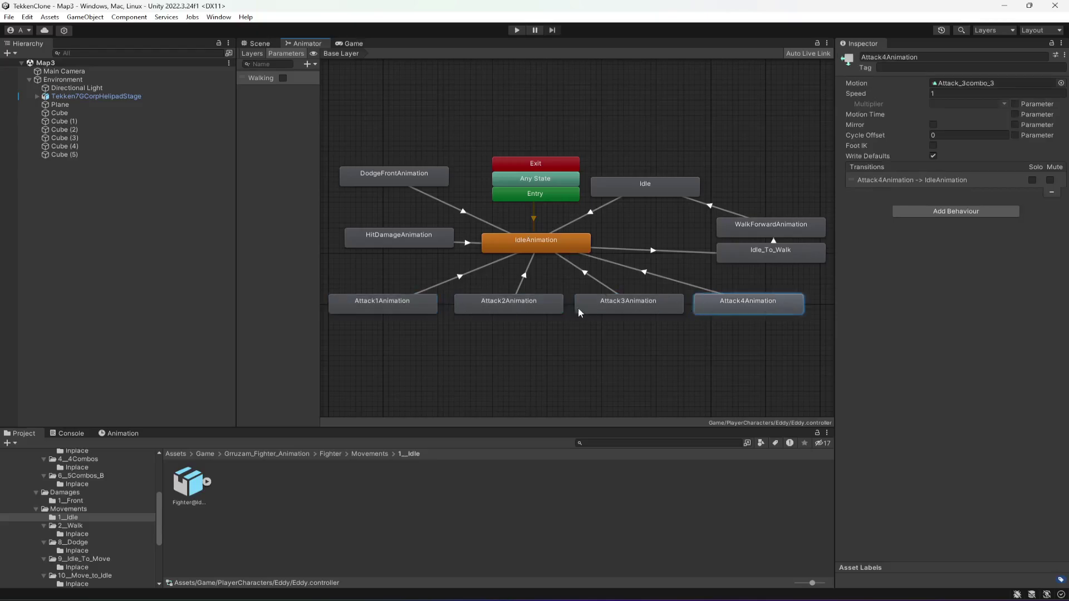
{"action": "left_click", "coordinate": [418, 309]}
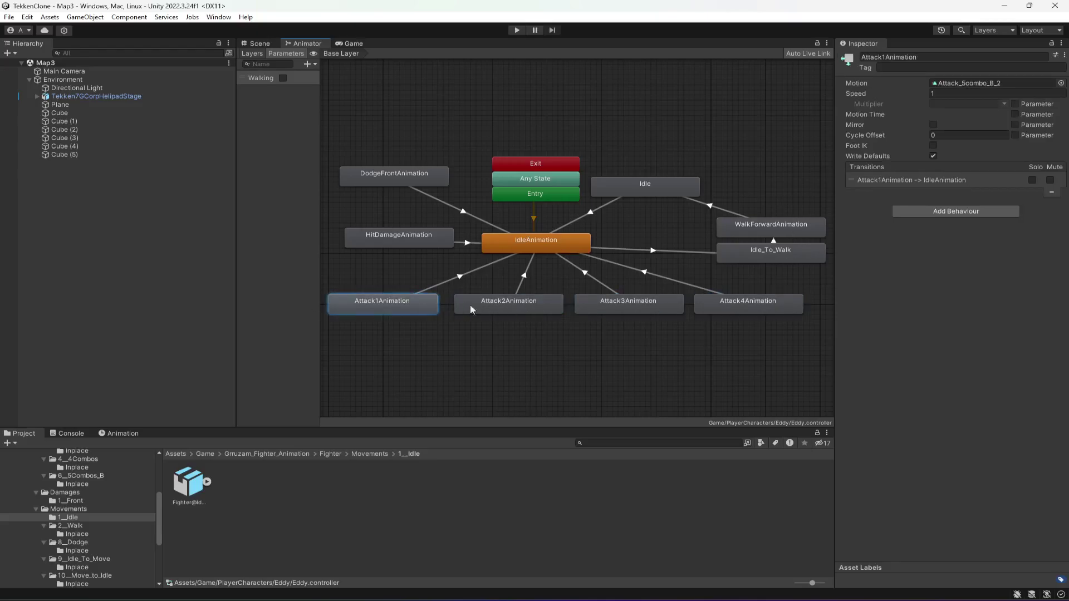
{"action": "left_click", "coordinate": [496, 300]}
{"action": "left_click", "coordinate": [641, 303]}
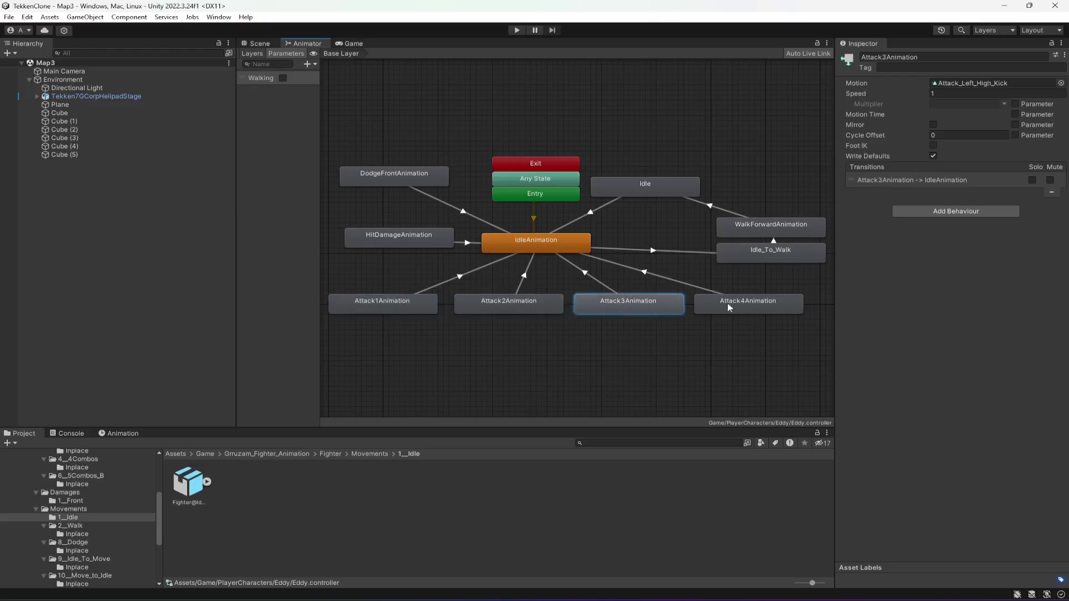
Review the motions and transitions of Eddy's Attack4Animation, HitDamageAnimation, DodgeFrontAnimation, IdleAnimation, Idle_To_Walk and WalkForwardAnimation states
{"action": "left_click", "coordinate": [738, 304]}
{"action": "left_click", "coordinate": [378, 243]}
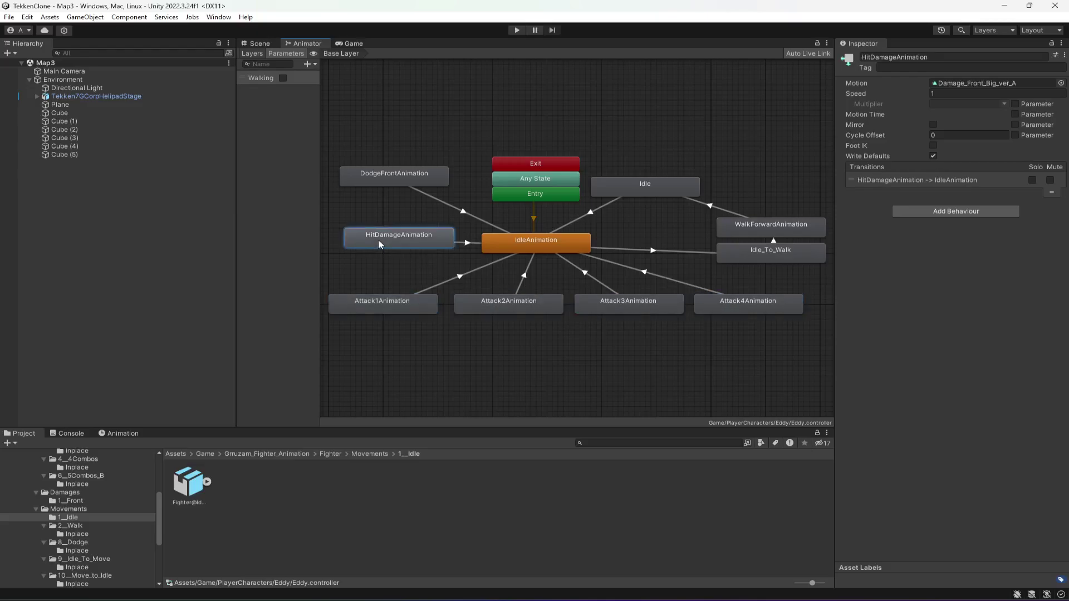
{"action": "left_click", "coordinate": [376, 175]}
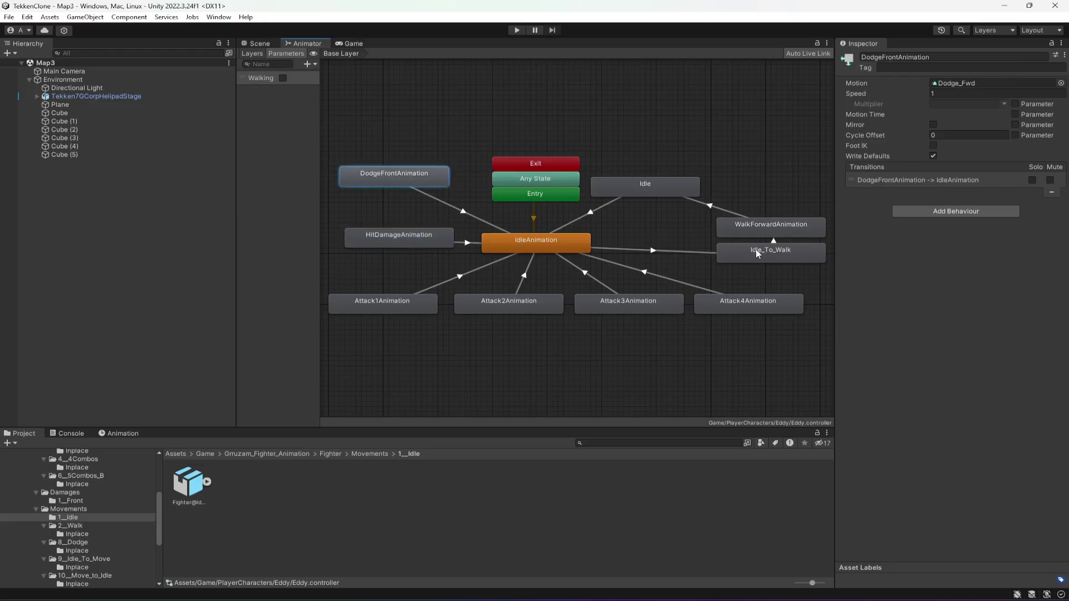
{"action": "left_click", "coordinate": [521, 251]}
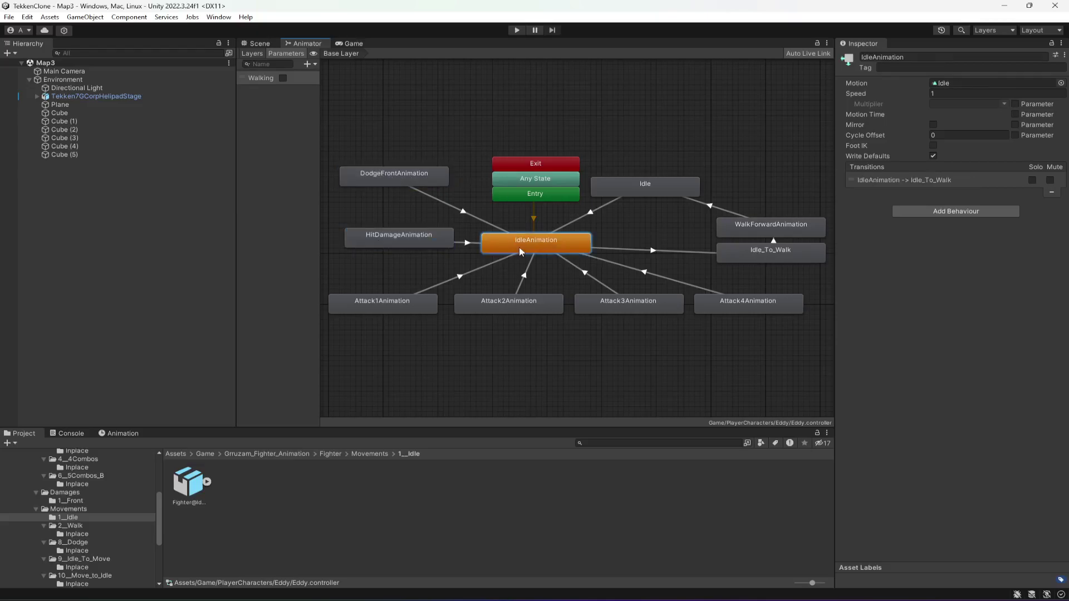
{"action": "left_click", "coordinate": [731, 252]}
{"action": "left_click", "coordinate": [742, 229]}
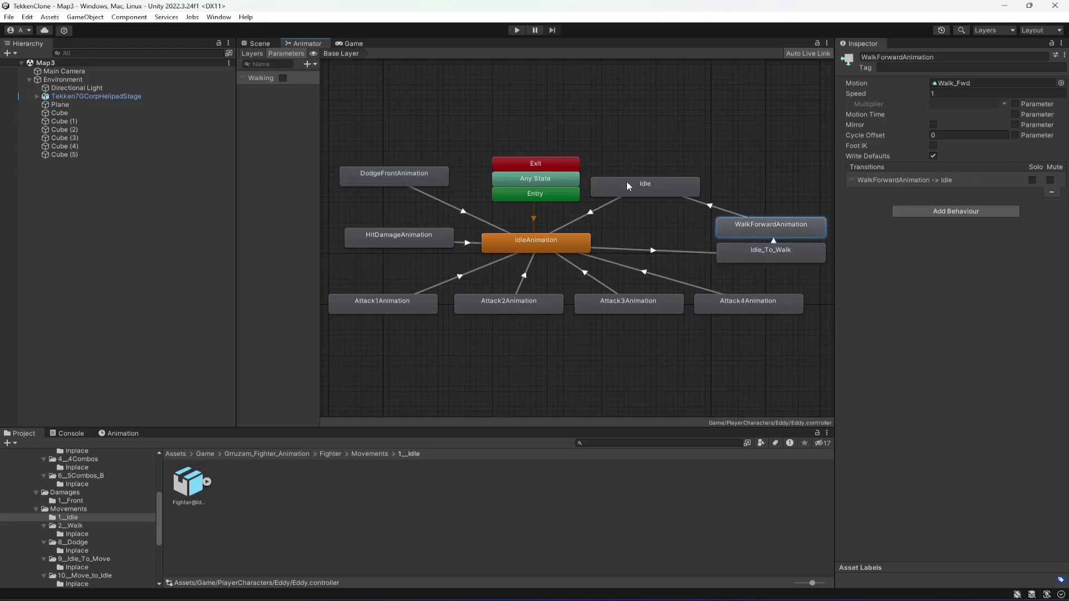
{"action": "left_click", "coordinate": [512, 245]}
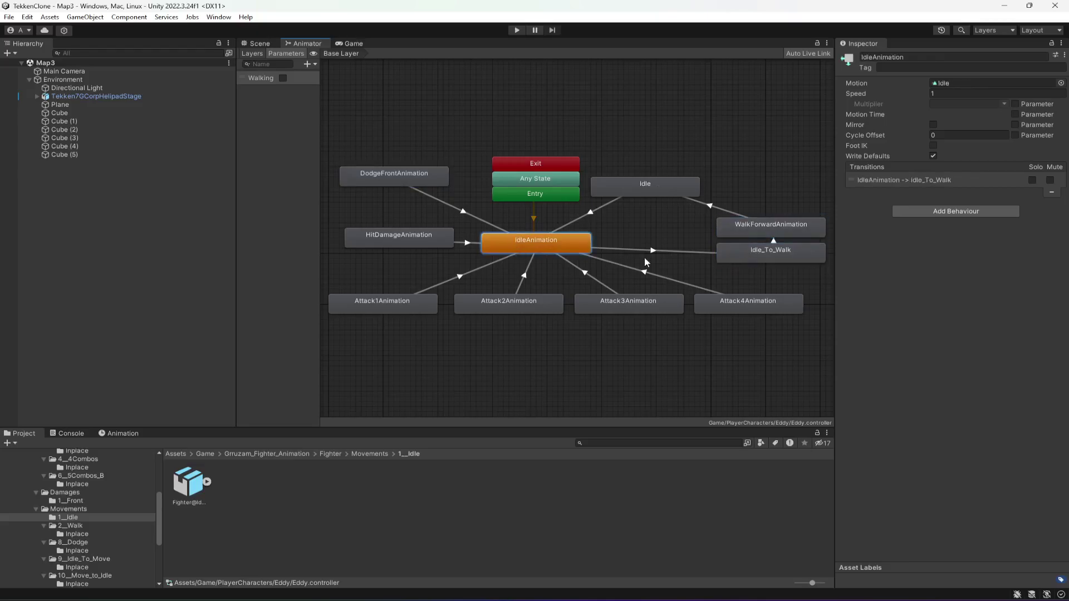
Examine the exit time and conditions of the transitions from Eddy's Attack1Animation, Attack3Animation and Attack4Animation states to IdleAnimation
{"action": "left_click", "coordinate": [460, 279]}
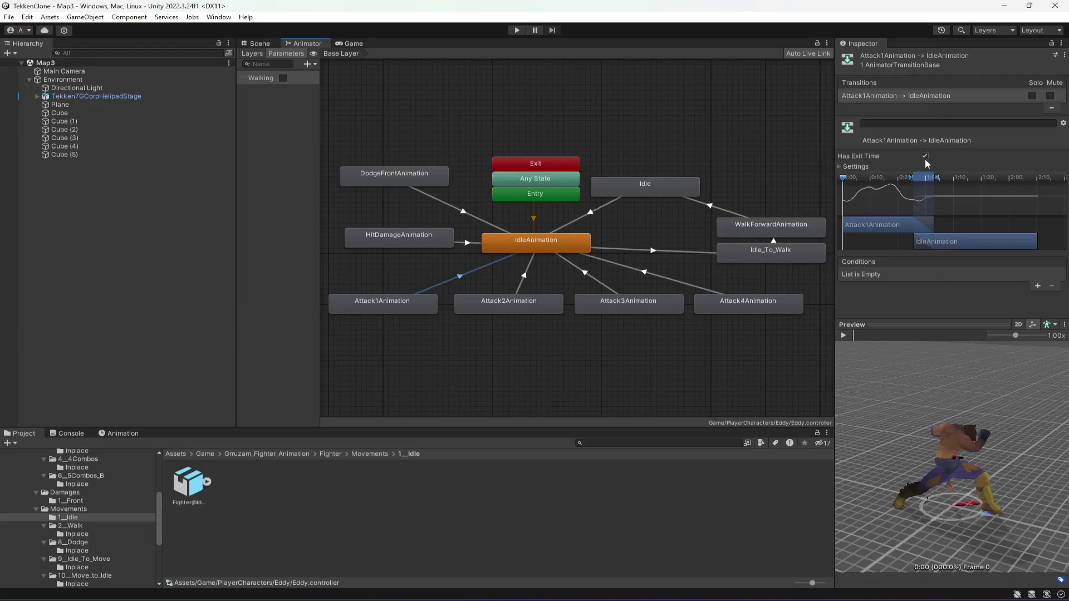
{"action": "left_click", "coordinate": [585, 274]}
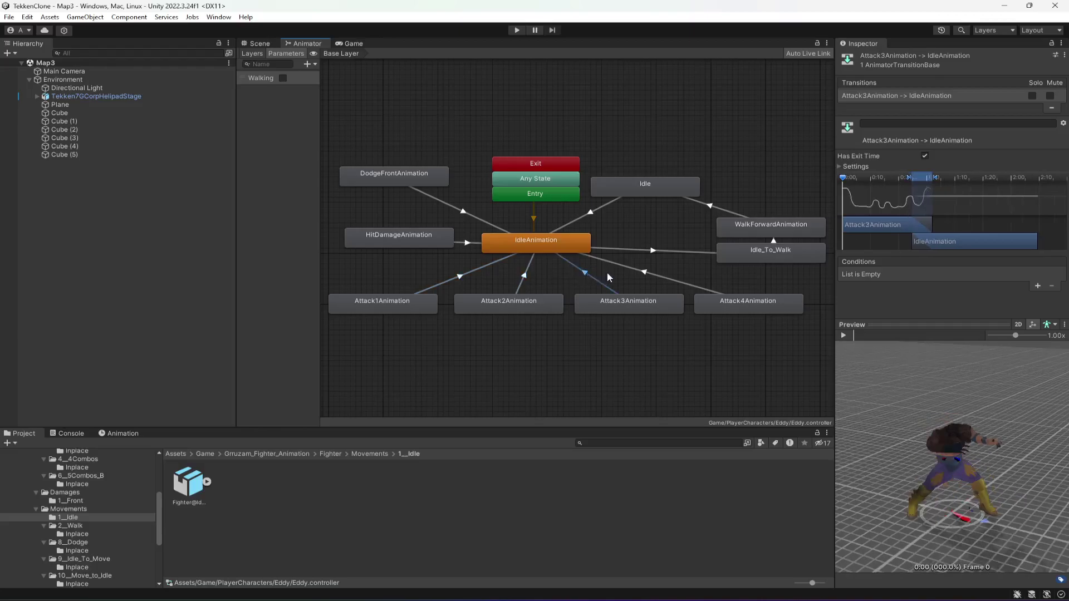
{"action": "left_click", "coordinate": [645, 273]}
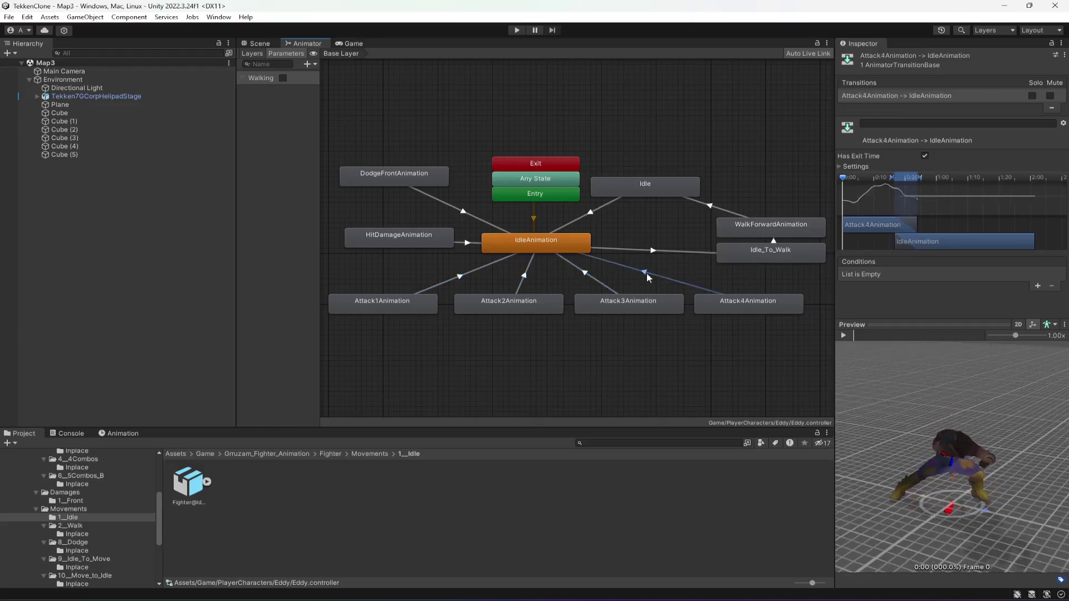
{"action": "left_click_drag", "start_coordinate": [354, 284], "coordinate": [810, 370]}
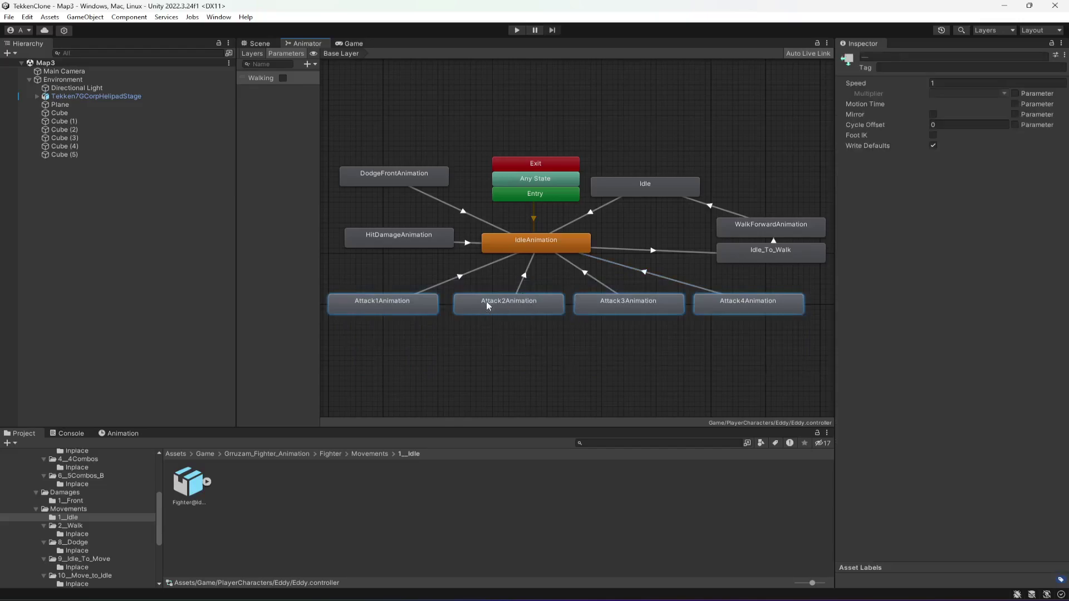
{"action": "left_click", "coordinate": [504, 370]}
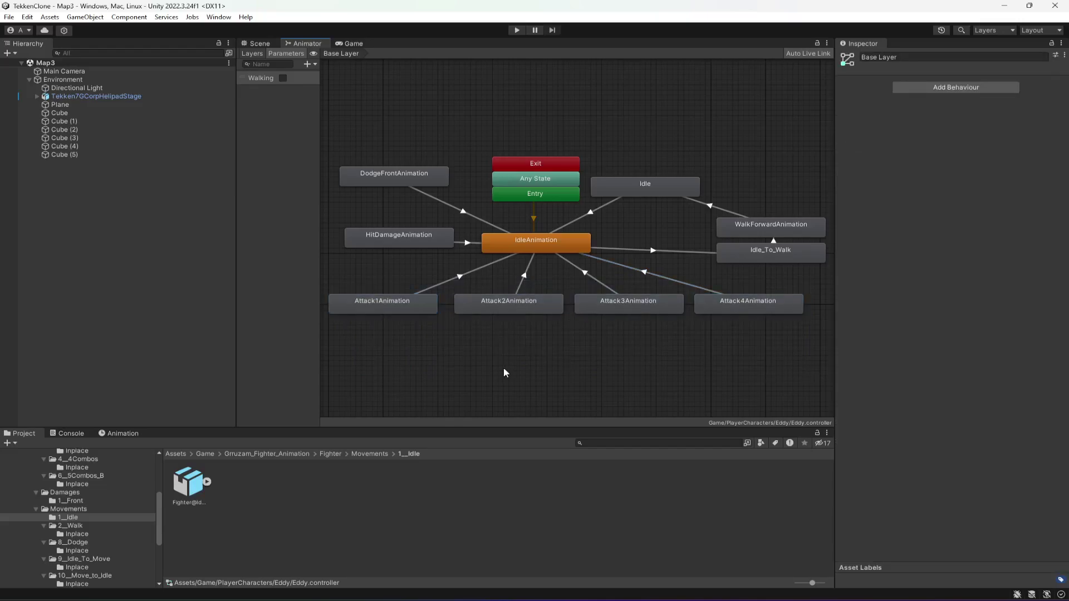
Inspect the exit times and Walking conditions along the IdleAnimation, Idle_To_Walk, WalkForwardAnimation and Idle transitions, and preview the return to IdleAnimation
{"action": "left_click", "coordinate": [554, 244]}
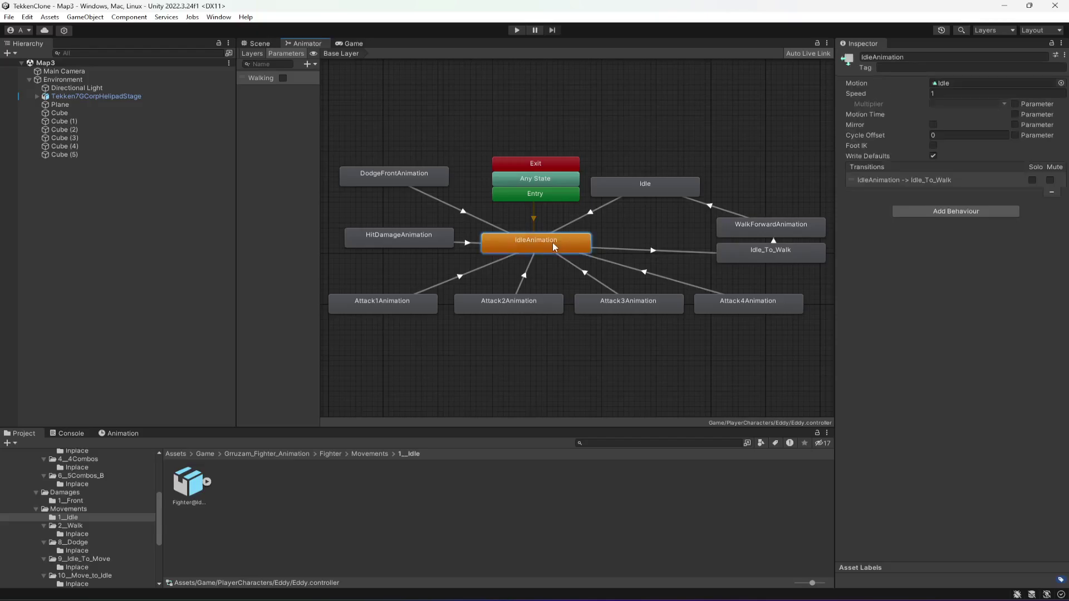
{"action": "left_click", "coordinate": [690, 251]}
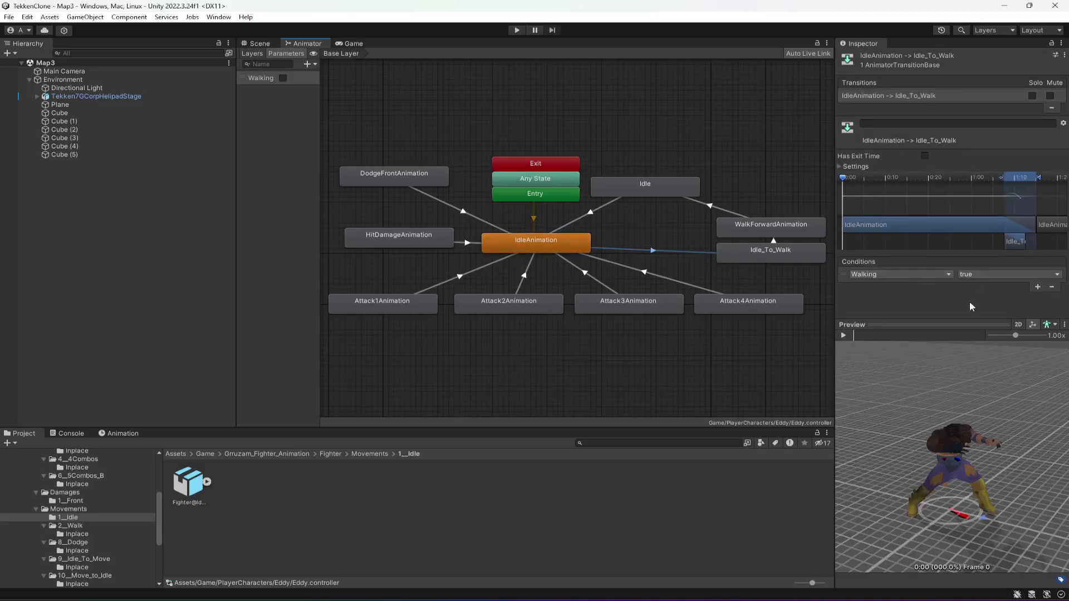
{"action": "left_click", "coordinate": [774, 243]}
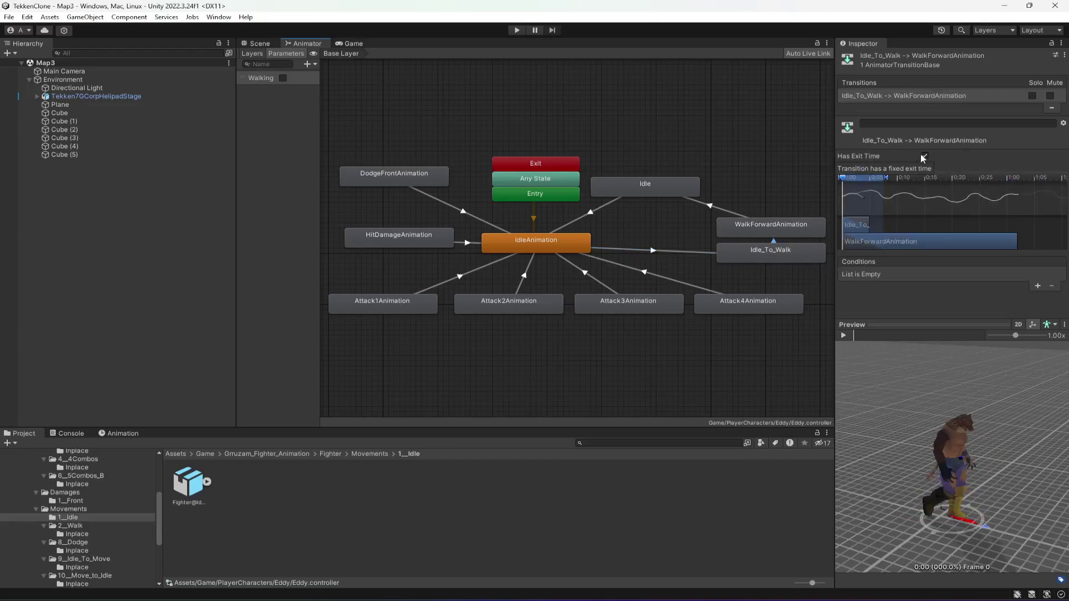
{"action": "left_click", "coordinate": [720, 208]}
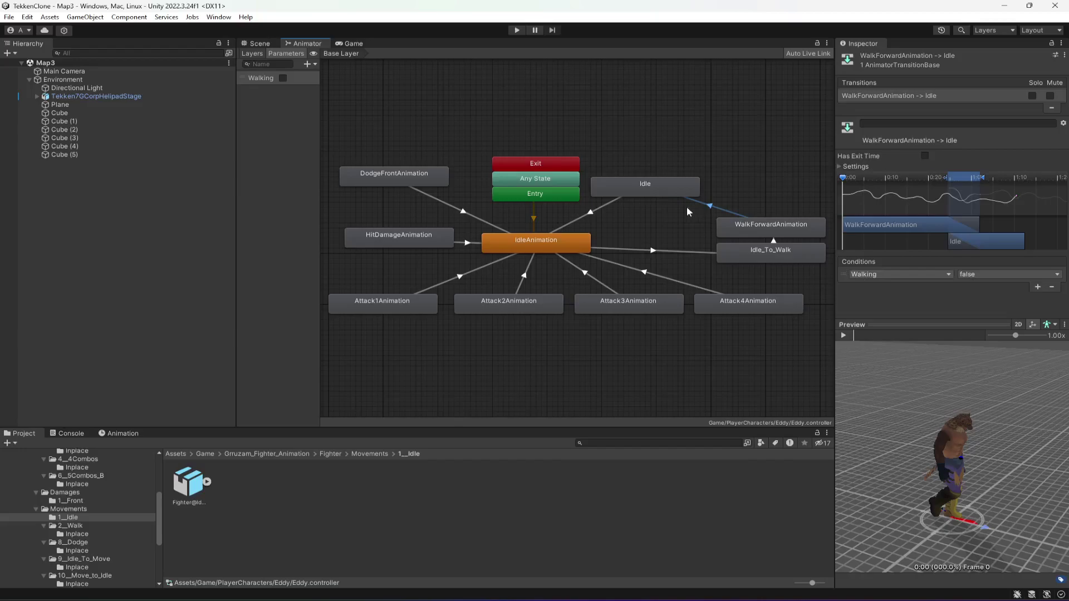
{"action": "left_click", "coordinate": [590, 212]}
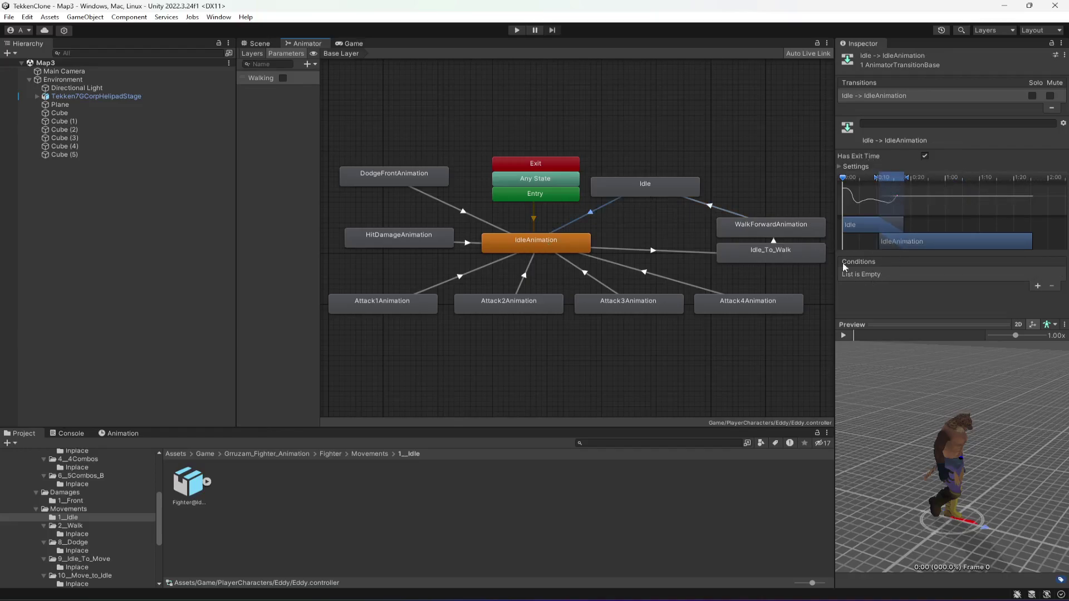
{"action": "left_click", "coordinate": [845, 335]}
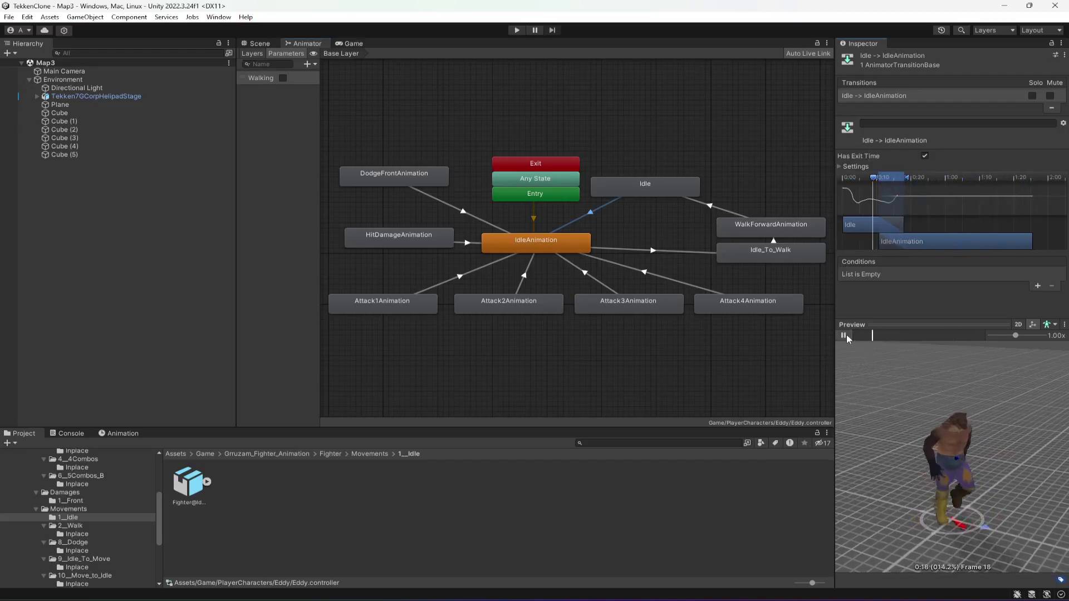
{"action": "left_click", "coordinate": [657, 381]}
Inspect the HitDamageAnimation state with its transition to IdleAnimation, and the DodgeFrontAnimation state
{"action": "left_click", "coordinate": [426, 239]}
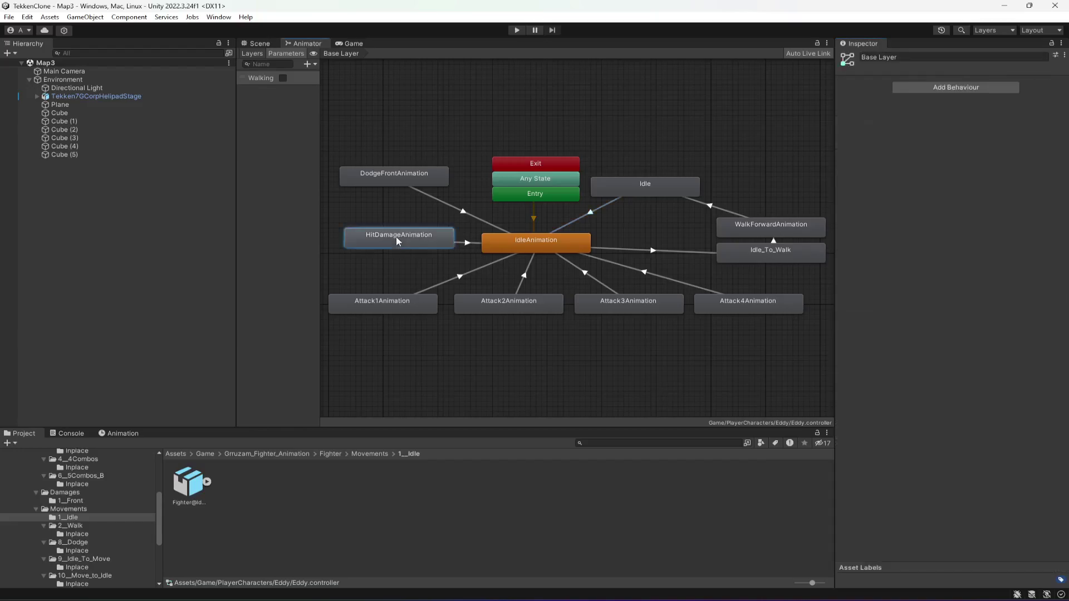
{"action": "left_click", "coordinate": [466, 245]}
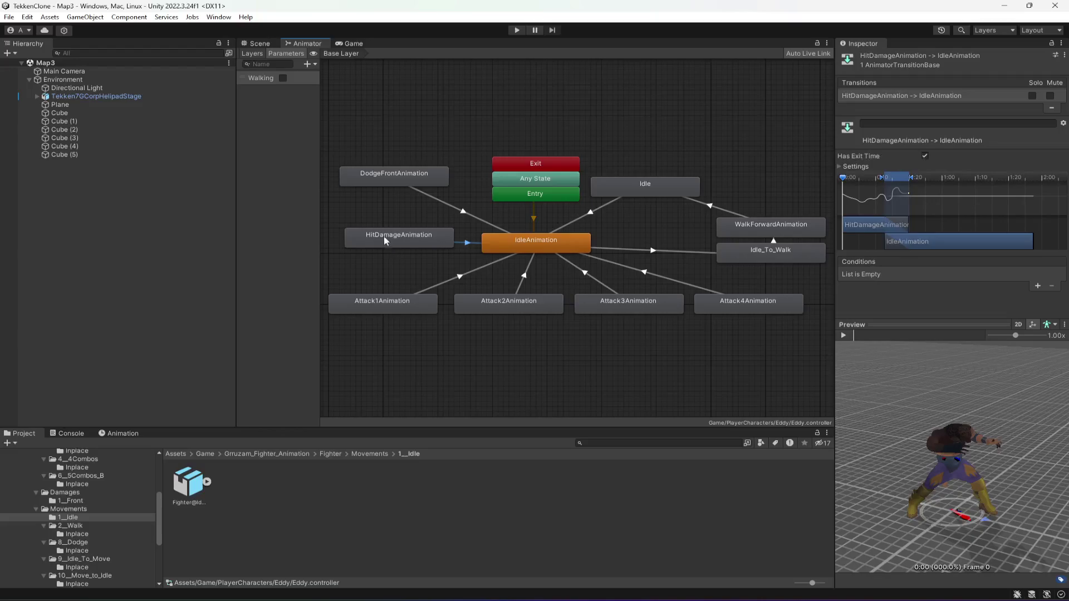
{"action": "left_click", "coordinate": [405, 236]}
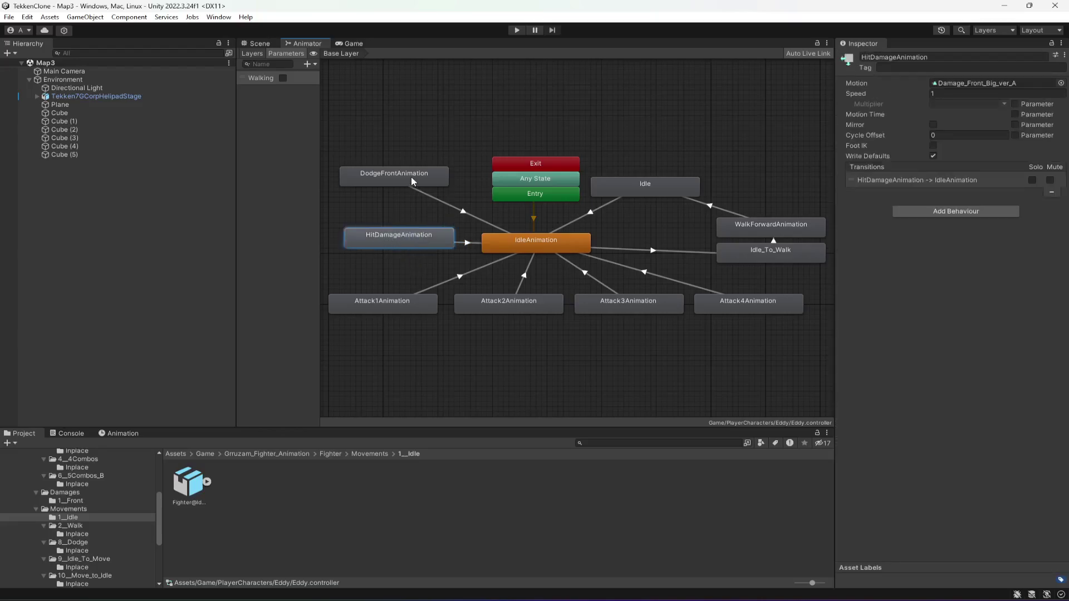
{"action": "left_click", "coordinate": [384, 177]}
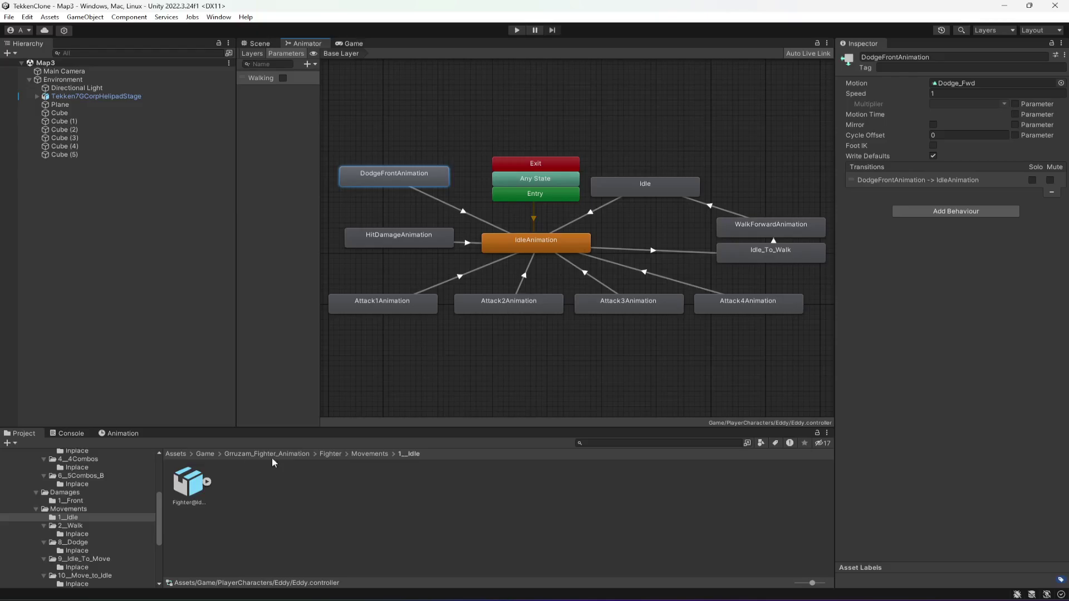
Collapse the Gruzam_Fighter_Animation folder and select Eddy's Animator Controller in the PlayerCharacters/Eddy folder
{"action": "scroll", "coordinate": [47, 546], "scroll_direction": "up", "scroll_amount": 5}
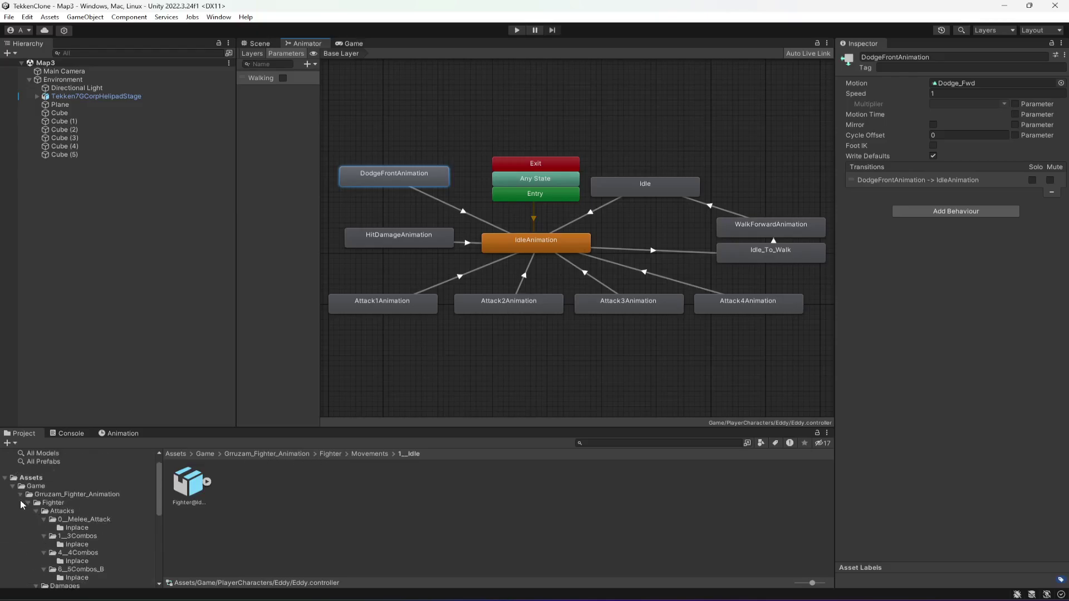
{"action": "left_click", "coordinate": [20, 495]}
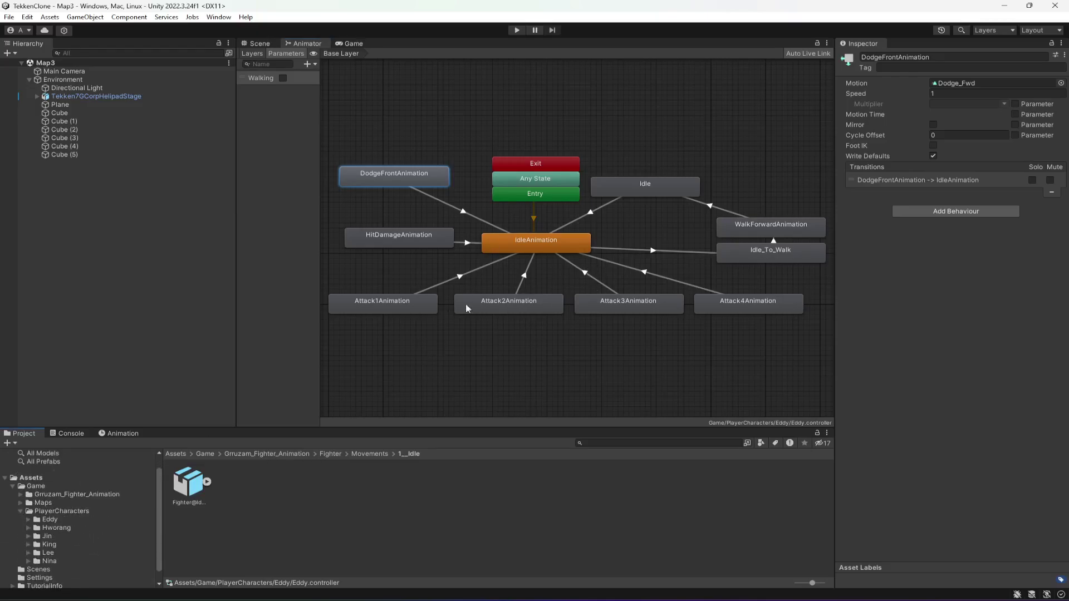
{"action": "left_click", "coordinate": [63, 520]}
{"action": "left_click", "coordinate": [241, 487]}
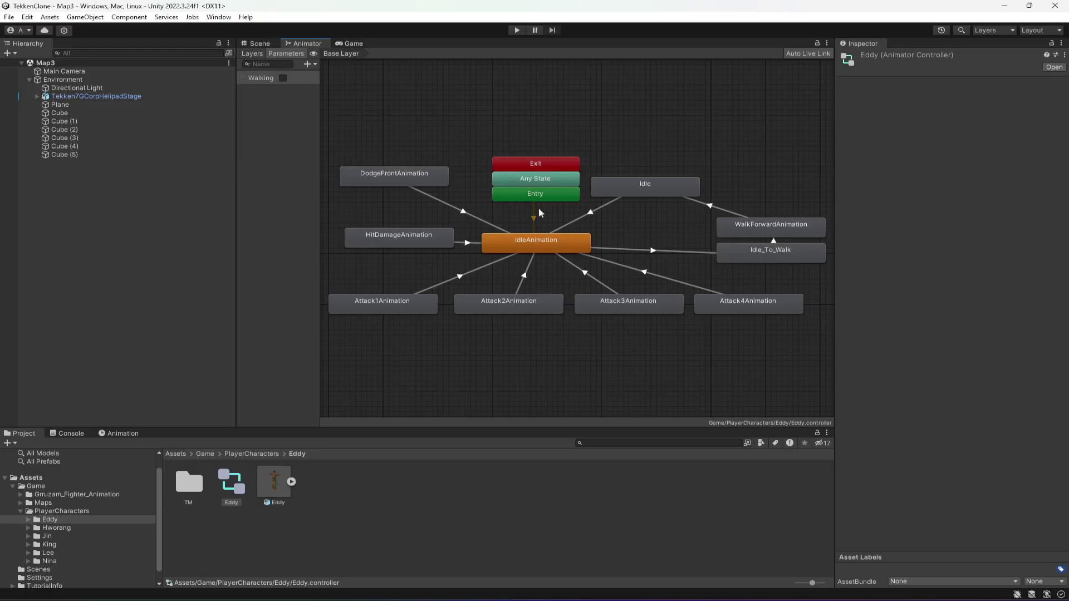
{"action": "left_click", "coordinate": [226, 489]}
Open Hworang's Animator Controller and inspect the motions of its IdleAnimation and Attack1Animation states
{"action": "left_click", "coordinate": [77, 526]}
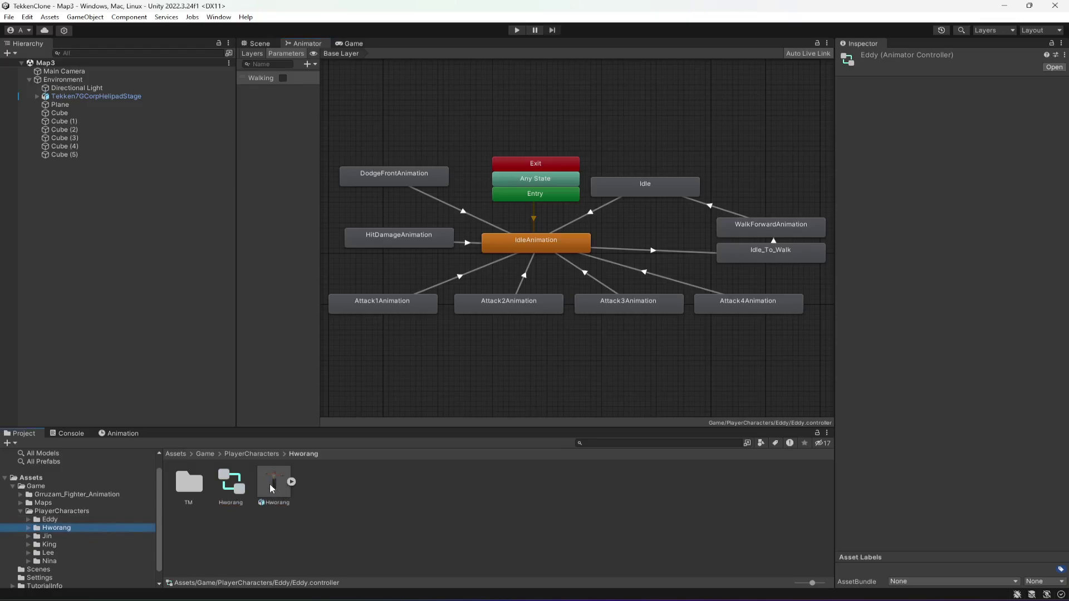
{"action": "left_click", "coordinate": [238, 489]}
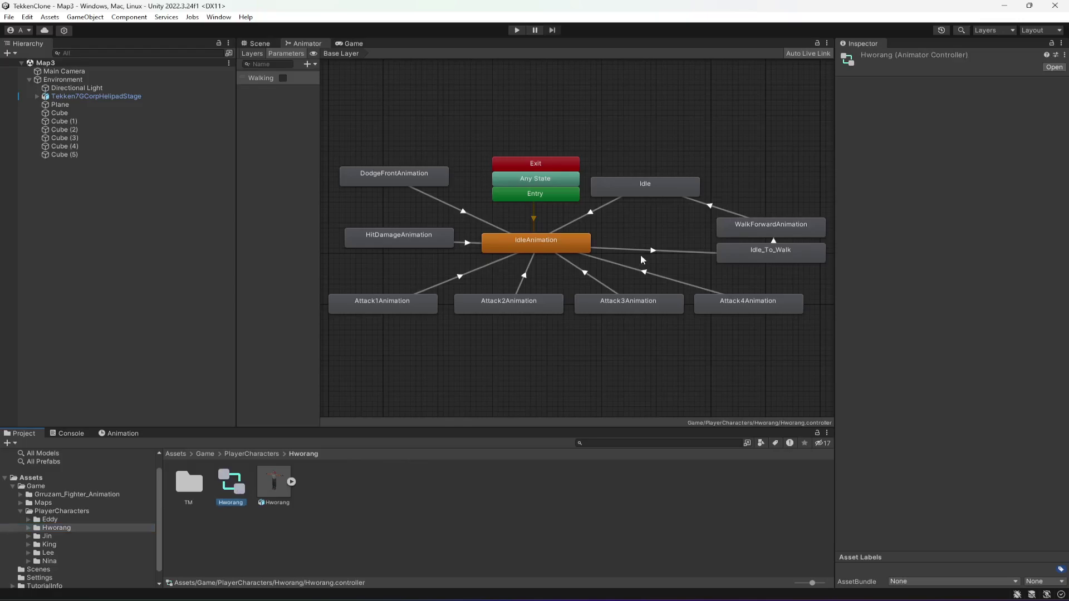
{"action": "left_click", "coordinate": [533, 248]}
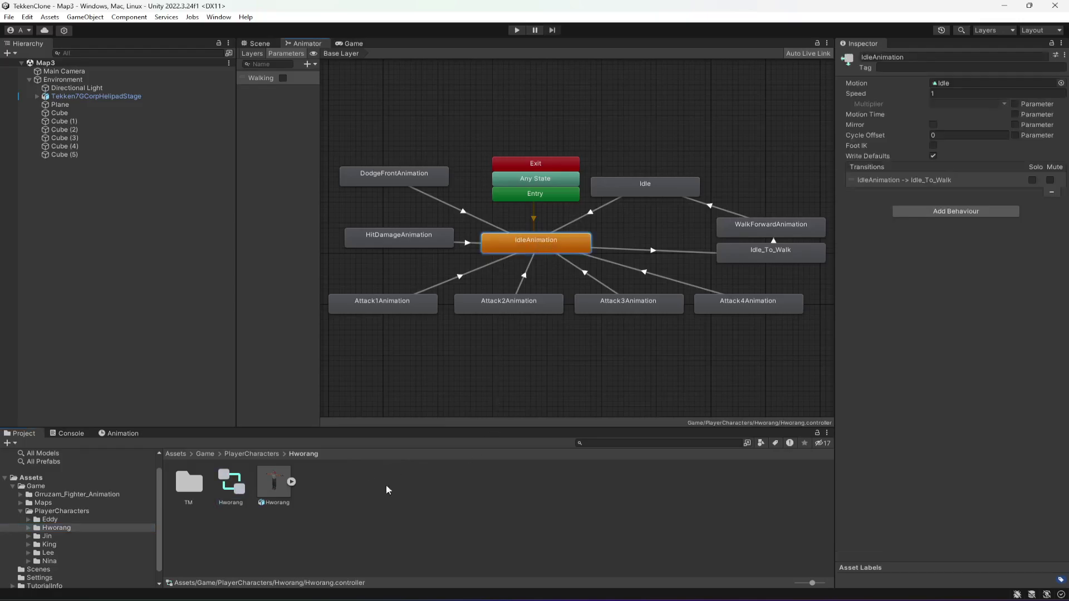
{"action": "left_click", "coordinate": [392, 307]}
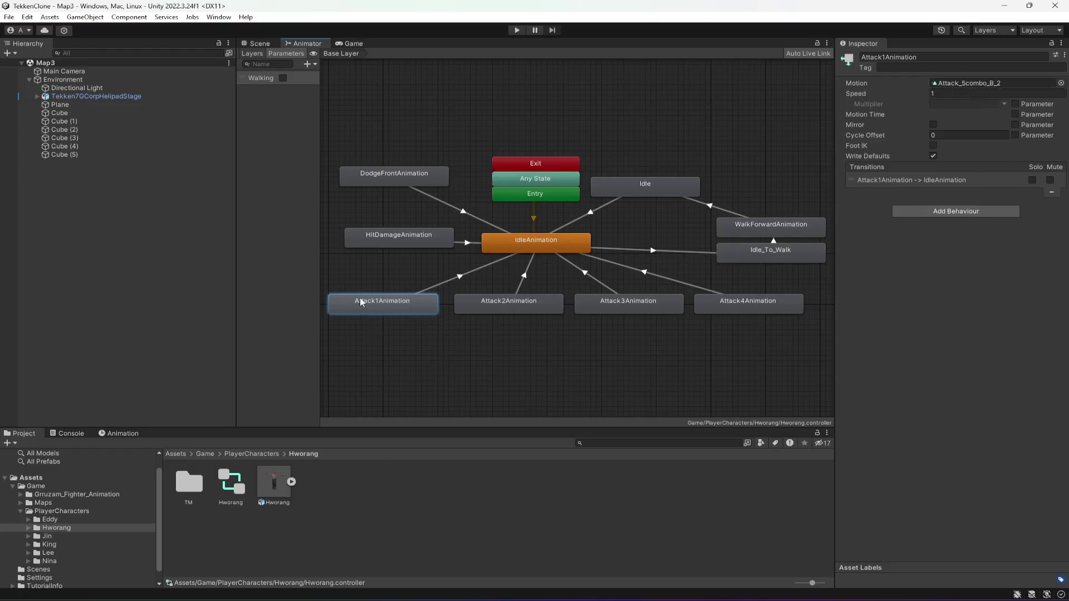
{"action": "left_click", "coordinate": [545, 367]}
Browse the Jin, King and Nina character folders for their Animator Controllers
{"action": "left_click", "coordinate": [59, 529]}
{"action": "left_click", "coordinate": [59, 537]}
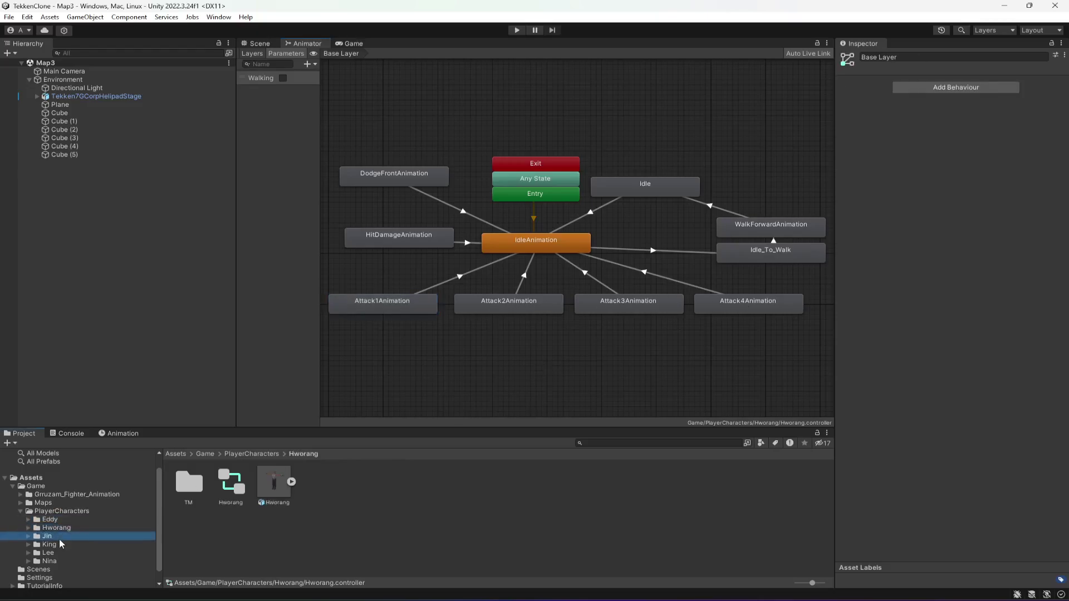
{"action": "left_click", "coordinate": [58, 544]}
{"action": "left_click", "coordinate": [56, 561]}
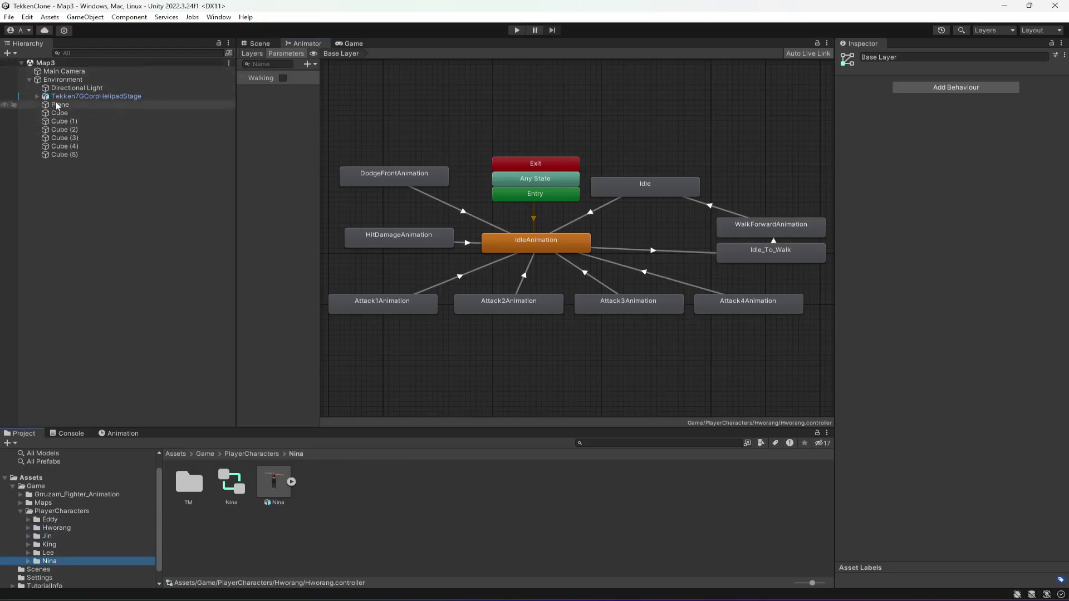
Return to the Scene view and collapse the Environment object and the PlayerCharacters folder
{"action": "left_click", "coordinate": [258, 43]}
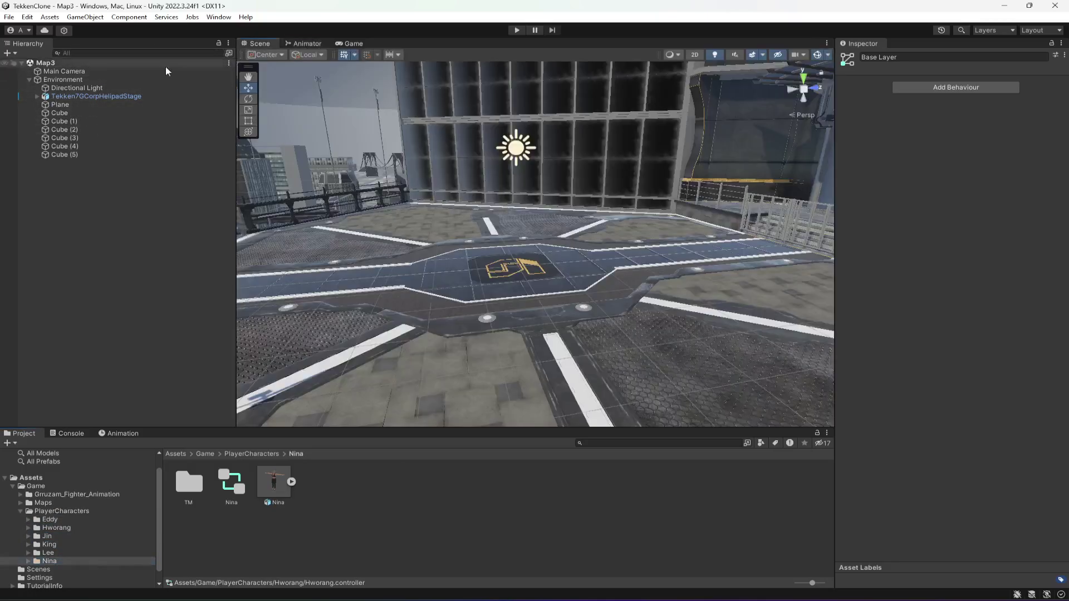
{"action": "left_click", "coordinate": [29, 80]}
{"action": "left_click", "coordinate": [155, 253]}
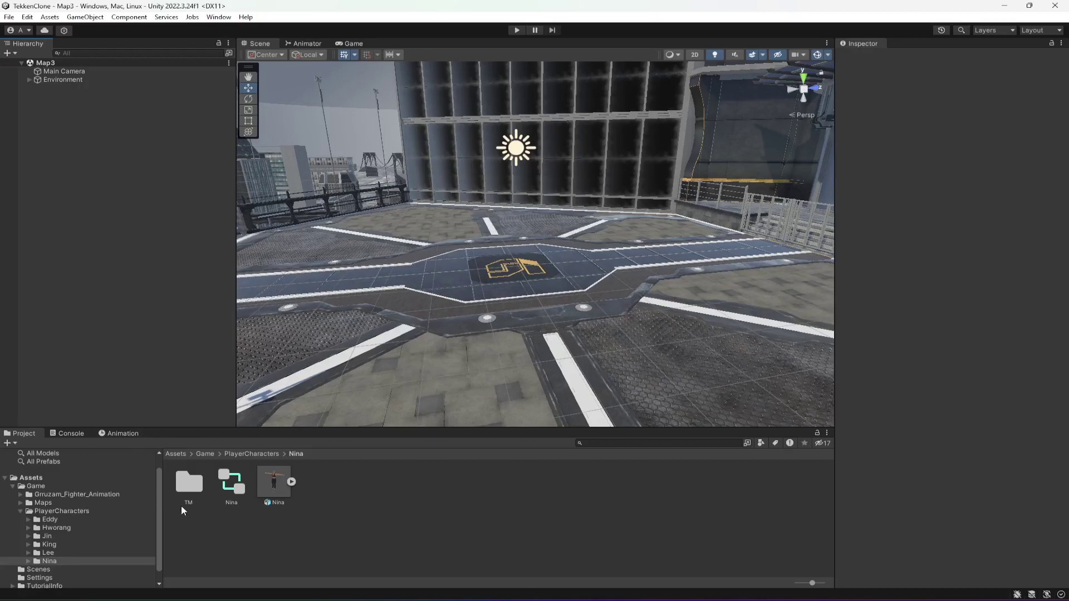
{"action": "left_click", "coordinate": [21, 512]}
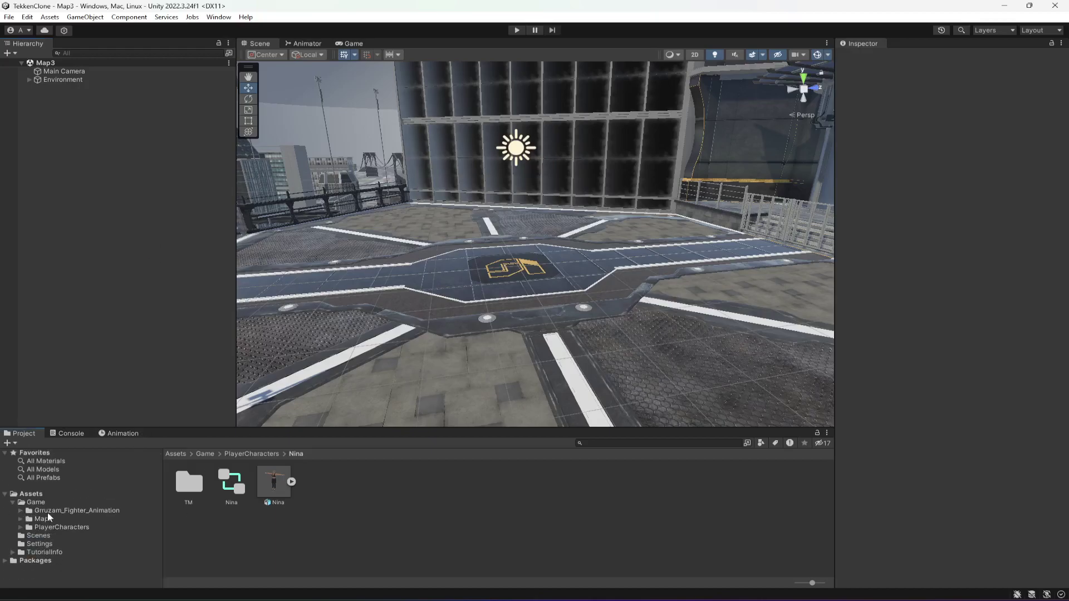
Import the Sprites folder from the file explorer into the project's Game folder and display its contents
{"action": "left_click", "coordinate": [1004, 6]}
{"action": "left_click_drag", "start_coordinate": [106, 184], "coordinate": [37, 506]}
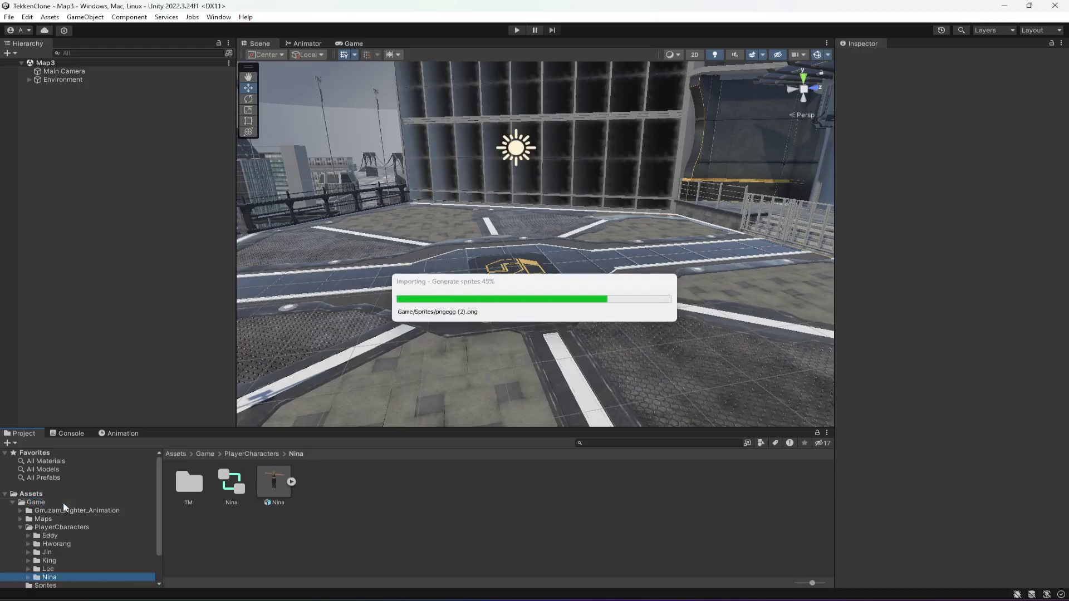
{"action": "scroll", "coordinate": [52, 562], "scroll_direction": "down", "scroll_amount": 2}
{"action": "left_click", "coordinate": [21, 490]}
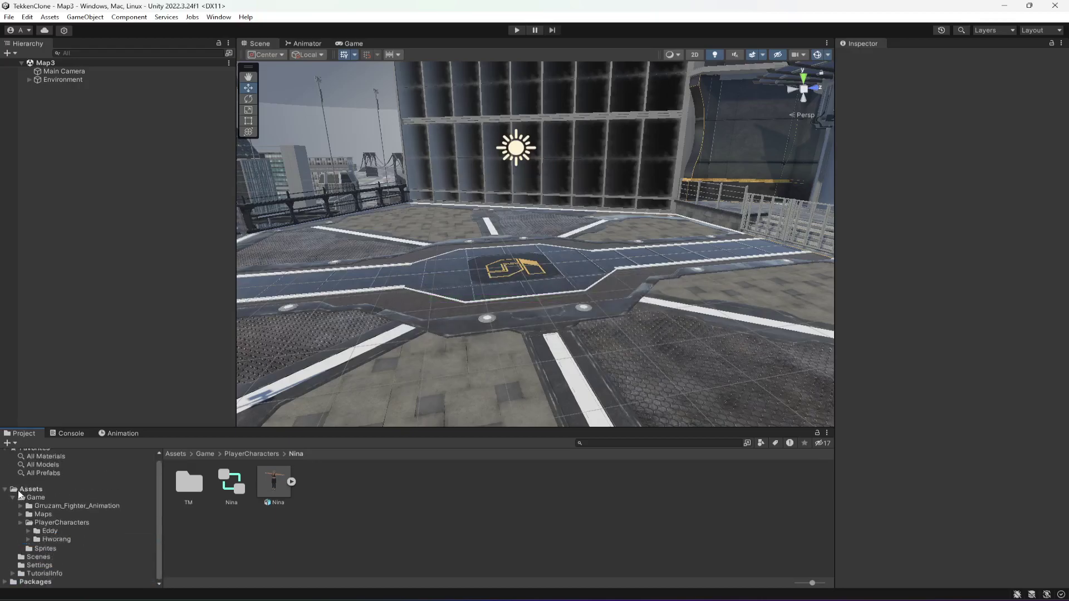
{"action": "left_click", "coordinate": [45, 535]}
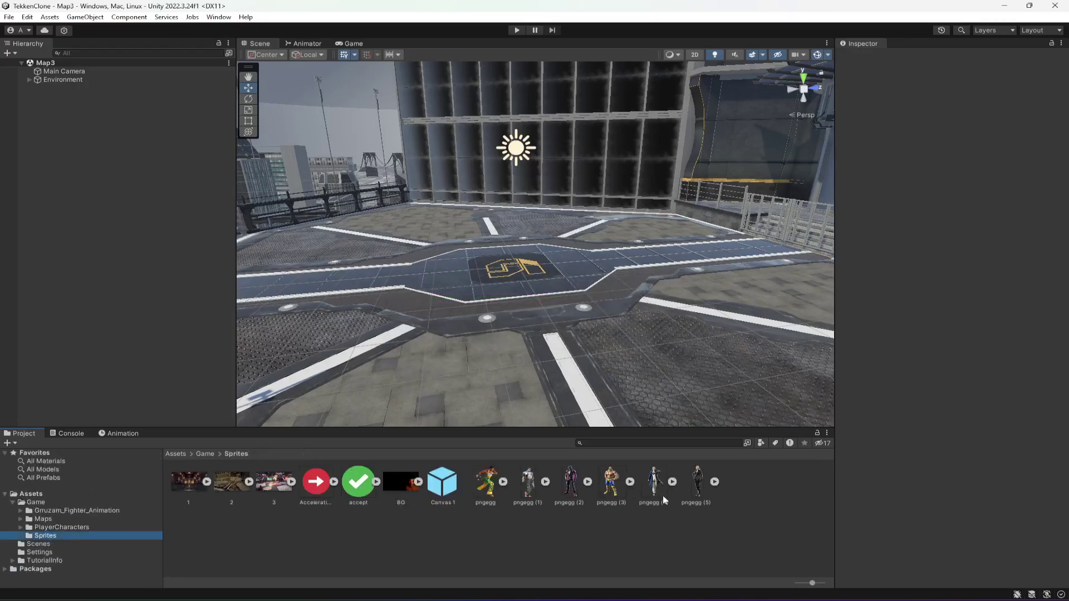
Select all the imported sprites, then examine the import settings and Texture Type options of image 1
{"action": "left_click", "coordinate": [696, 483]}
{"action": "left_click", "coordinate": [192, 485], "text": "shift"}
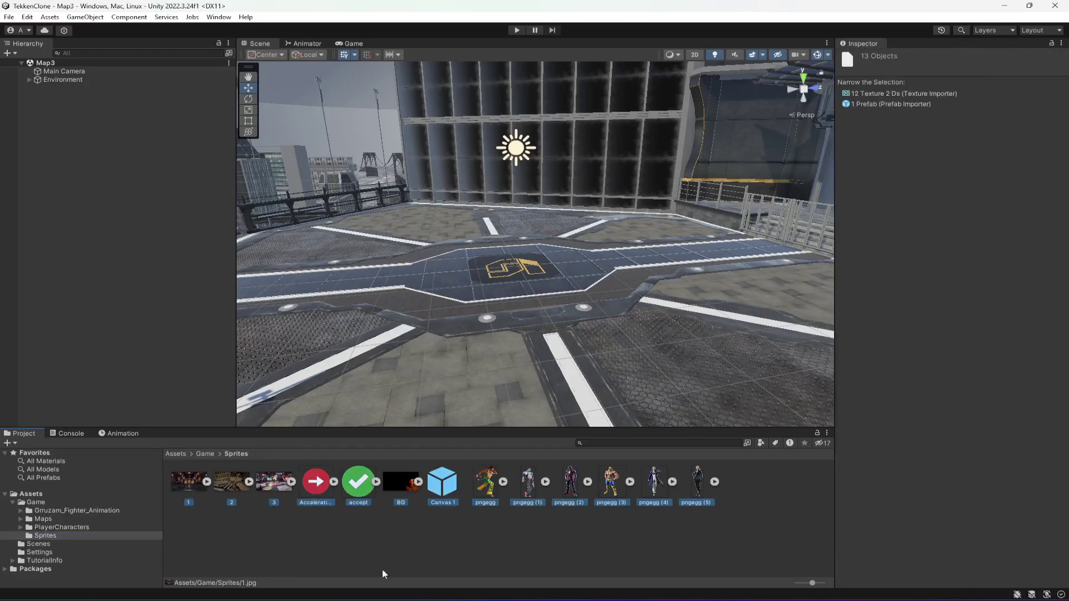
{"action": "left_click", "coordinate": [189, 483]}
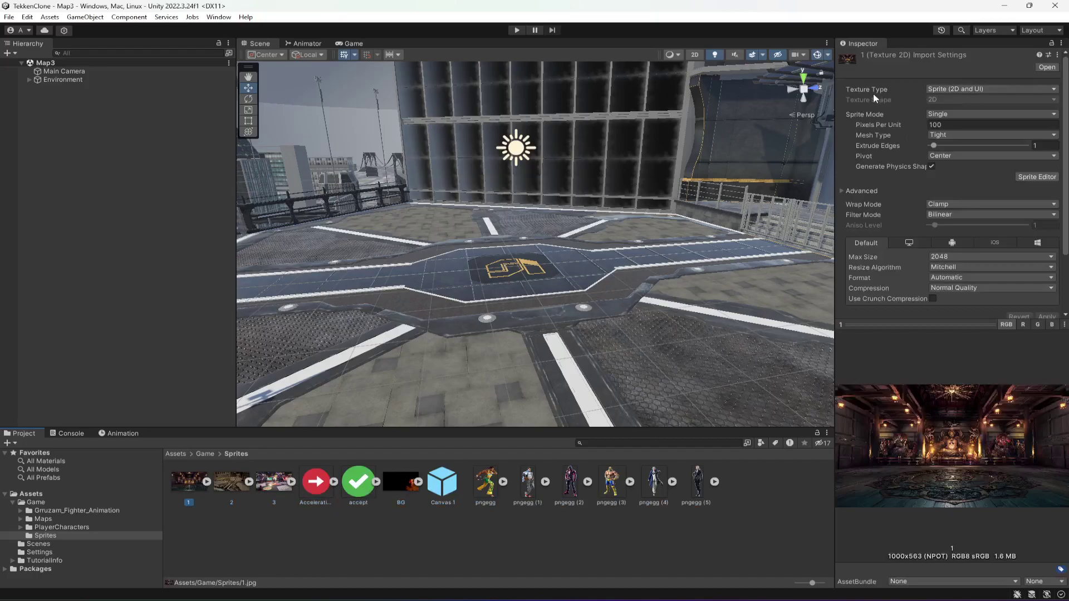
{"action": "left_click", "coordinate": [962, 89]}
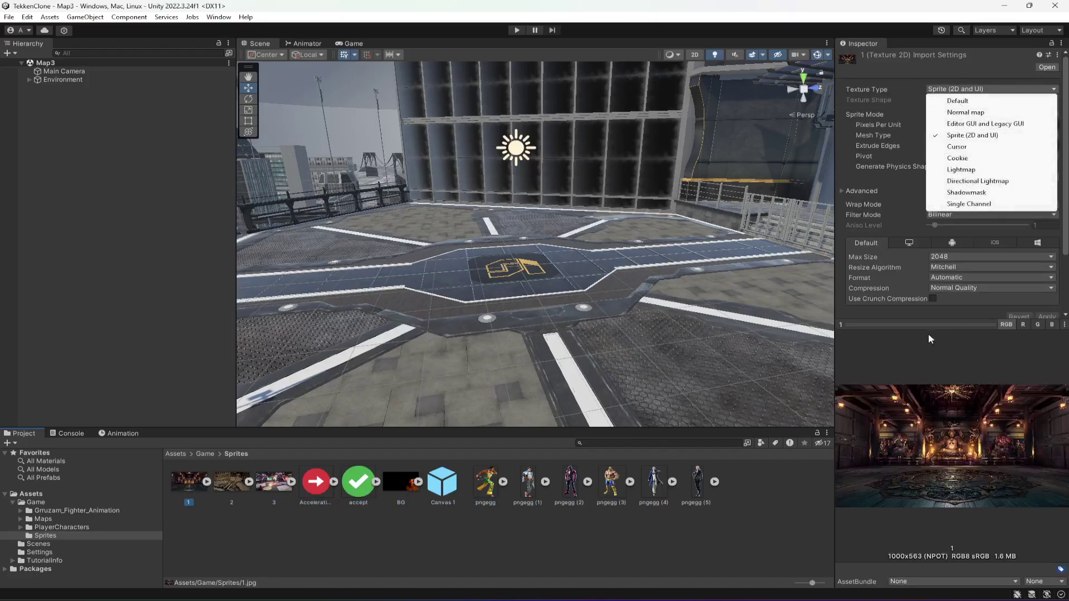
{"action": "left_click", "coordinate": [937, 314]}
{"action": "scroll", "coordinate": [1027, 309], "scroll_direction": "down", "scroll_amount": 3}
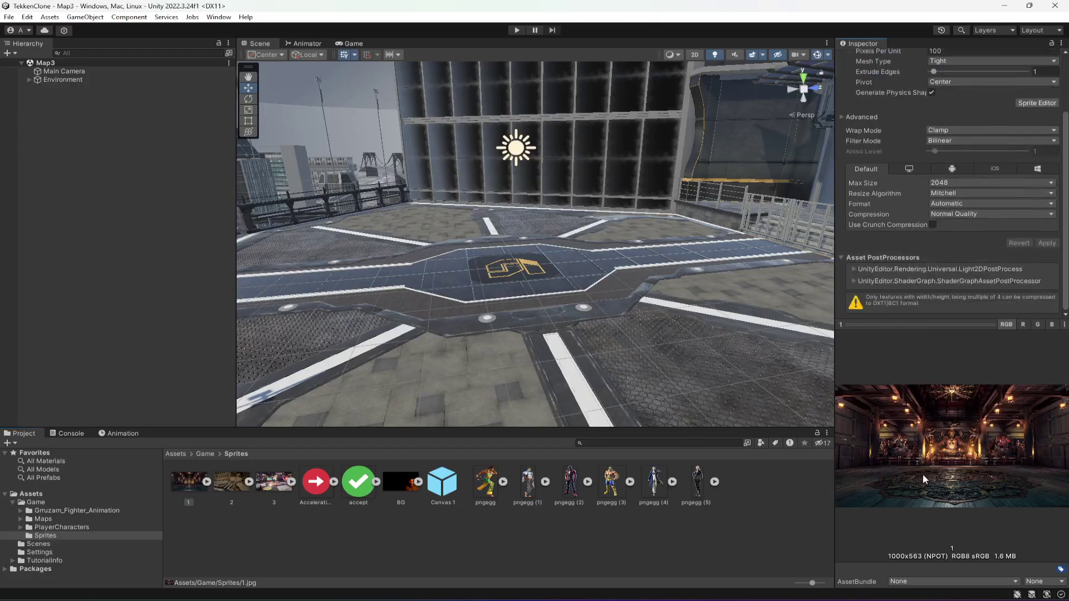
Look through the remaining Sprites assets one by one, from image 2 to pngegg (5), including the Canvas 1 prefab
{"action": "left_click", "coordinate": [240, 488]}
{"action": "left_click", "coordinate": [274, 482]}
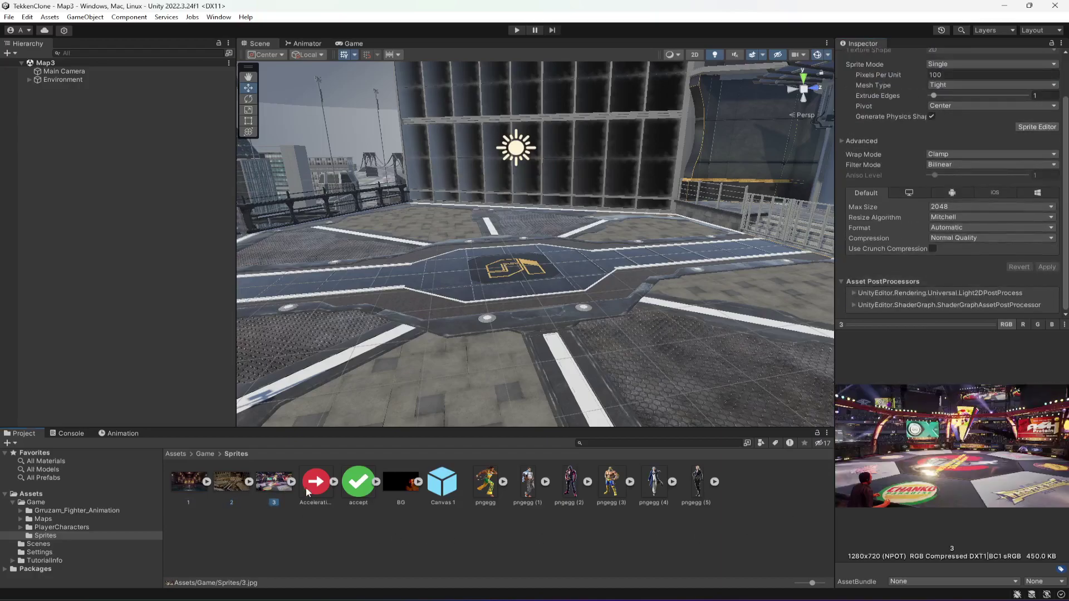
{"action": "left_click", "coordinate": [315, 482]}
{"action": "left_click", "coordinate": [356, 483]}
{"action": "left_click", "coordinate": [396, 482]}
{"action": "left_click", "coordinate": [442, 482]}
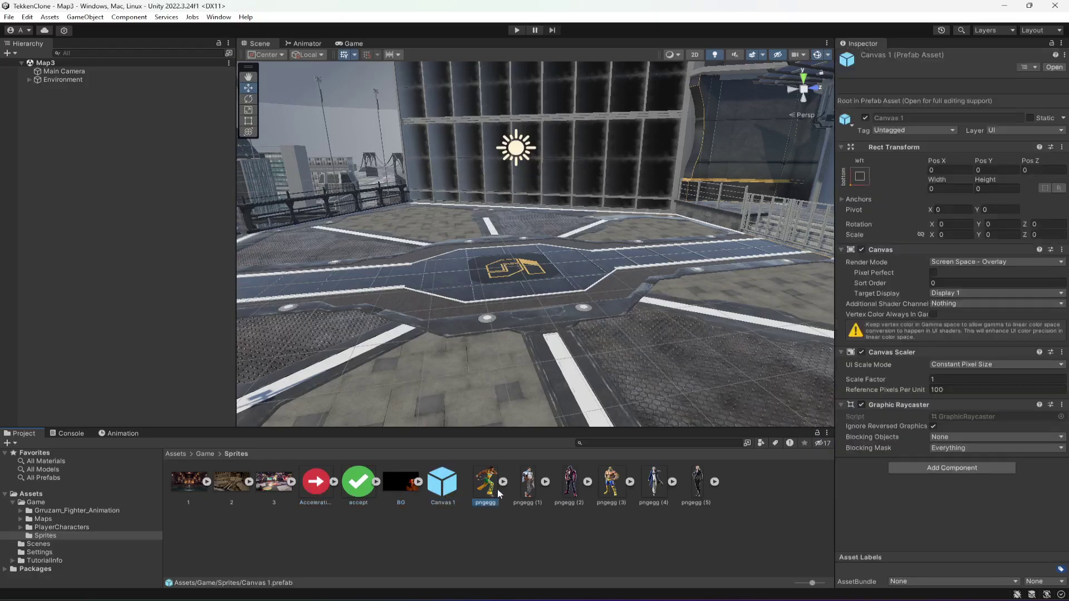
{"action": "left_click", "coordinate": [485, 482]}
{"action": "left_click", "coordinate": [528, 482]}
{"action": "left_click", "coordinate": [570, 482]}
{"action": "left_click", "coordinate": [612, 485]}
{"action": "left_click", "coordinate": [654, 483]}
{"action": "left_click", "coordinate": [696, 484]}
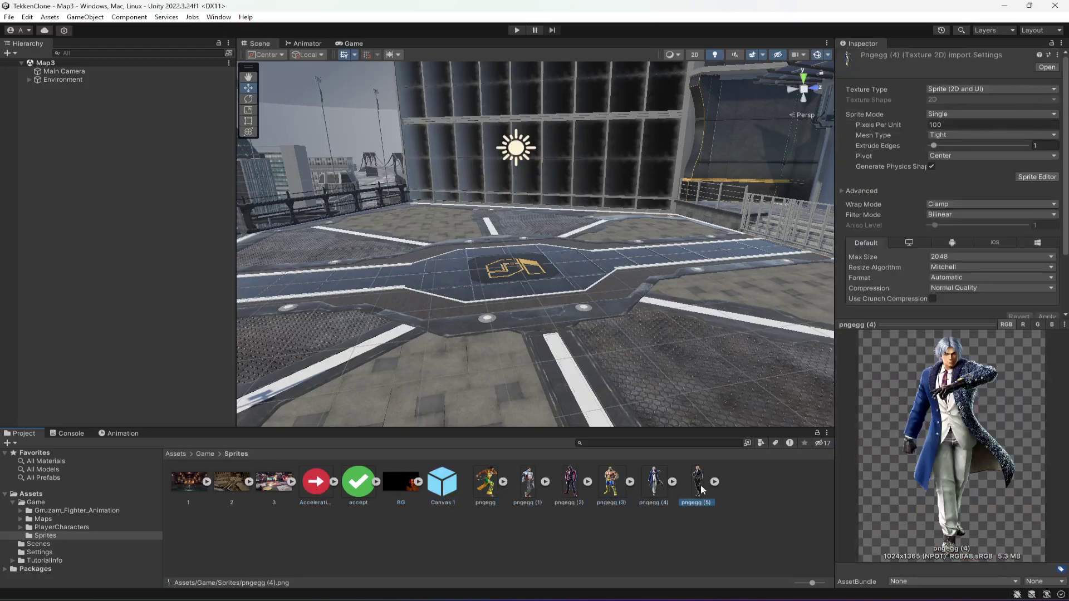
Review the map preview images and the BG background image once more, and clear the selection
{"action": "left_click", "coordinate": [262, 487]}
{"action": "left_click", "coordinate": [220, 488]}
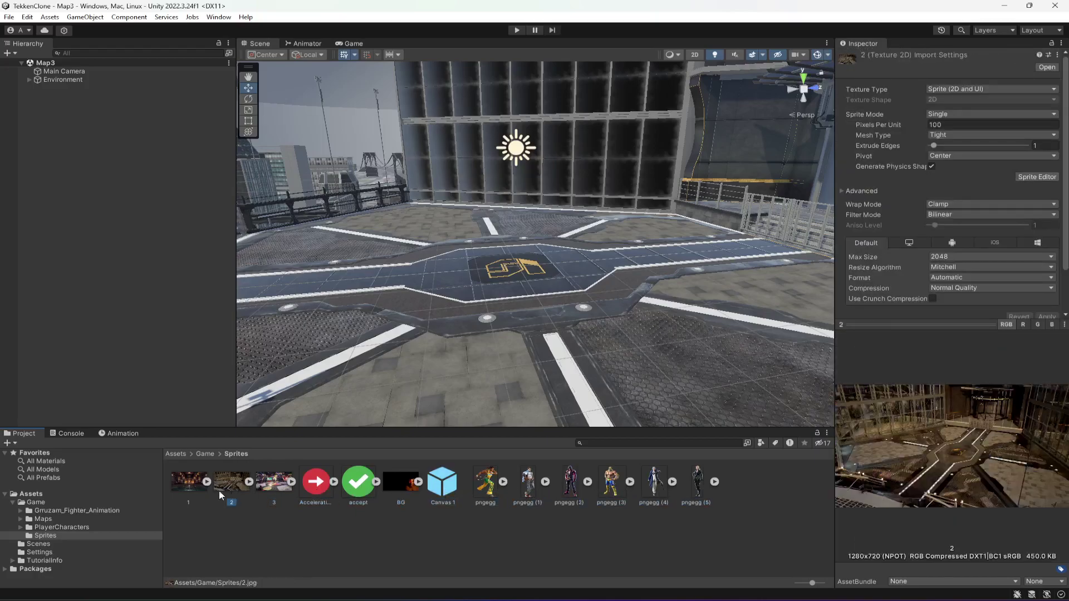
{"action": "left_click", "coordinate": [178, 489]}
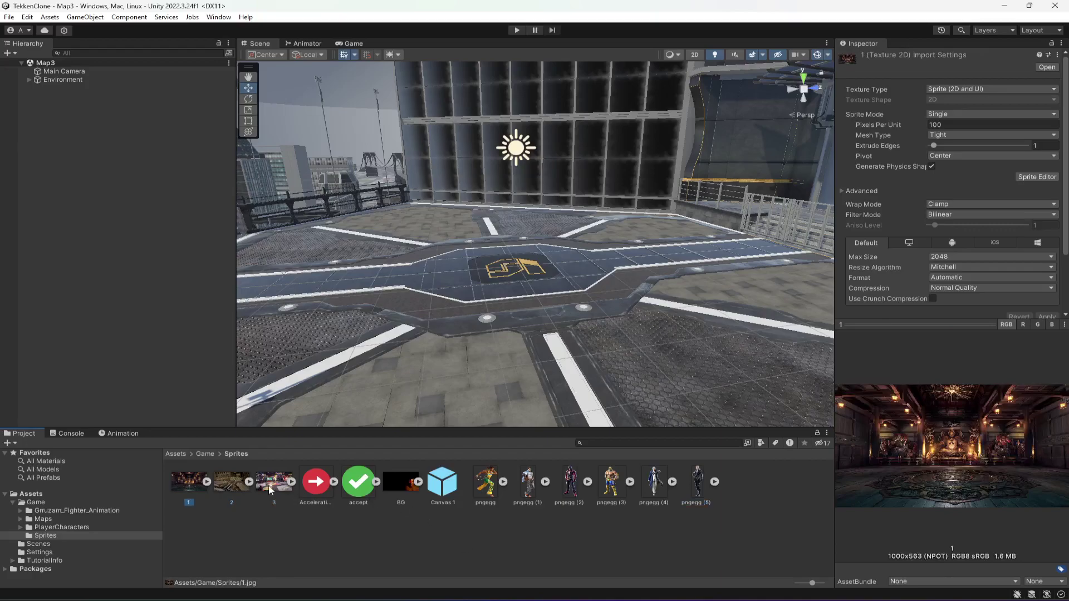
{"action": "left_click", "coordinate": [396, 482]}
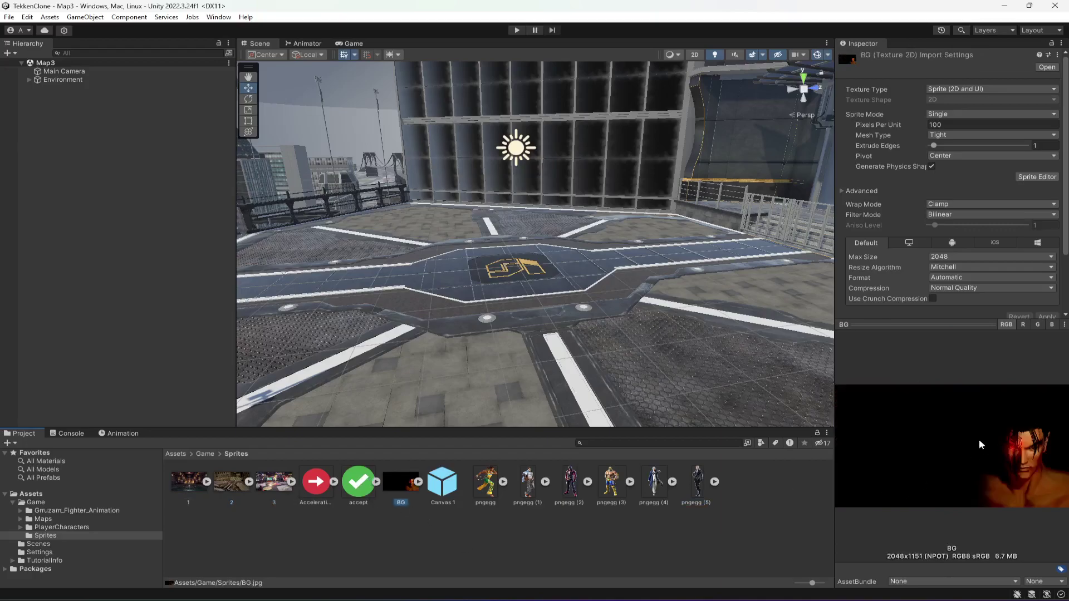
{"action": "left_click", "coordinate": [330, 537]}
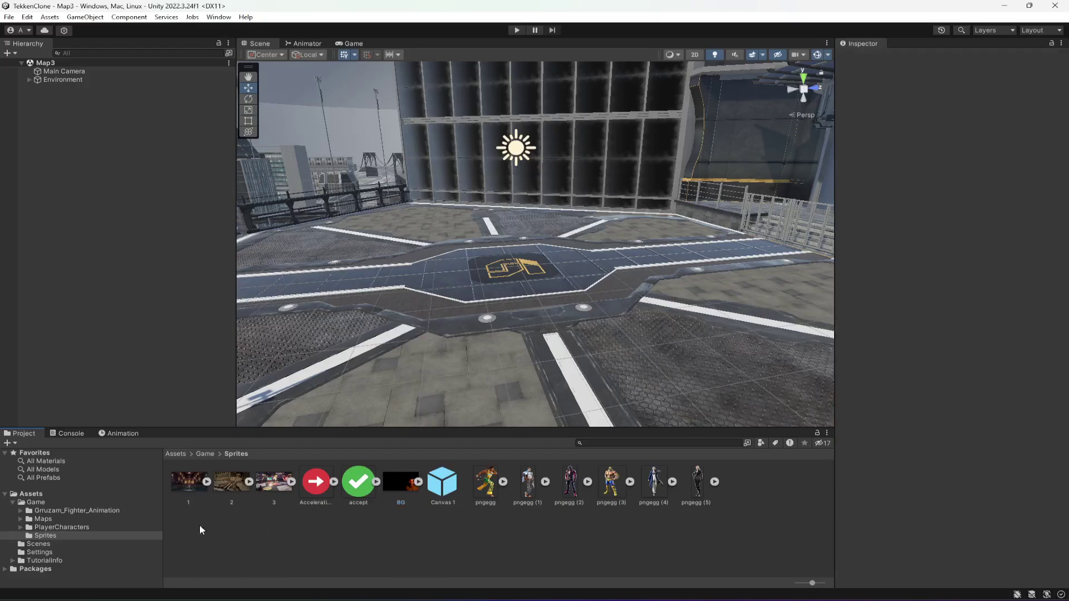
Collapse the Game folder, open the Map1 scene from the Scenes folder and hide the scene gizmos
{"action": "left_click", "coordinate": [13, 502]}
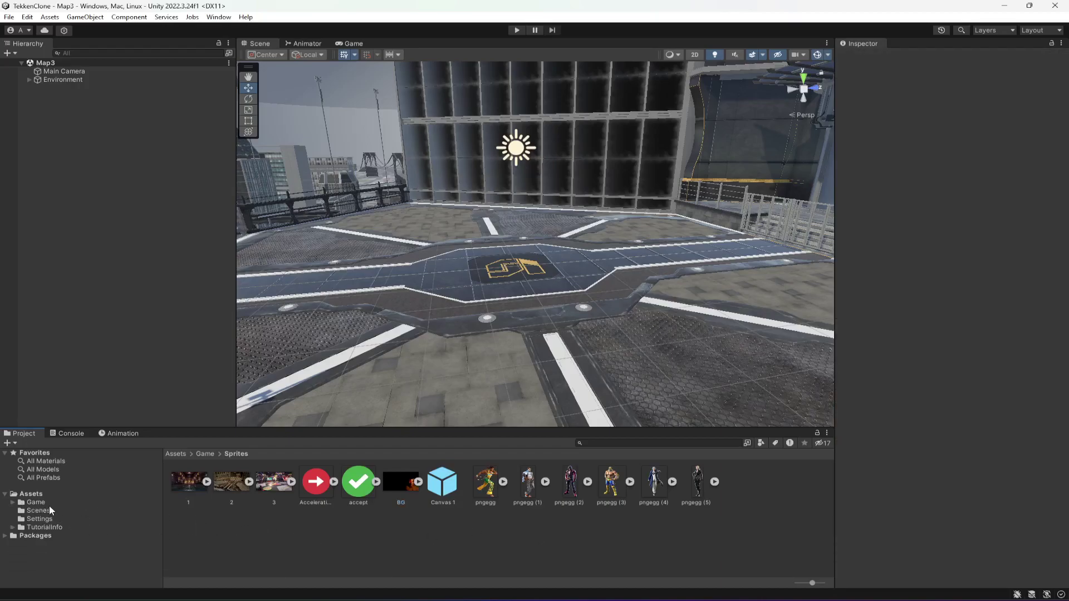
{"action": "left_click", "coordinate": [49, 509]}
{"action": "left_click", "coordinate": [192, 483]}
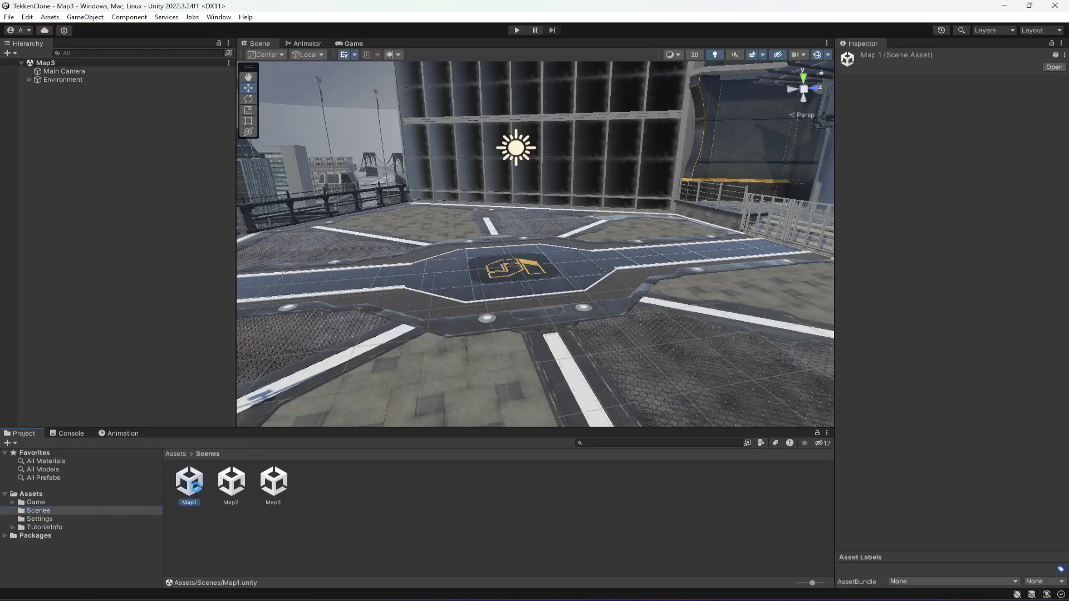
{"action": "double_click", "coordinate": [192, 483]}
{"action": "right_click_drag", "start_coordinate": [700, 297], "coordinate": [673, 274]}
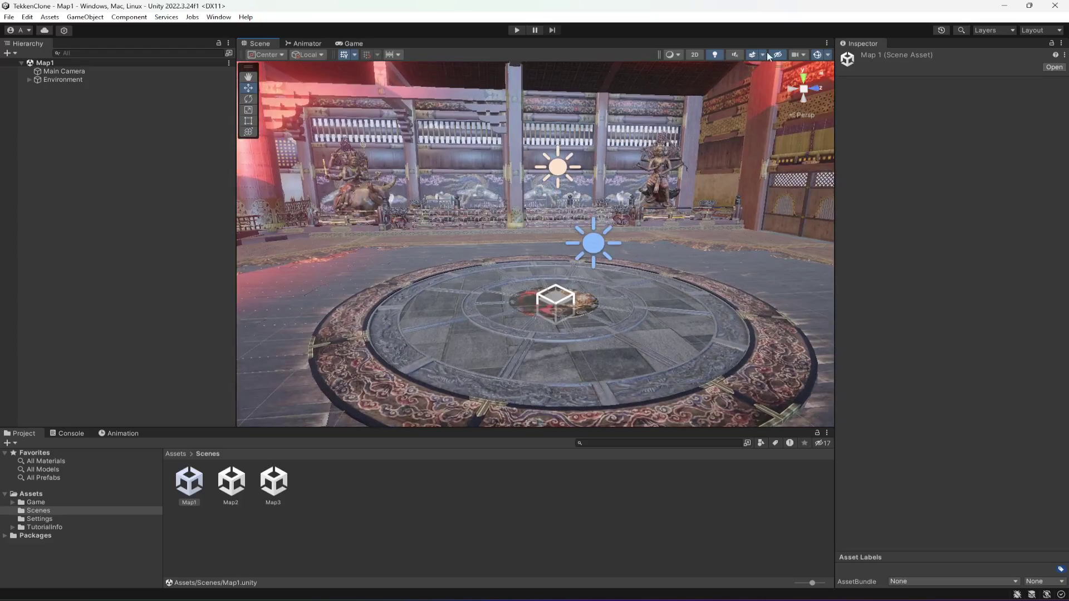
{"action": "left_click", "coordinate": [816, 54]}
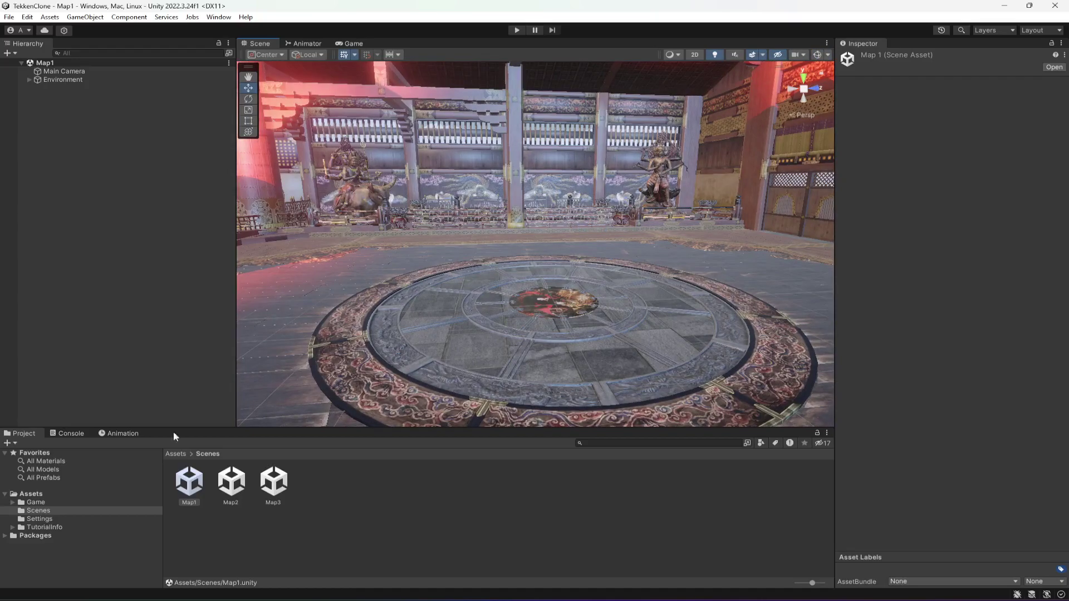
Display the contents of the Eddy folder inside the Game folder's PlayerCharacters
{"action": "left_click", "coordinate": [43, 502]}
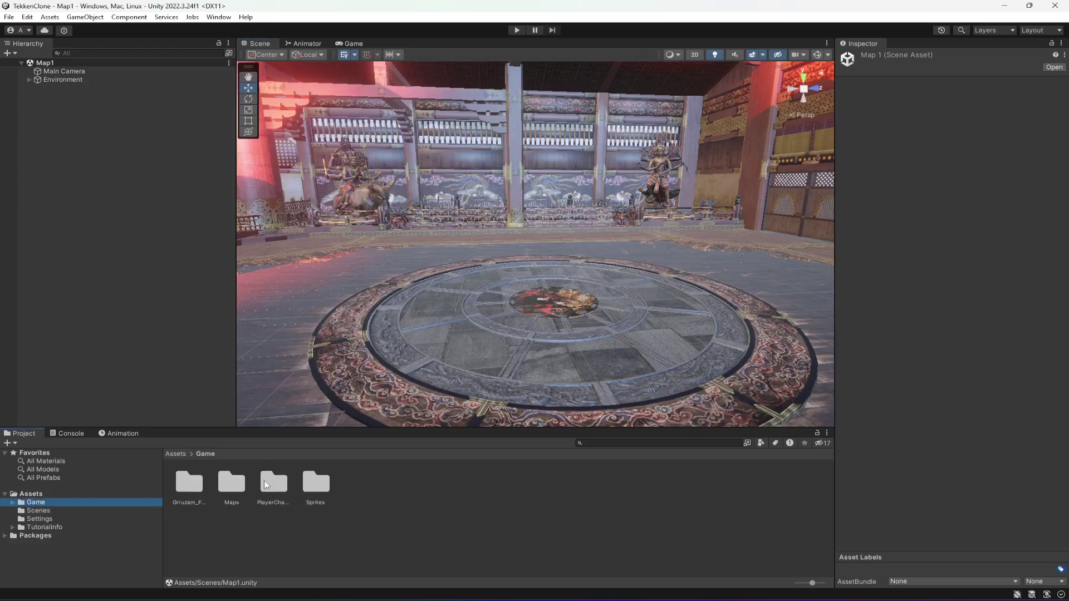
{"action": "double_click", "coordinate": [265, 485]}
{"action": "double_click", "coordinate": [199, 489]}
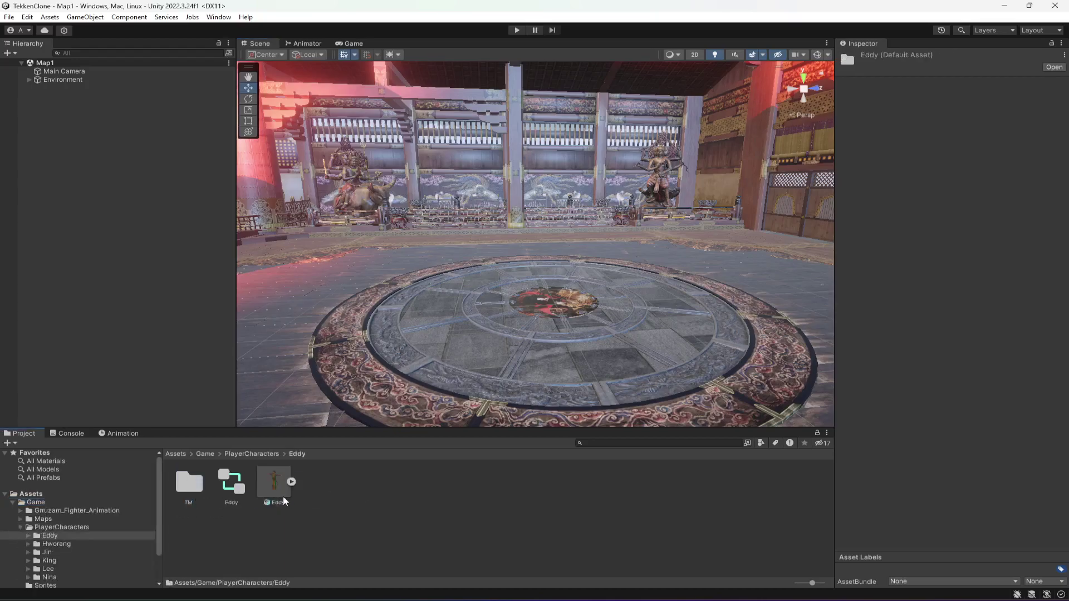
Place the Eddy model on the floor beside the round arena emblem and delete it from the scene
{"action": "left_click_drag", "start_coordinate": [284, 500], "coordinate": [326, 278]}
{"action": "left_click_drag", "start_coordinate": [390, 290], "coordinate": [420, 302], "text": "alt"}
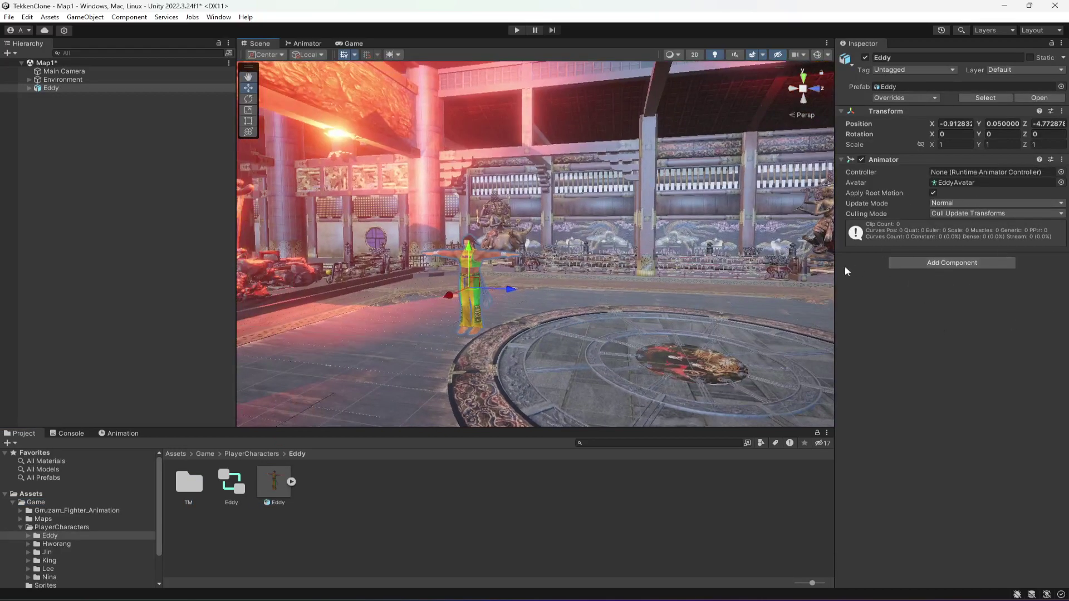
{"action": "left_click", "coordinate": [60, 88]}
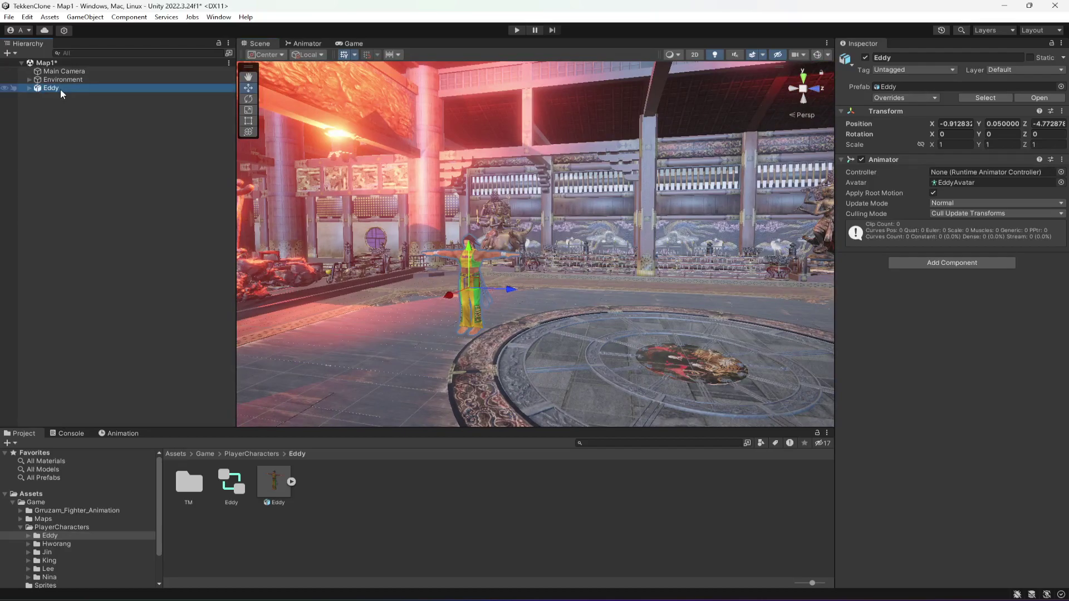
{"action": "key", "text": "Delete"}
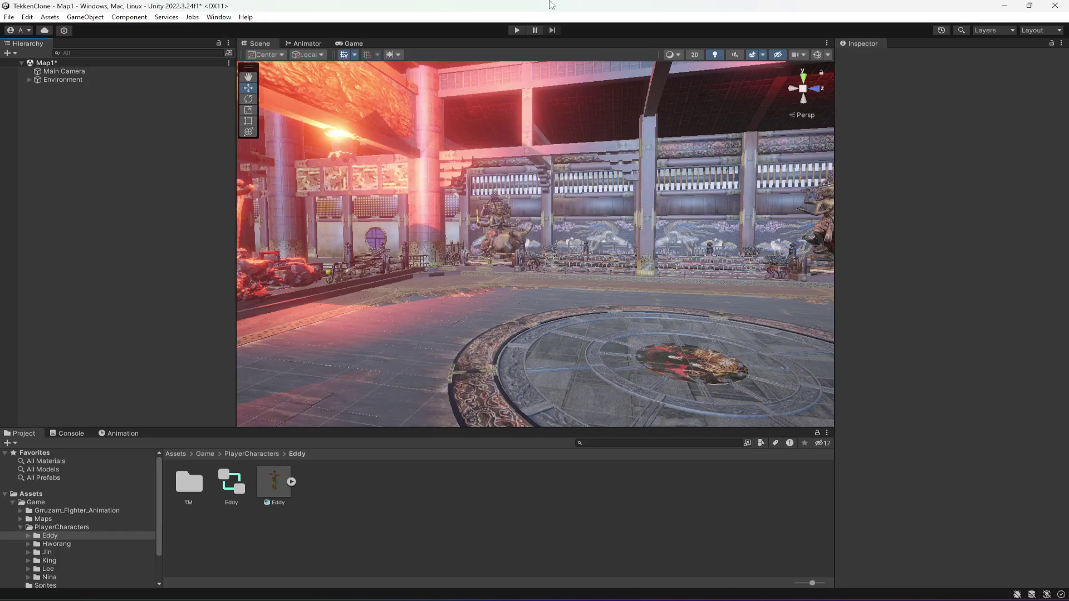
Inspect the motions of the Attack1Animation to Attack4Animation states in Eddy's Animator Controller and return to the Scene view
{"action": "left_click", "coordinate": [222, 494]}
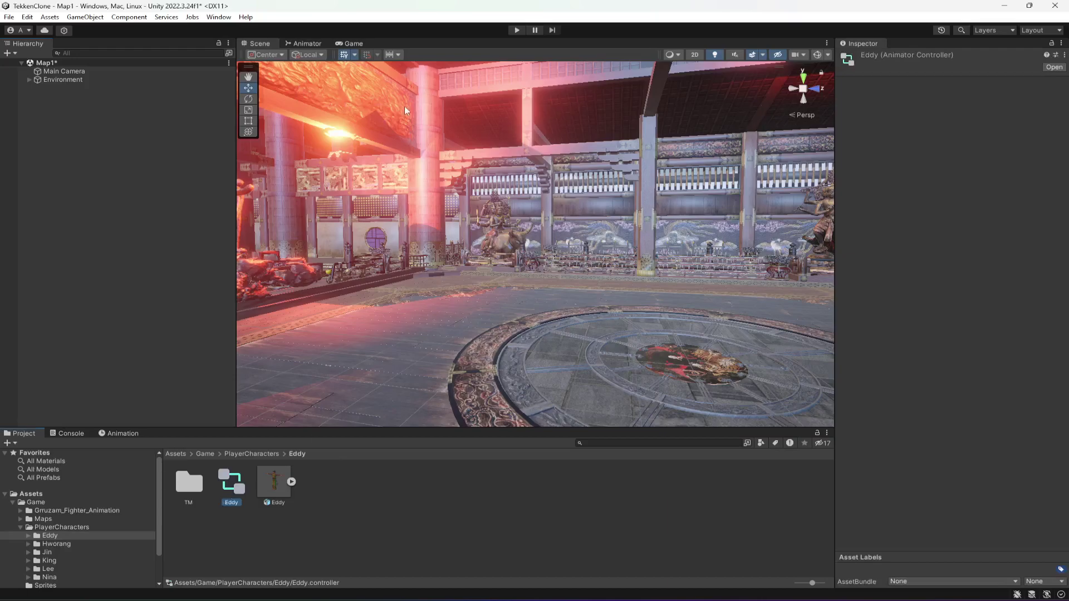
{"action": "left_click", "coordinate": [297, 44]}
{"action": "left_click", "coordinate": [385, 298]}
{"action": "left_click", "coordinate": [546, 305]}
{"action": "left_click", "coordinate": [629, 304]}
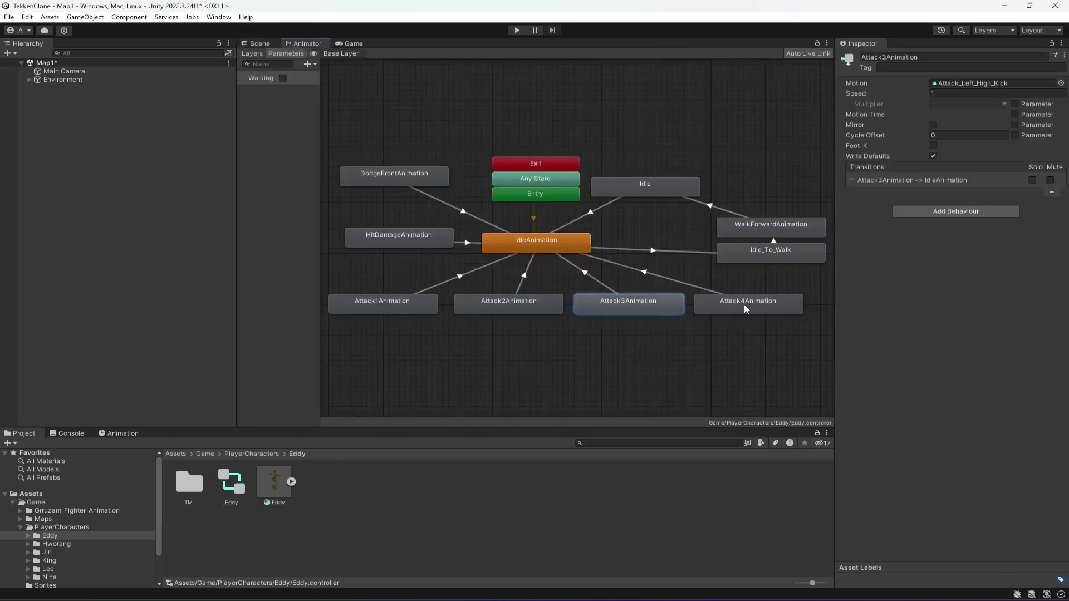
{"action": "left_click", "coordinate": [743, 304]}
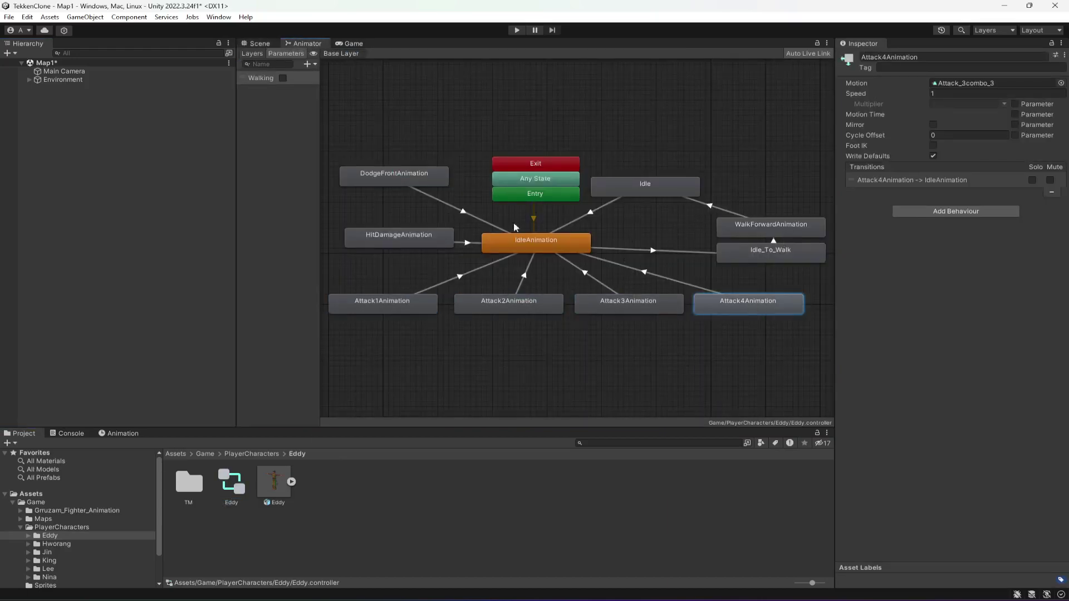
{"action": "left_click", "coordinate": [260, 44]}
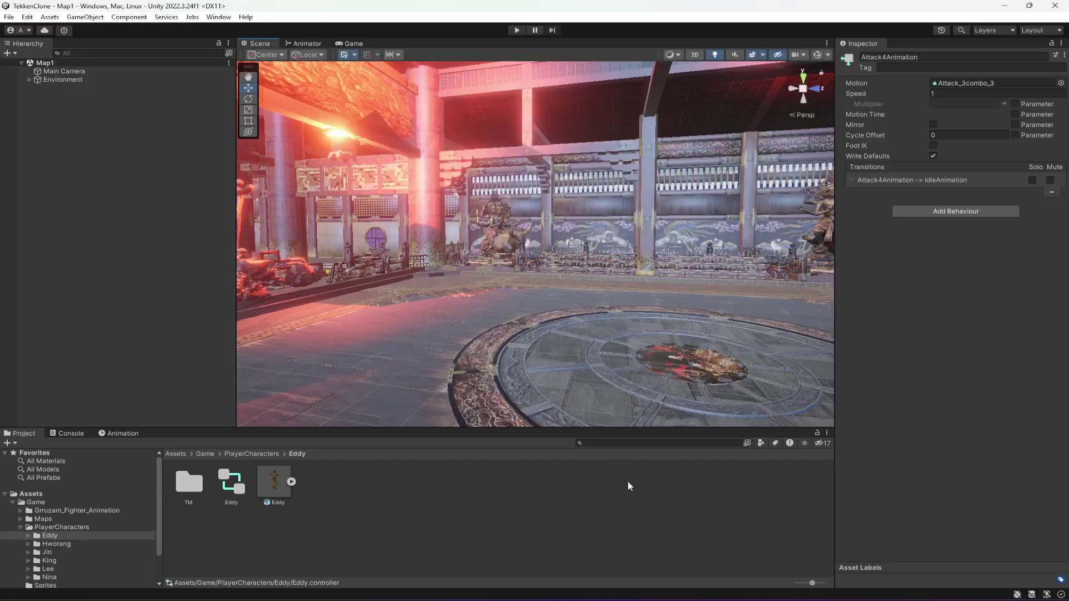